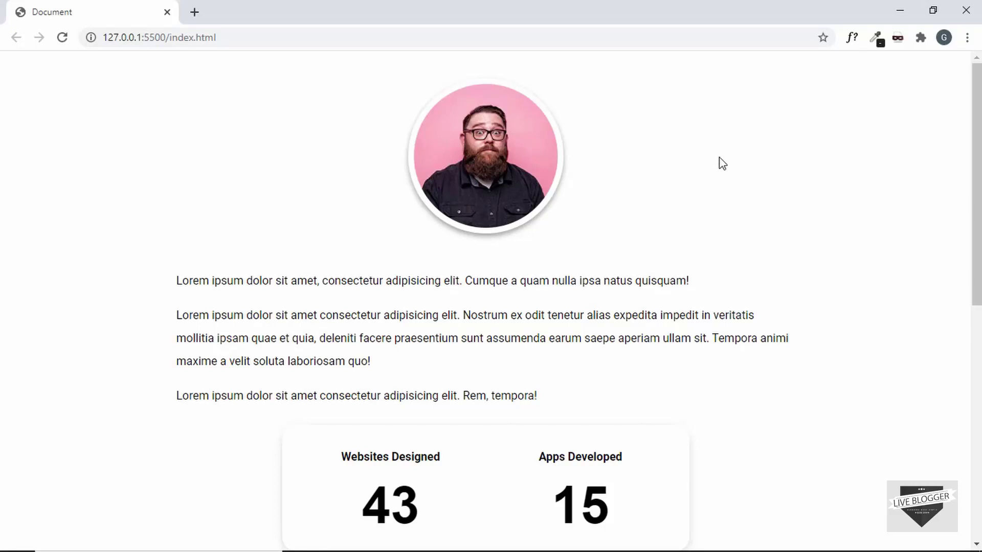
From the Blogger dashboard's Pages list, create a new blank page
scroll(720, 162, "down", 1)
scroll(719, 157, "up", 1)
scroll(910, 190, "down", 1)
scroll(909, 191, "up", 1)
scroll(910, 190, "down", 5)
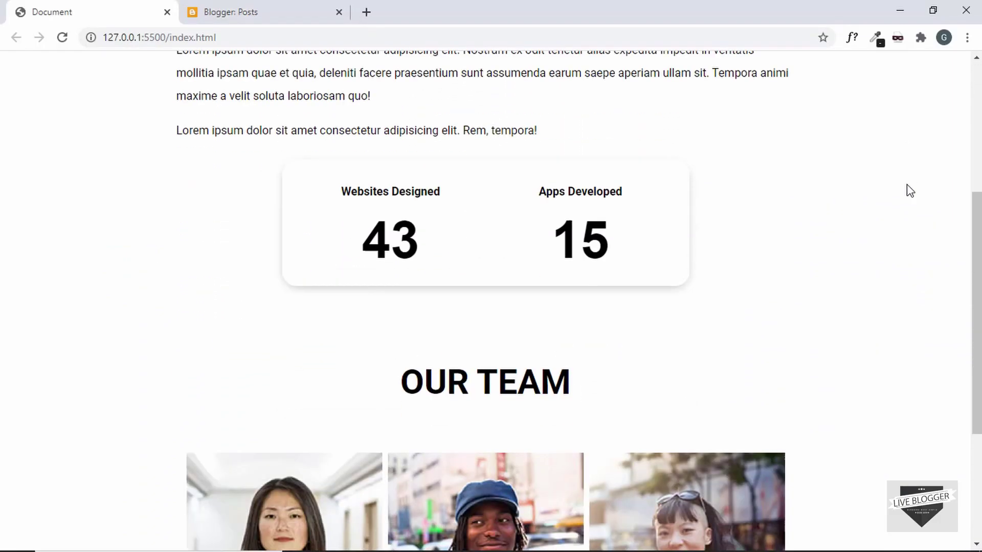
scroll(910, 190, "down", 4)
scroll(910, 190, "up", 9)
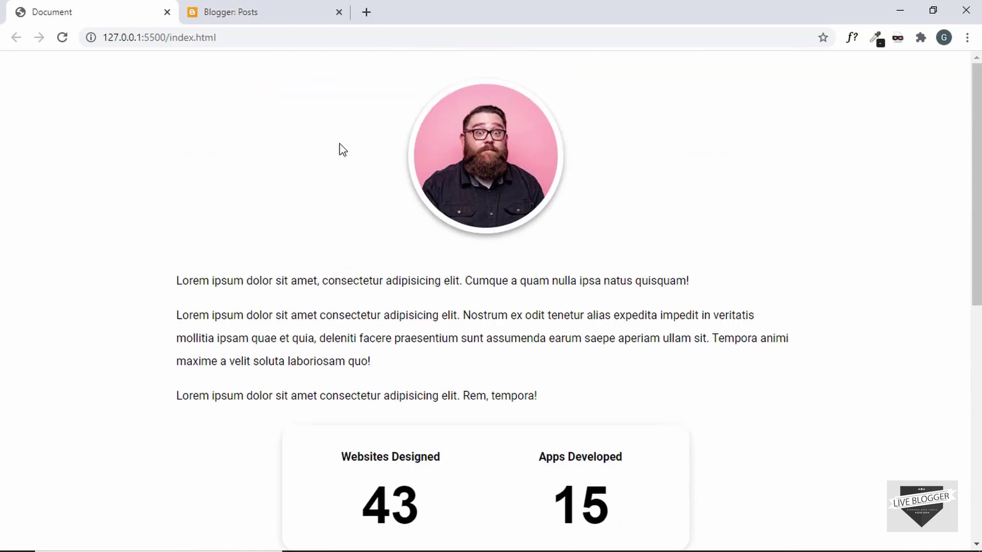
left_click(275, 11)
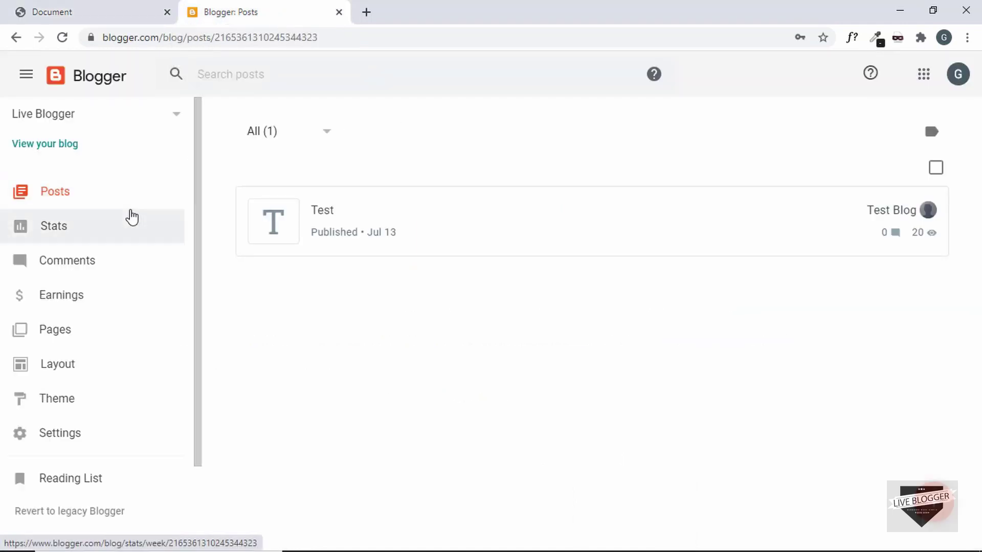
left_click(78, 337)
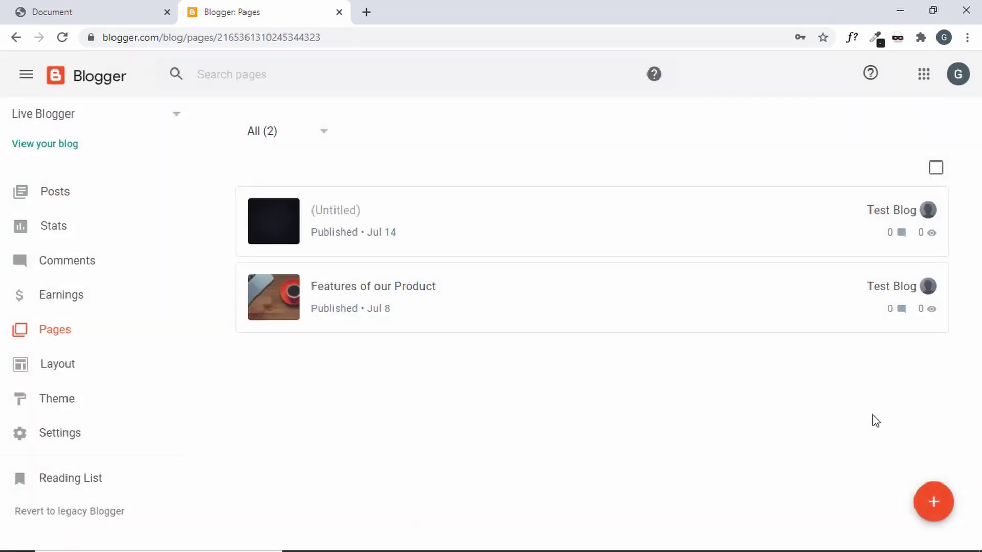
left_click(937, 504)
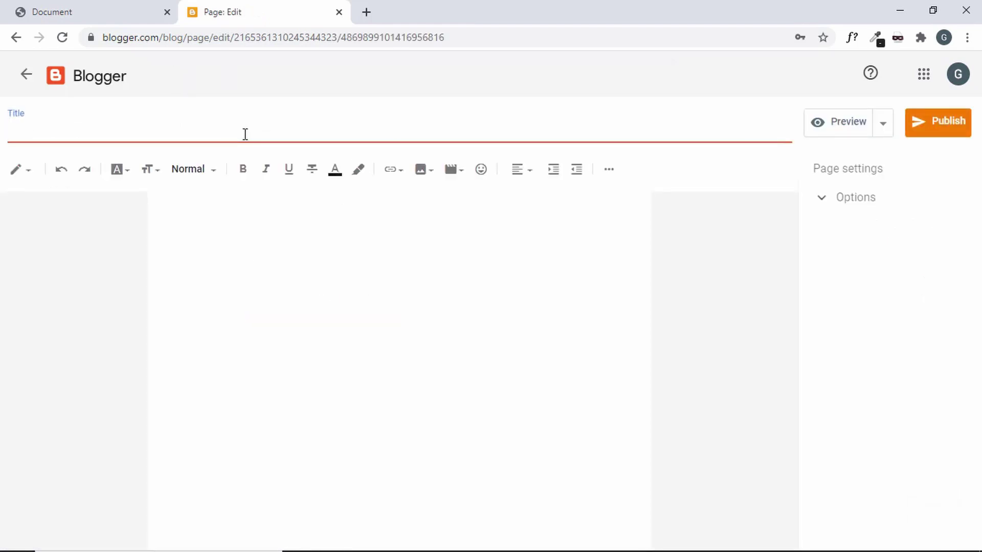
Title the new page 'About Us', clear the test text from the body, and open the editor-view choices
type("About Us")
left_click(250, 232)
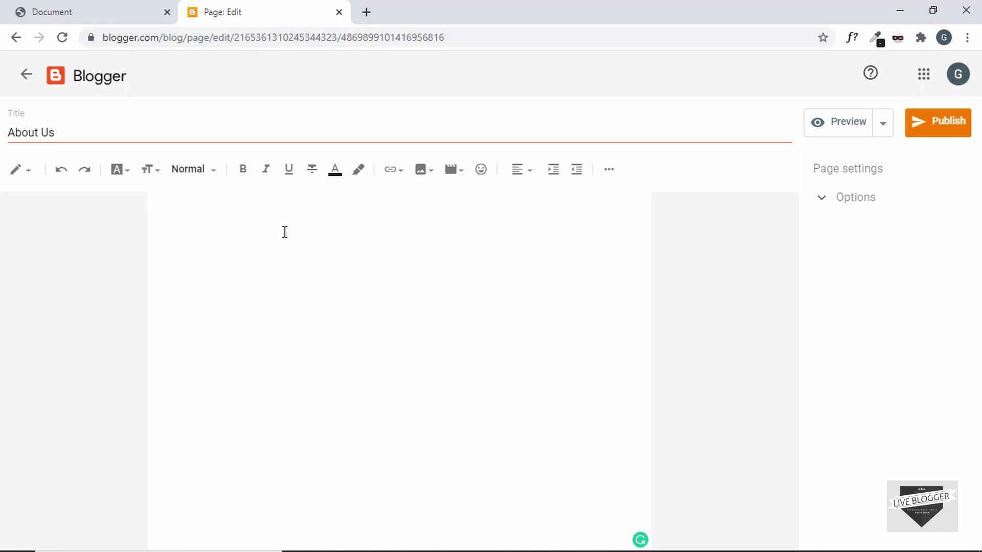
type("es")
key("BackSpace")
key("BackSpace")
key("BackSpace")
left_click(29, 175)
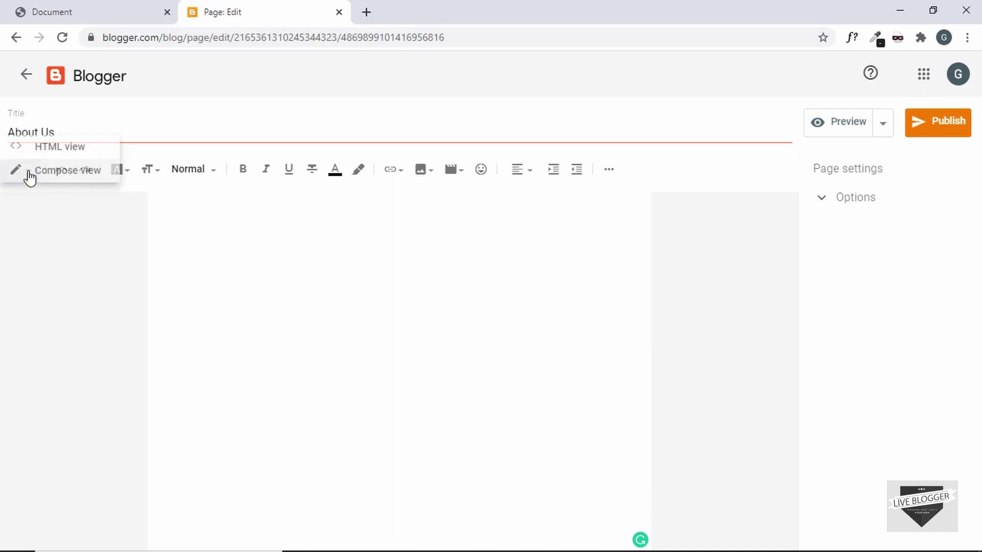
Switch the body to HTML view, then select index.html from the about-container div through the mission section
left_click(72, 154)
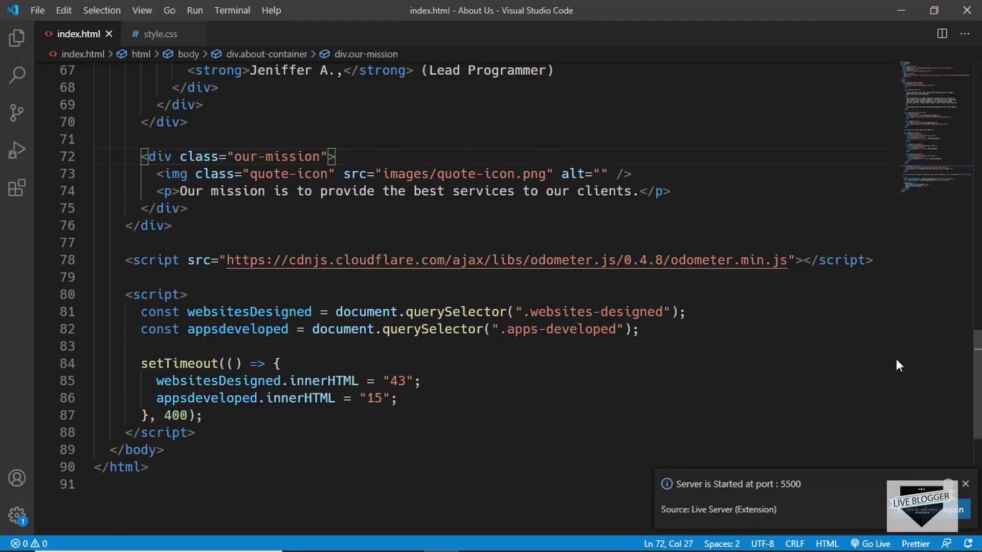
left_click(965, 484)
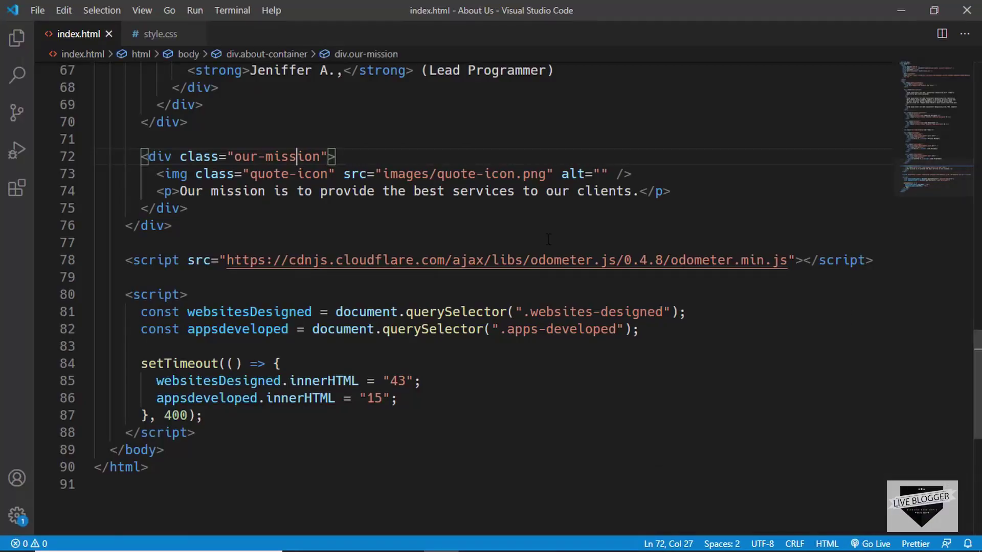
scroll(549, 239, "up", 20)
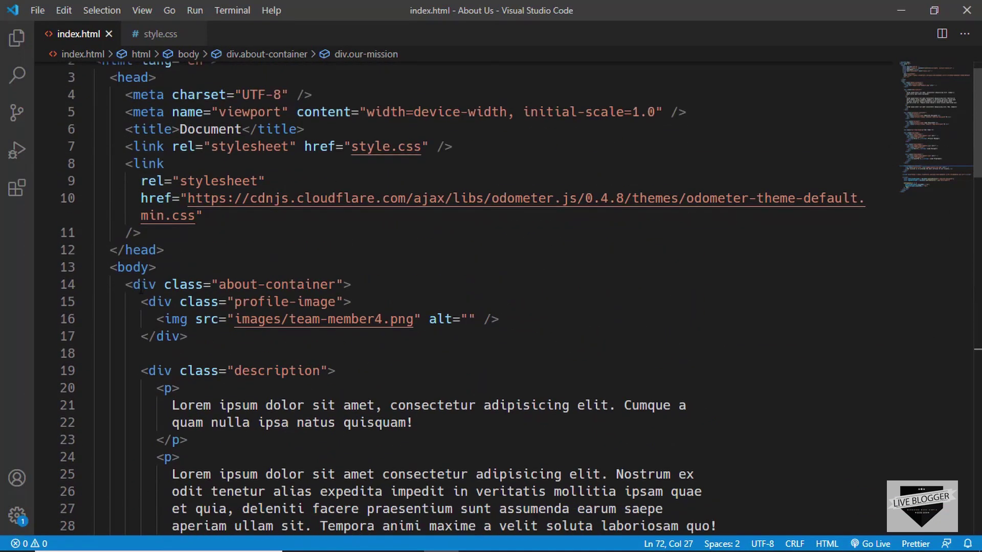
left_click(127, 284)
scroll(282, 322, "down", 10)
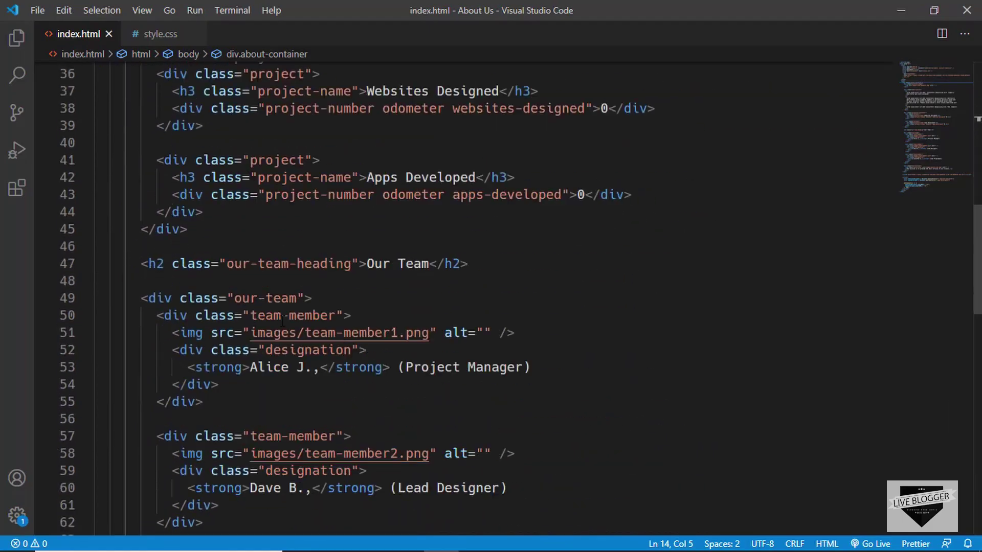
scroll(283, 321, "down", 10)
left_click(179, 277, "shift")
Paste the copied About Us markup into the empty HTML body and check the profile image path on line 3
key("alt+Tab")
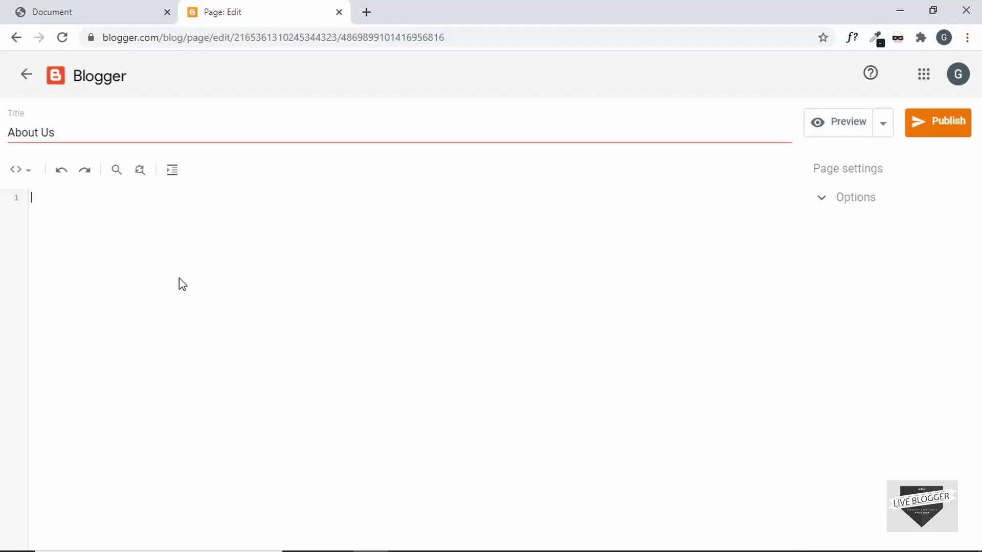
key("ctrl+v")
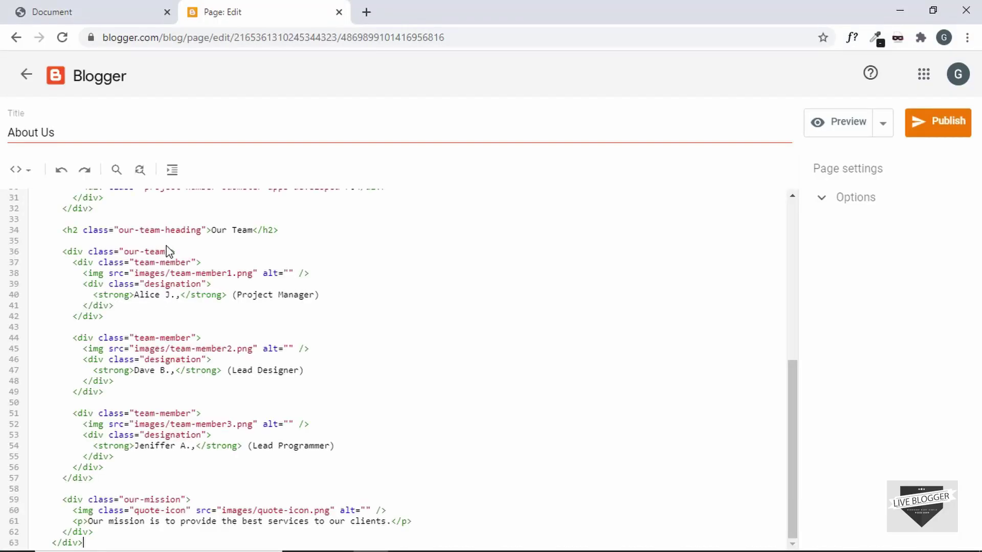
scroll(165, 278, "up", 10)
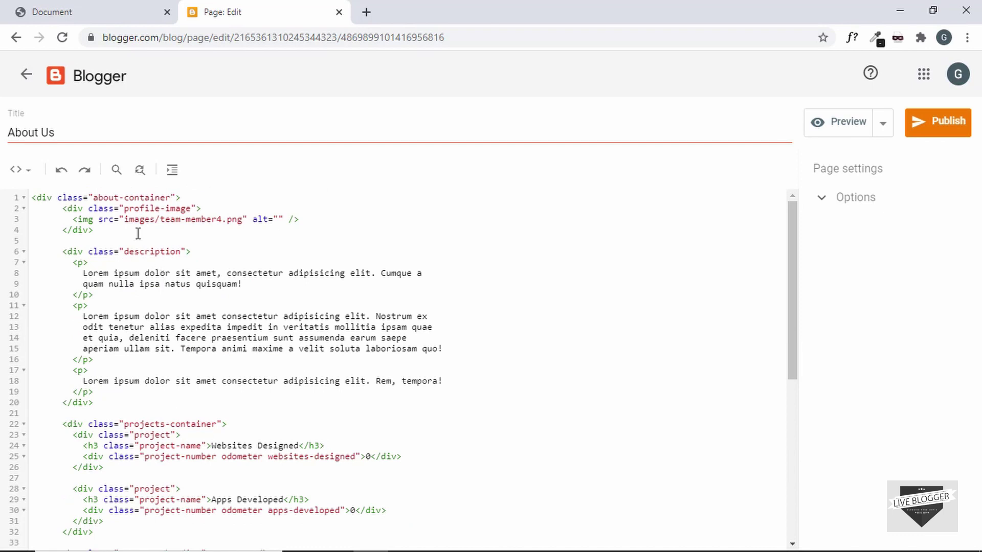
left_click_drag(126, 220, 247, 222)
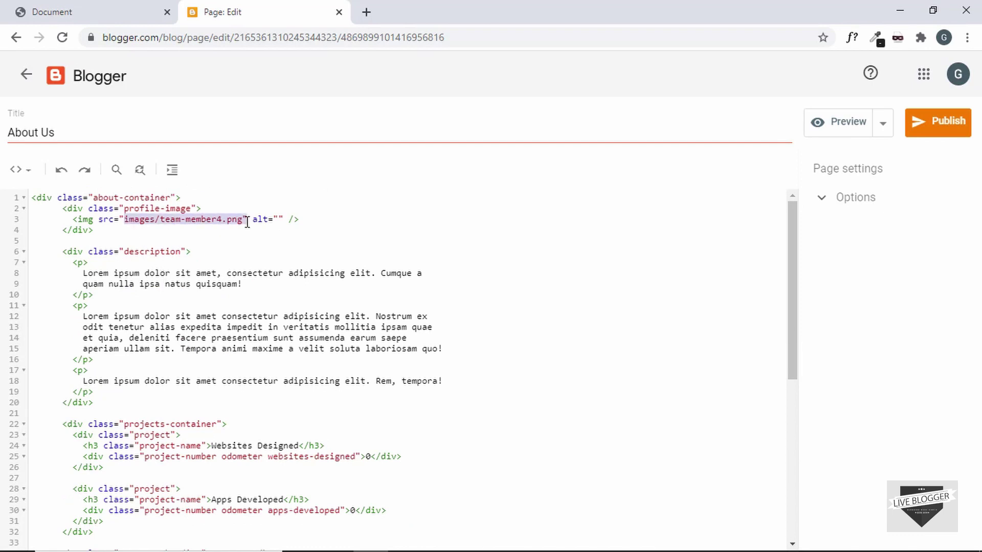
left_click(271, 245)
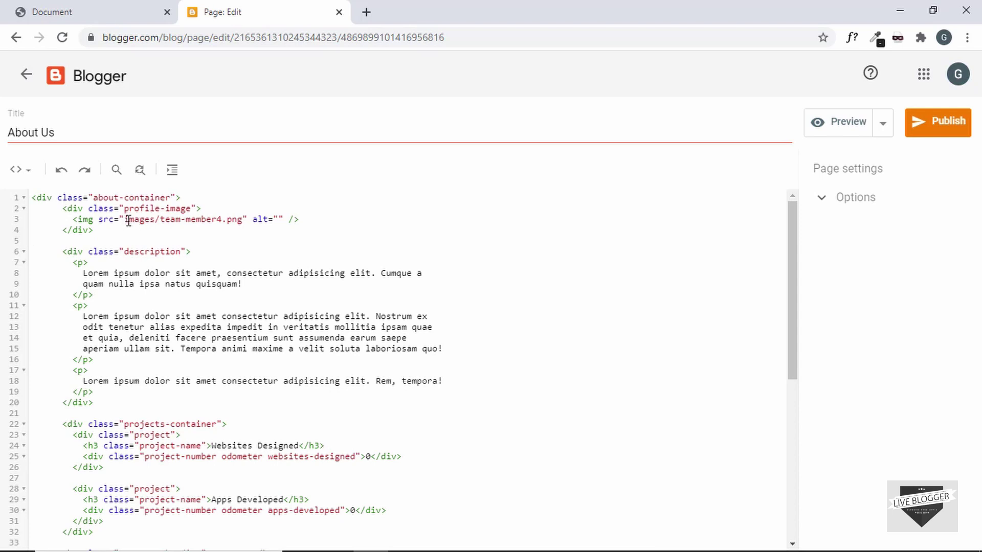
left_click_drag(128, 220, 240, 223)
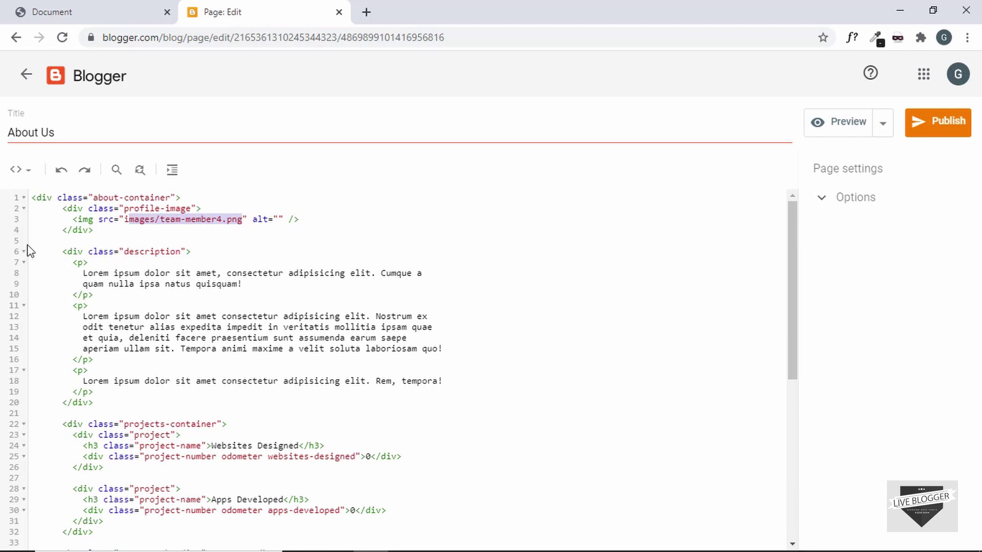
key("ctrl+z")
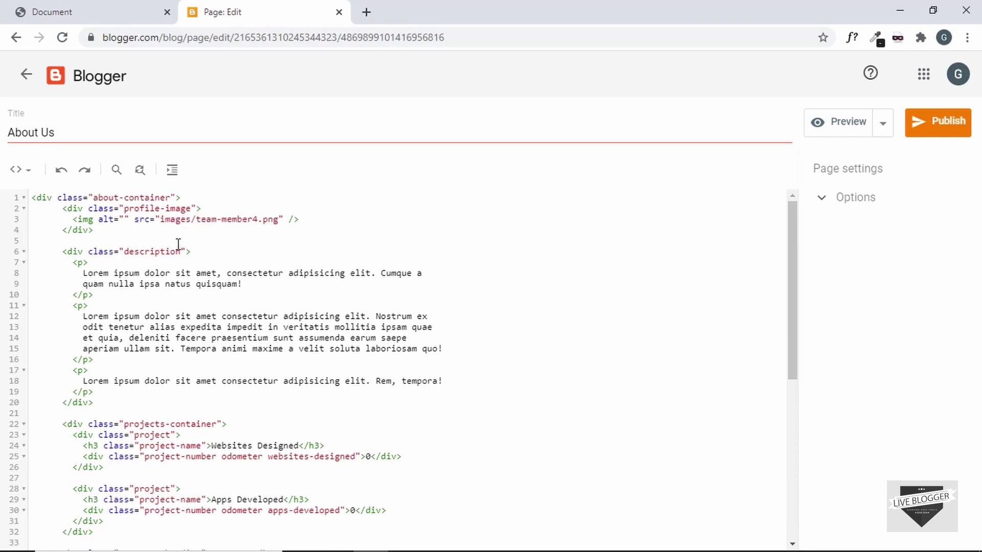
left_click(28, 172)
In compose view, upload images/team-member4.png and insert it at the profile IMG placeholder
left_click(64, 195)
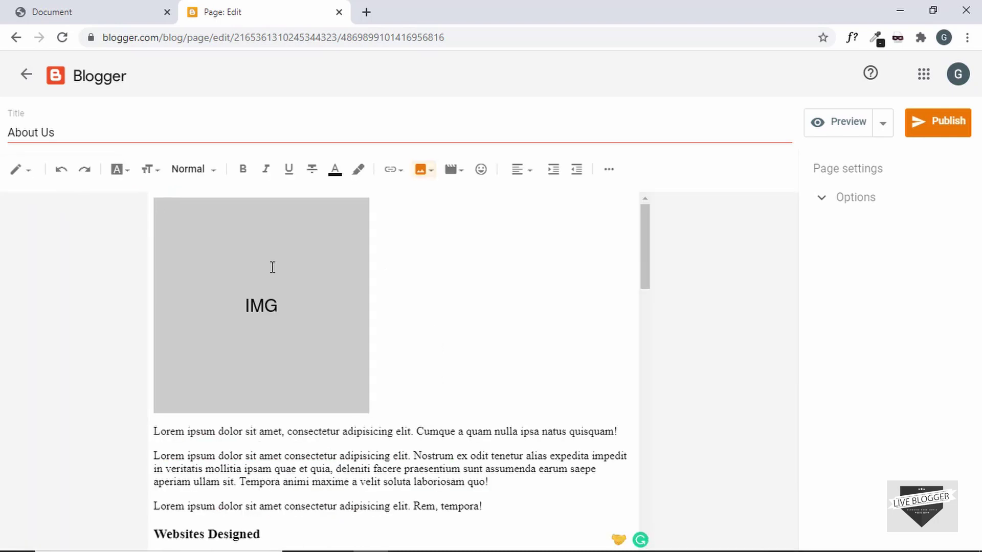
left_click(273, 267)
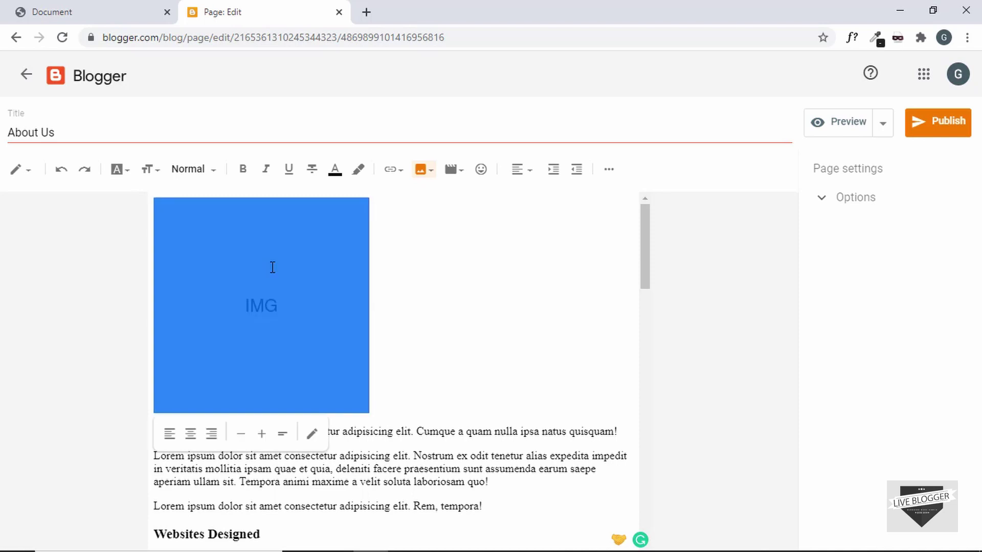
left_click(429, 174)
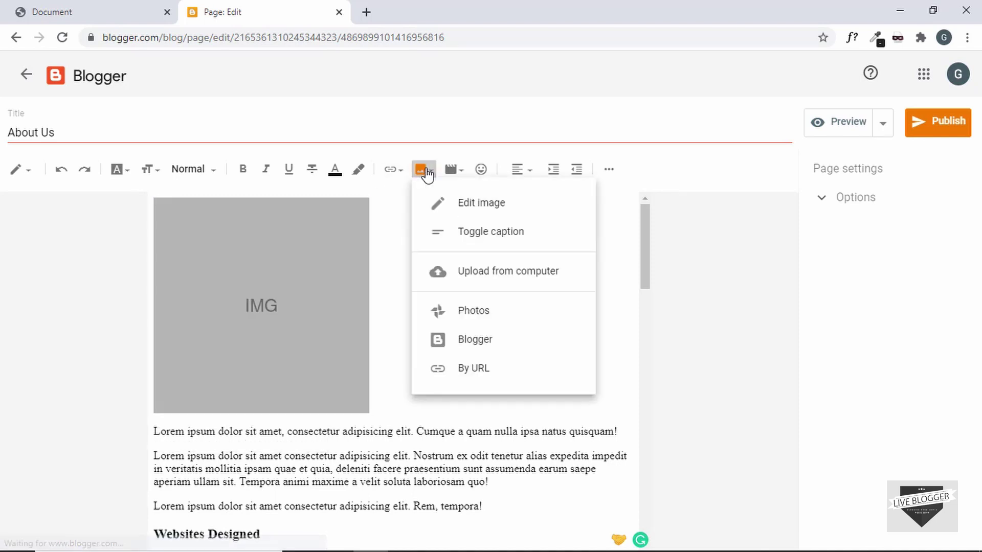
left_click(492, 276)
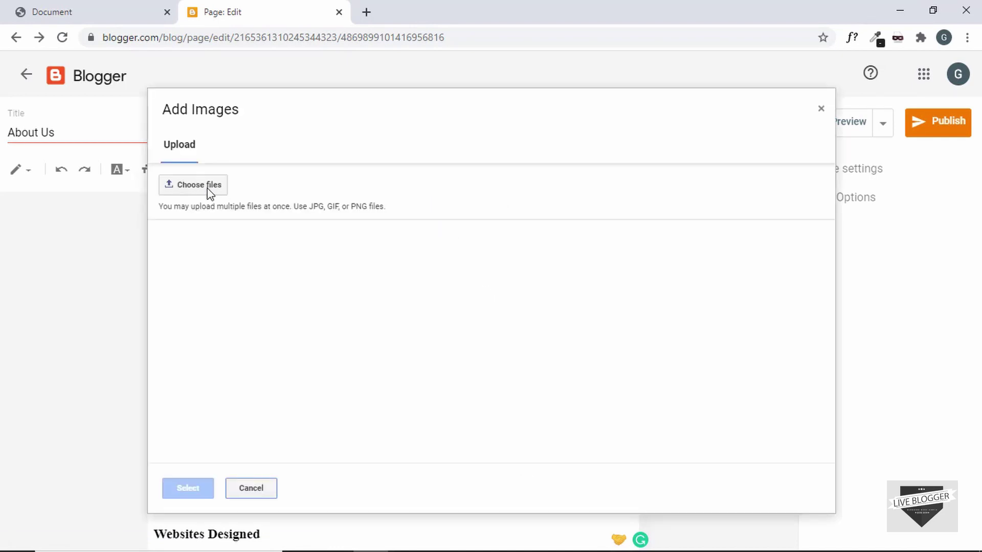
left_click(210, 190)
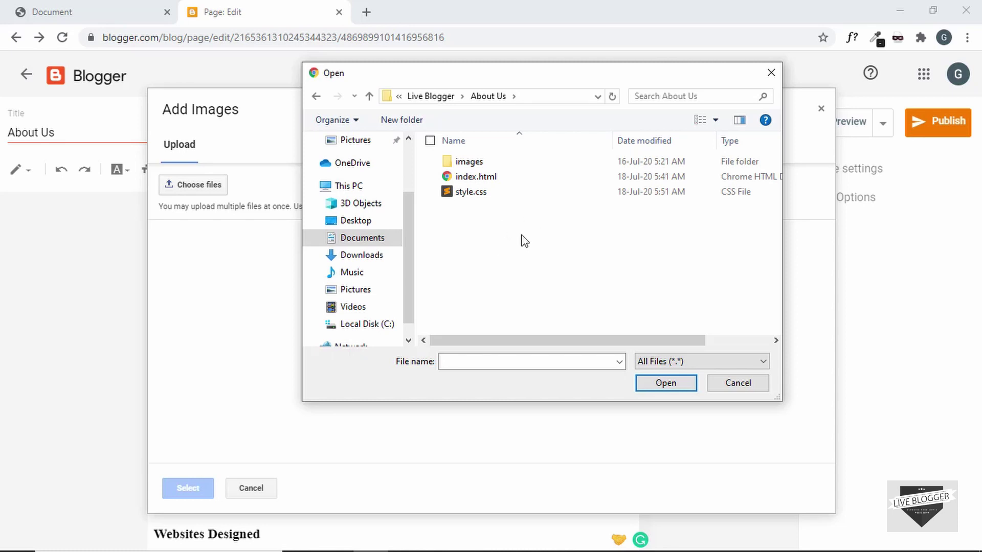
double_click(517, 162)
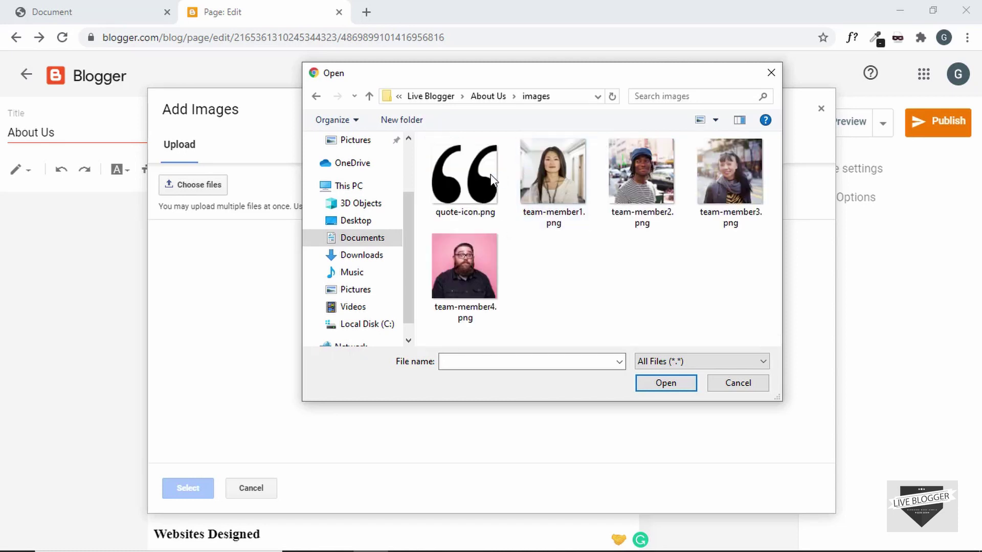
left_click(465, 268)
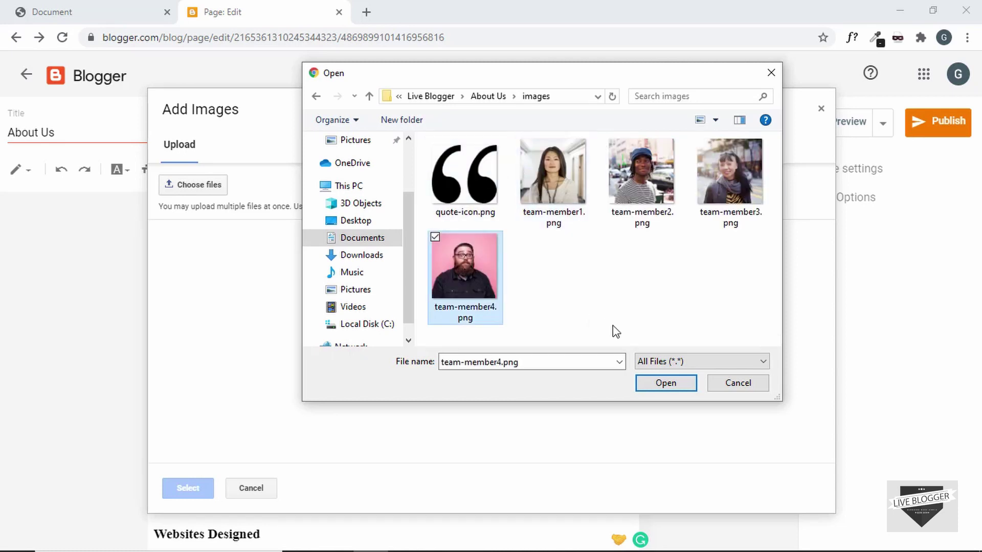
left_click(672, 385)
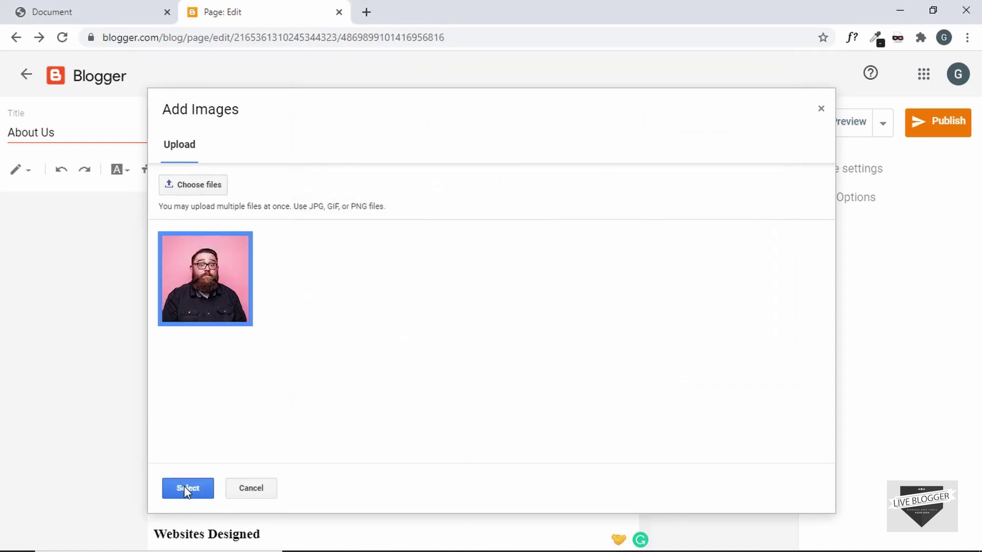
left_click(187, 489)
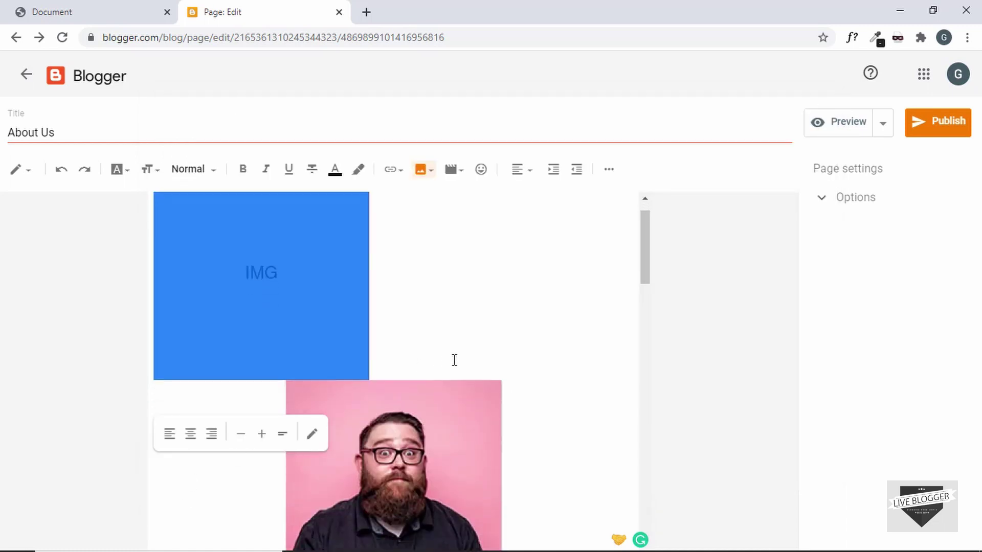
In HTML view, replace line 3's images/team-member4.png with the blogspot URL and delete the separator block
left_click(14, 172)
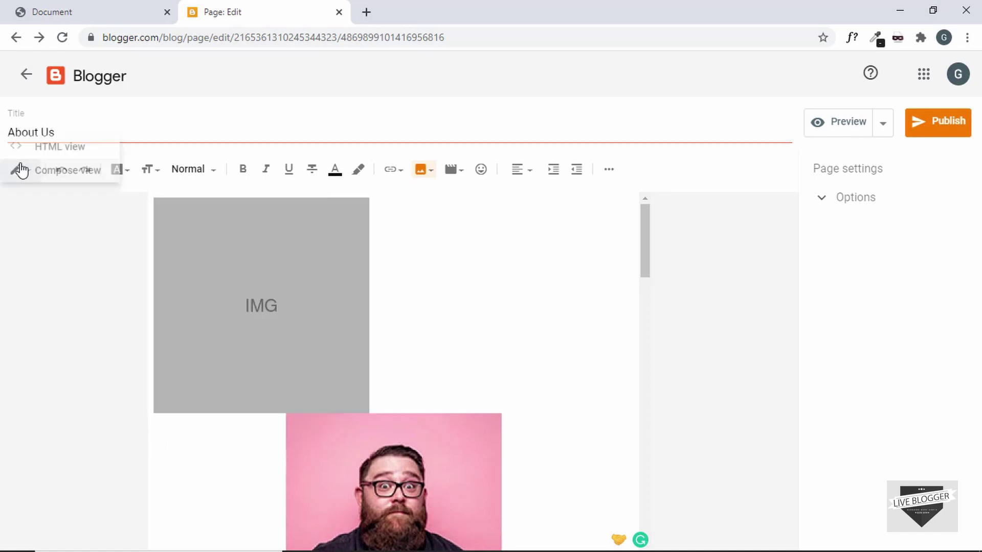
left_click(48, 151)
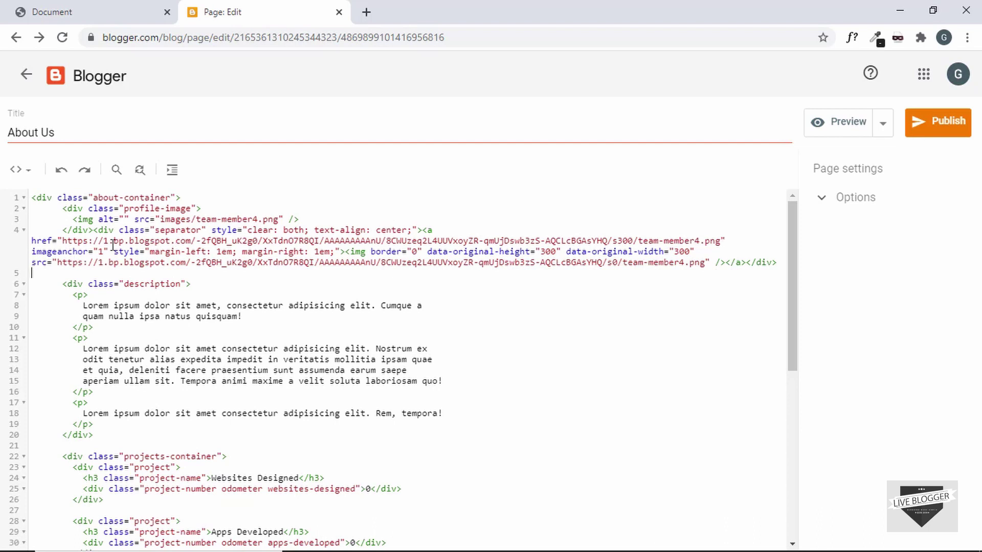
left_click_drag(94, 230, 475, 279)
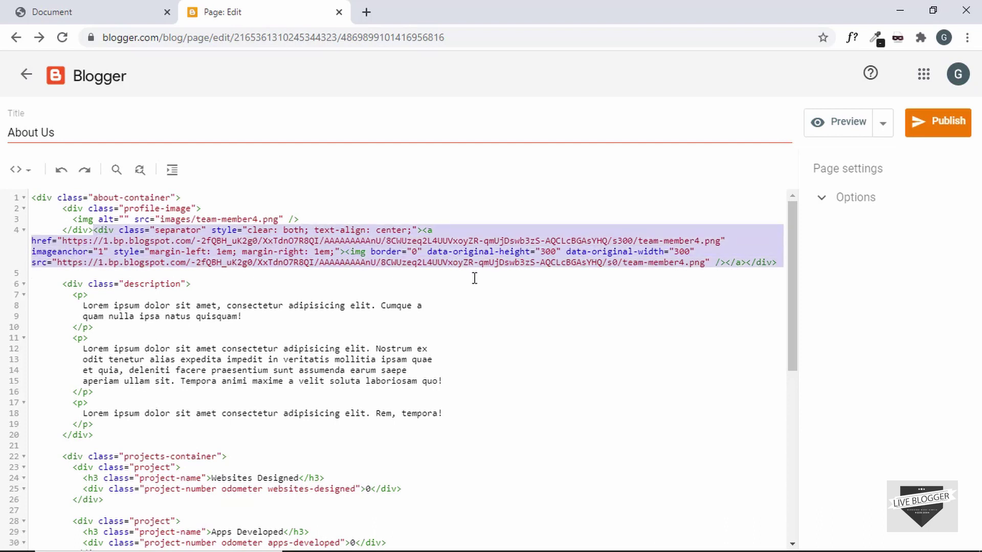
left_click(391, 247)
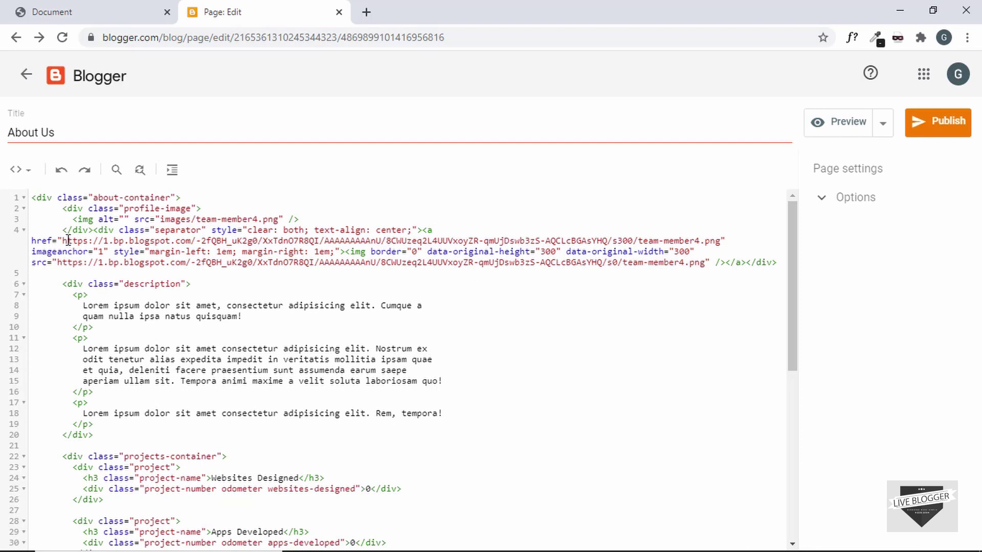
left_click_drag(62, 241, 720, 241)
key("ctrl+c")
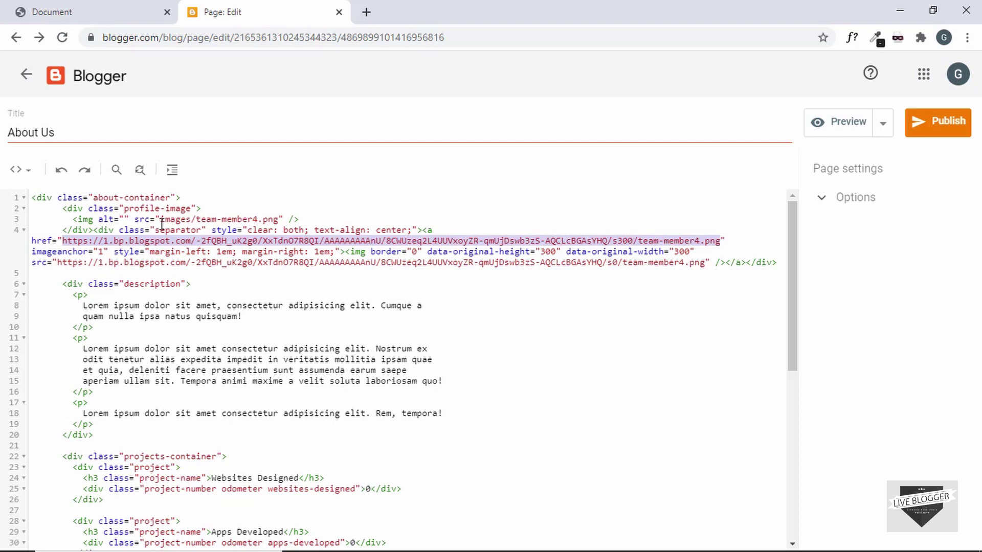
left_click_drag(160, 219, 282, 218)
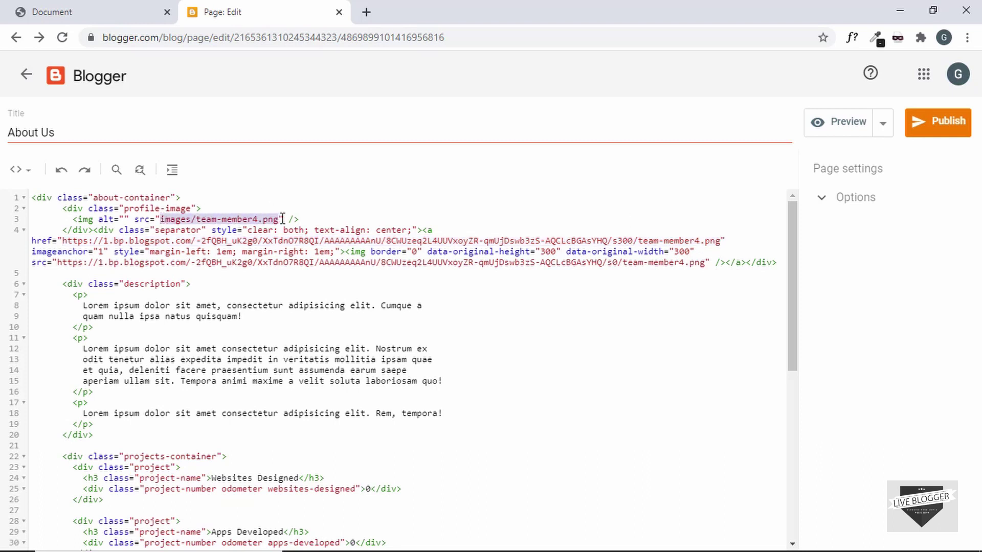
key("ctrl+v")
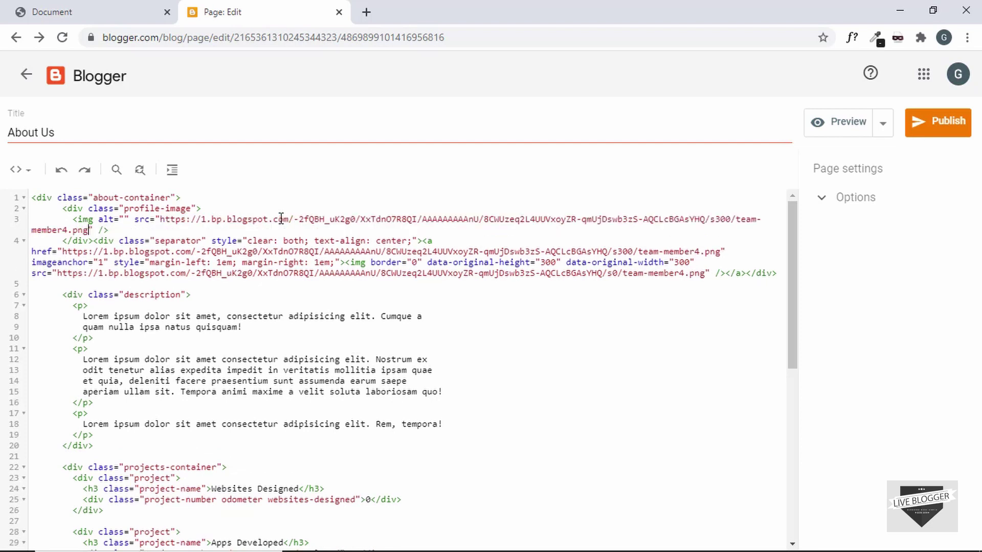
left_click_drag(94, 240, 478, 287)
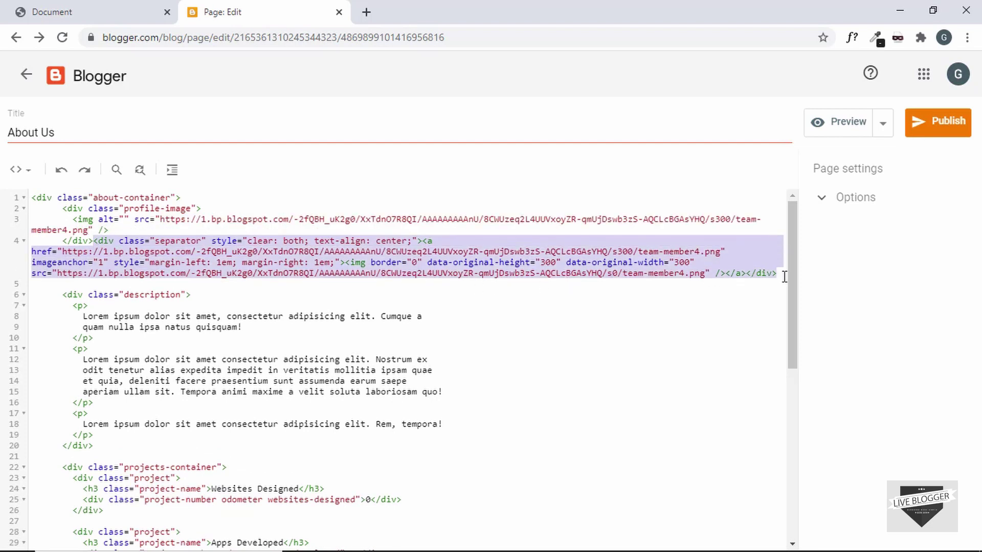
key("BackSpace")
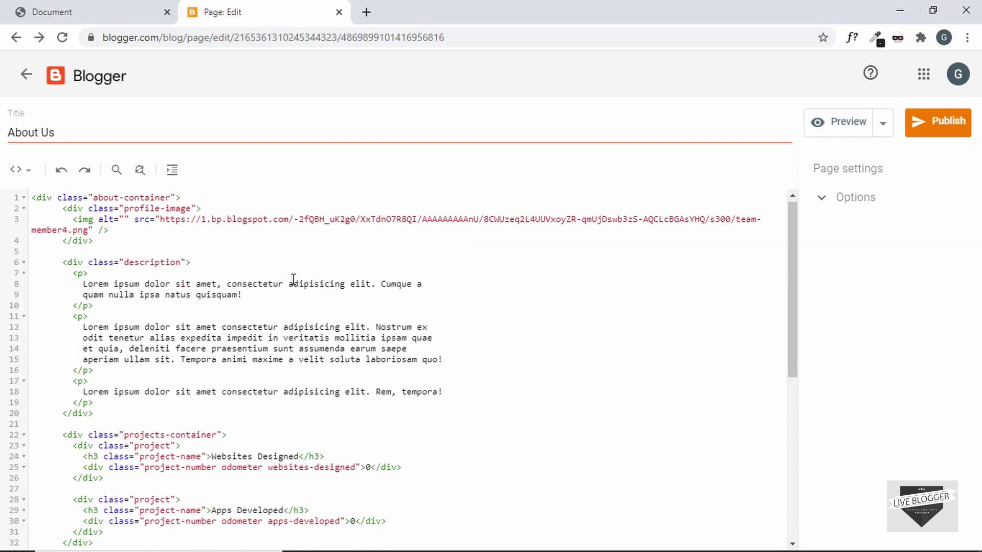
In compose view, upload team-member1.png into the first team member's placeholder
scroll(293, 279, "down", 3)
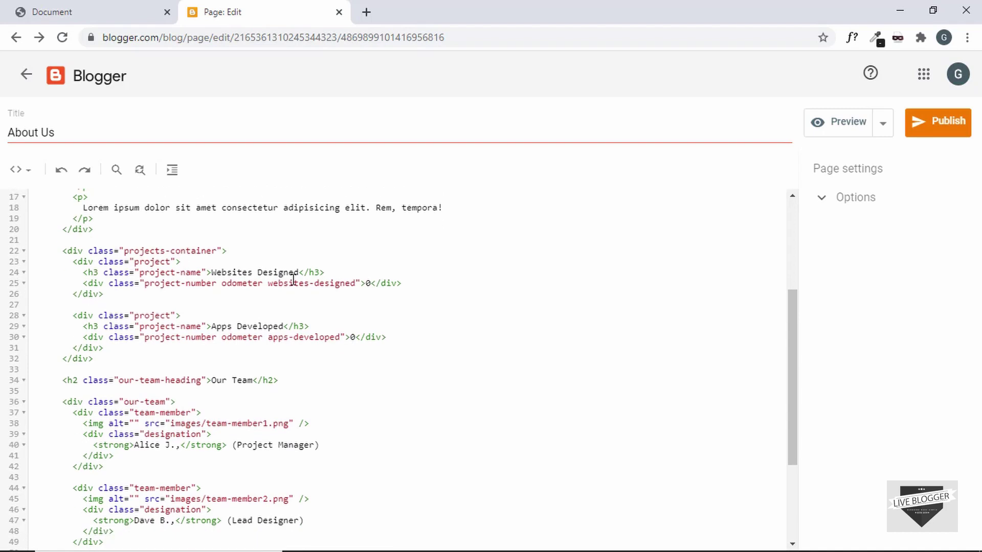
scroll(293, 278, "down", 1)
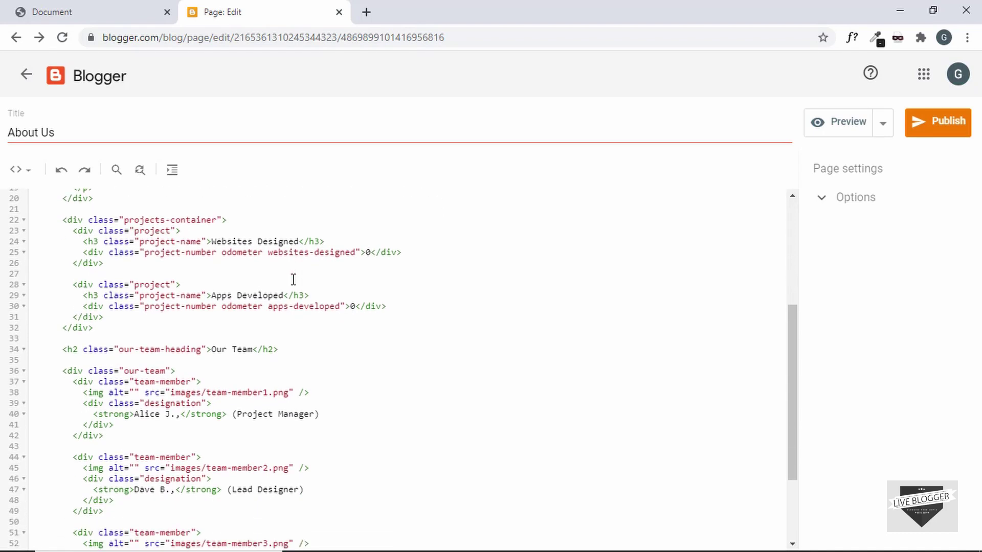
scroll(293, 279, "down", 2)
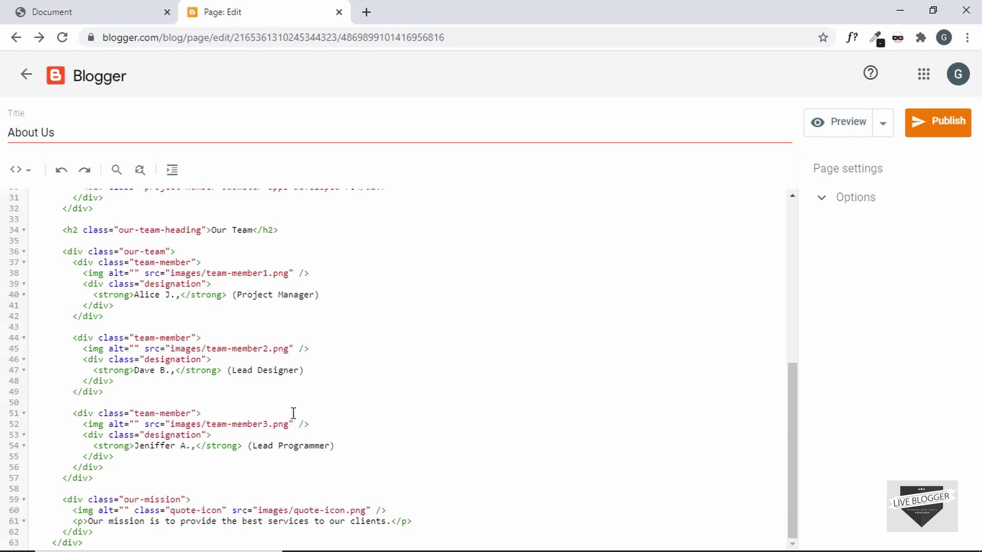
left_click(23, 171)
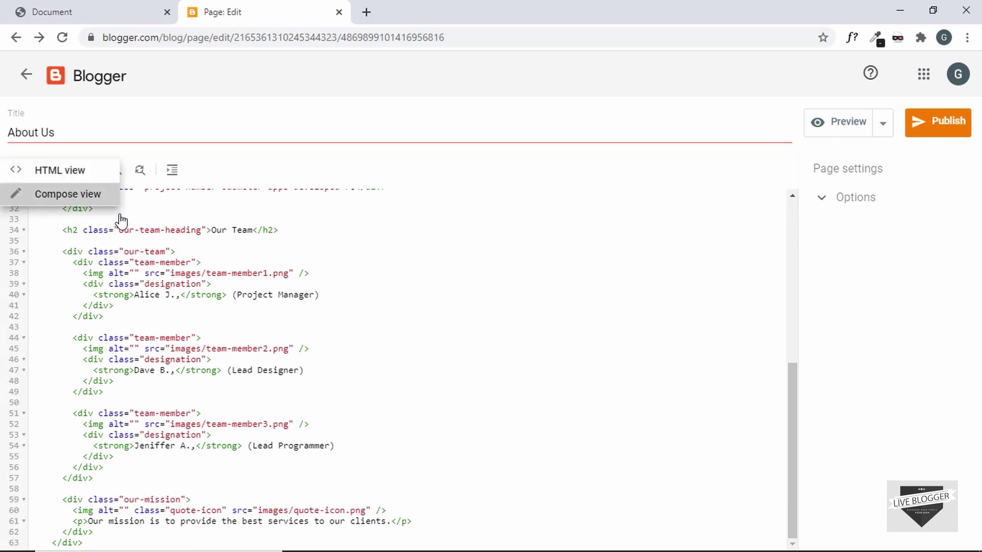
left_click(113, 198)
scroll(281, 315, "down", 10)
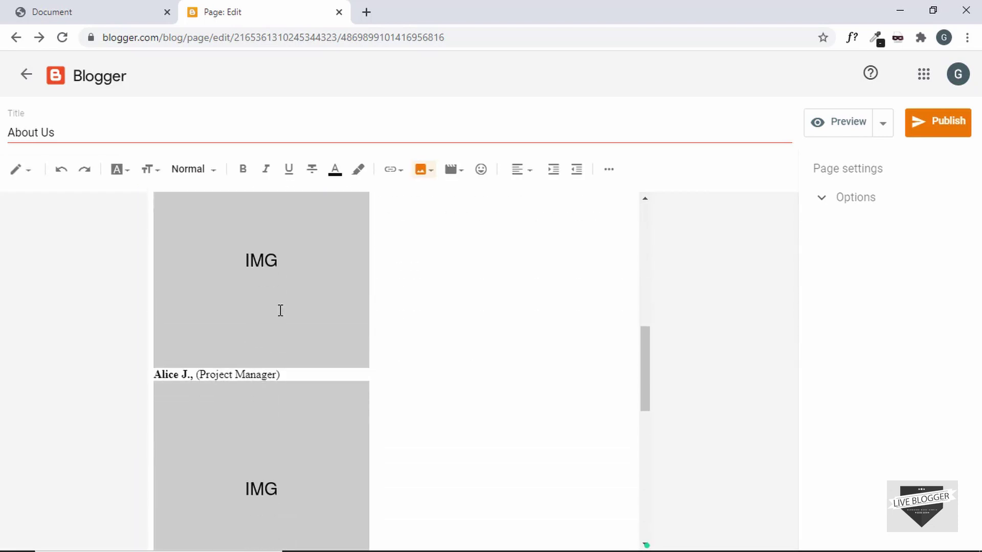
scroll(280, 311, "down", 2)
scroll(279, 310, "up", 4)
left_click(279, 309)
left_click(422, 169)
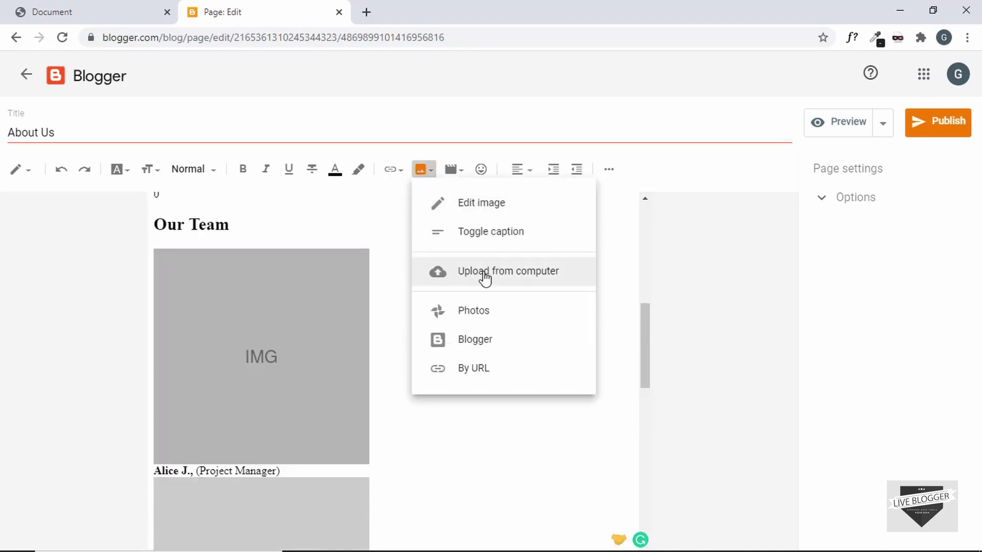
left_click(485, 276)
left_click(197, 185)
double_click(541, 173)
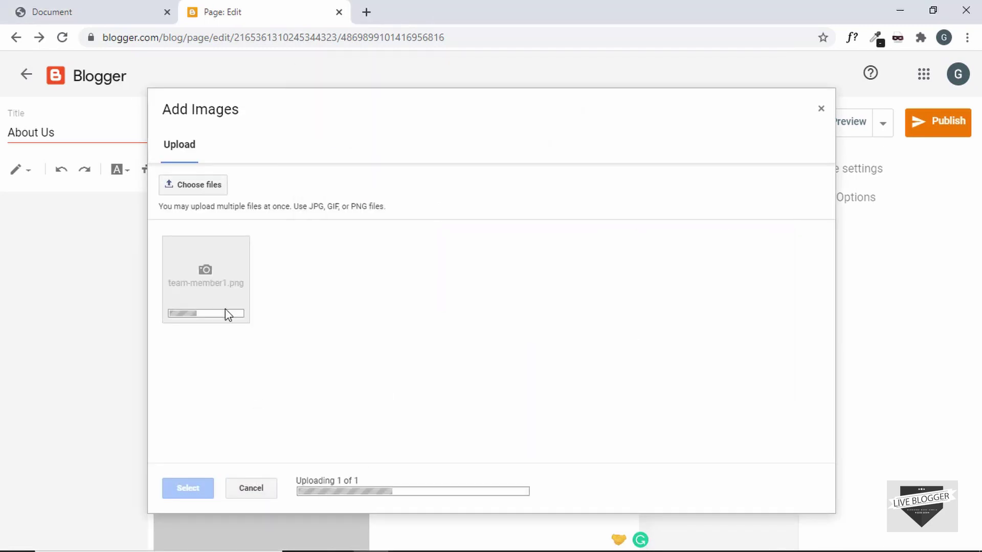
left_click(197, 483)
Upload team-member2.png and team-member3.png for the second and third team members
scroll(261, 311, "down", 5)
left_click(261, 311)
left_click(423, 171)
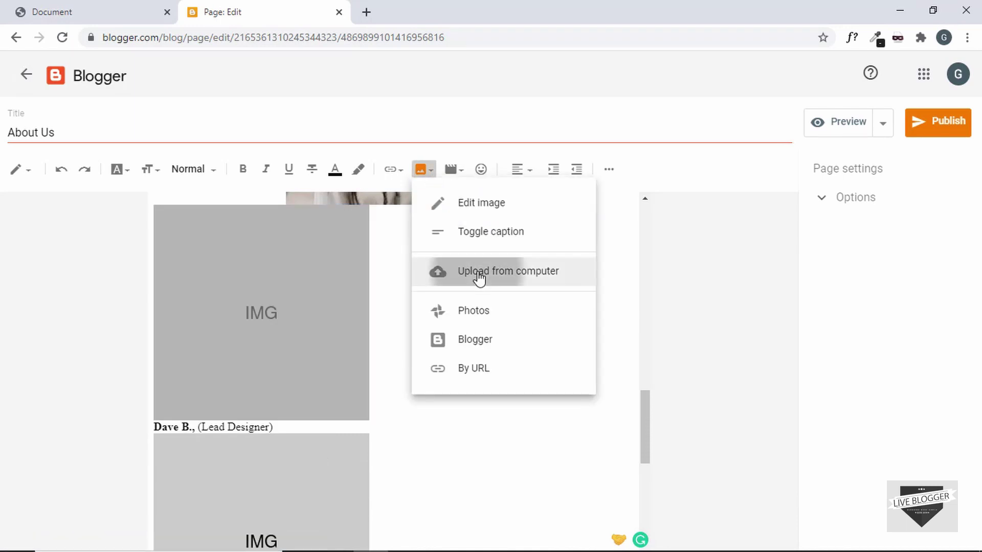
left_click(479, 279)
left_click(197, 185)
double_click(640, 173)
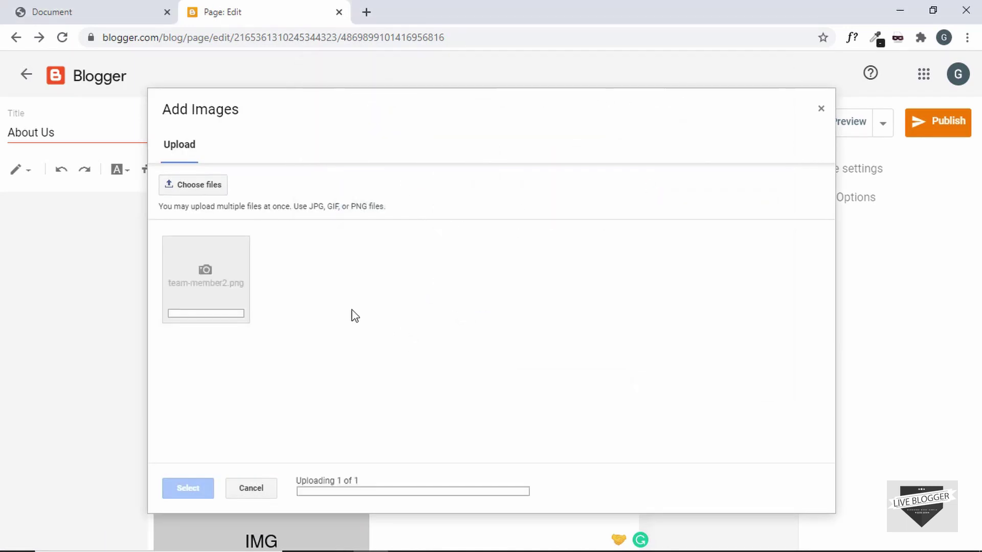
left_click(195, 485)
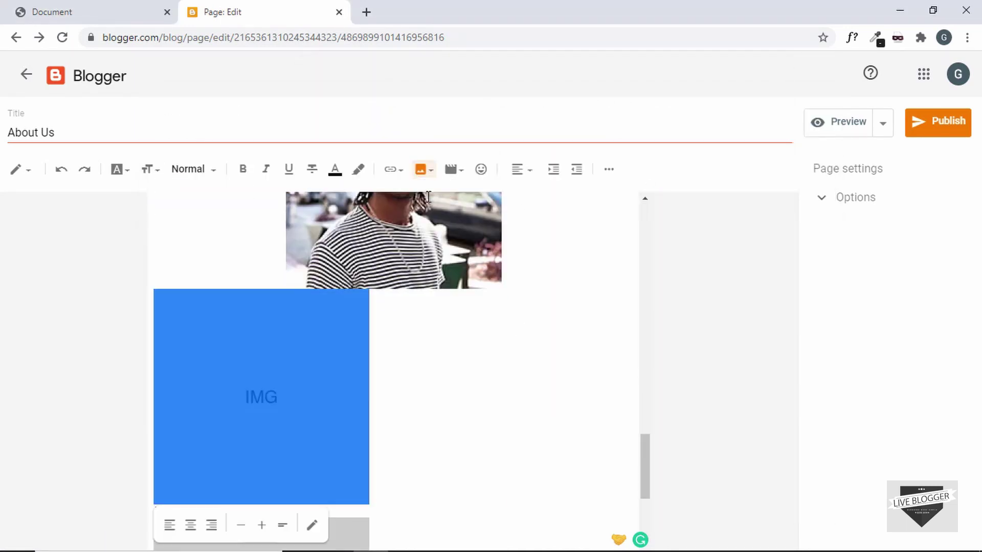
left_click(424, 170)
left_click(456, 274)
left_click(196, 185)
double_click(729, 174)
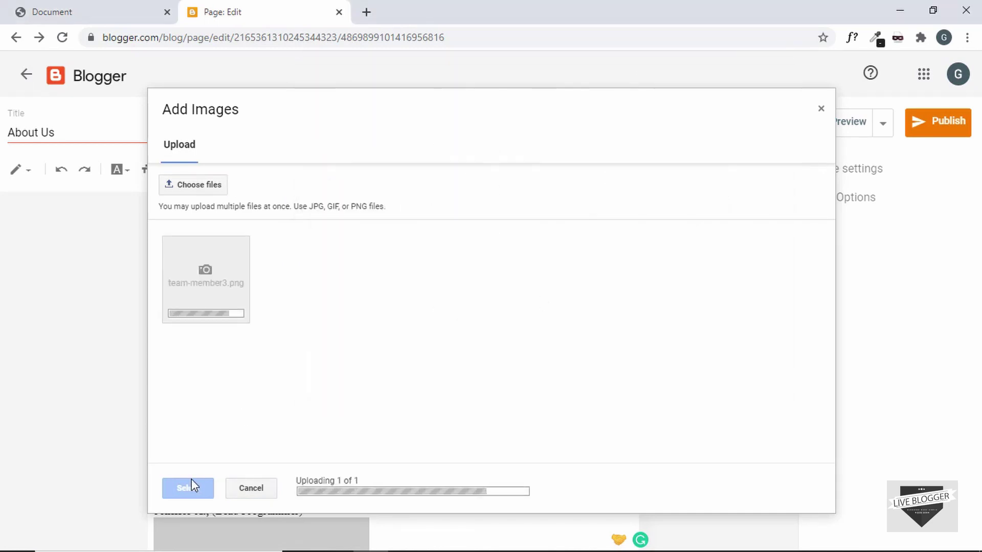
left_click(193, 486)
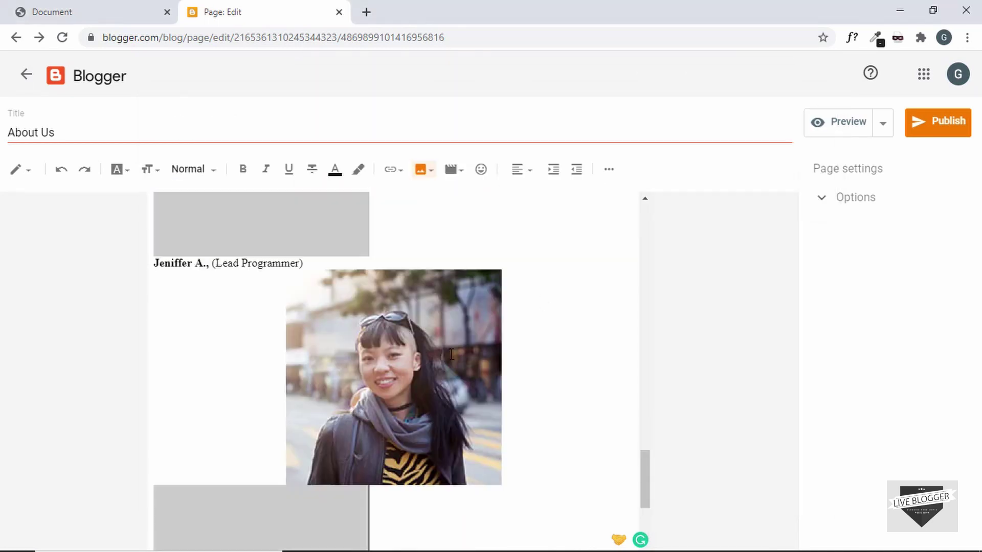
Upload quote-icon.png into the mission section's placeholder image
scroll(452, 353, "down", 3)
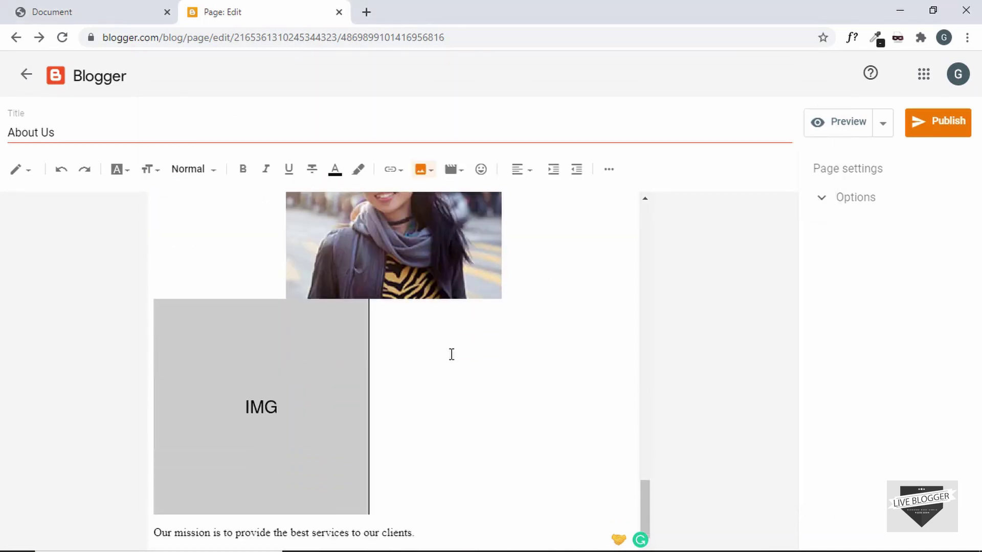
left_click(309, 386)
left_click(424, 168)
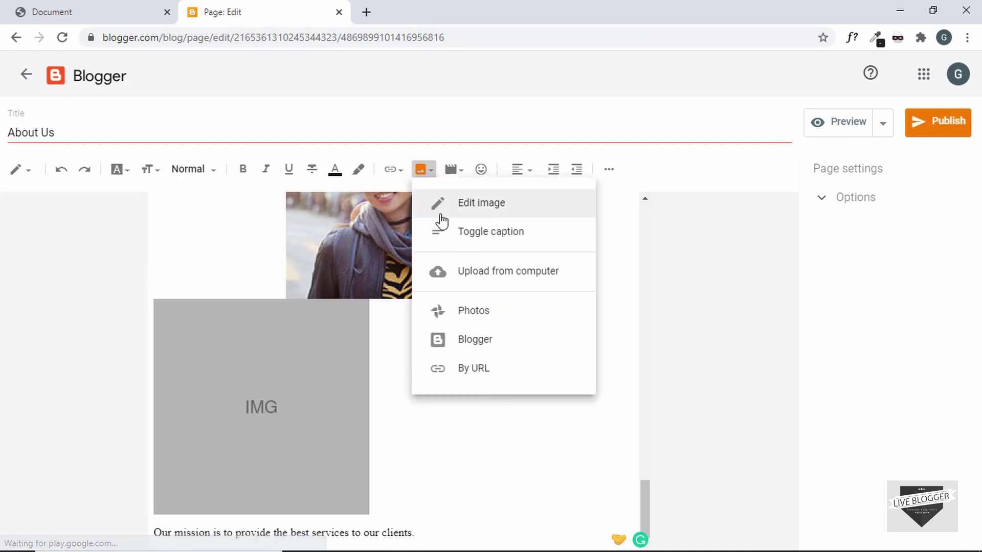
left_click(471, 271)
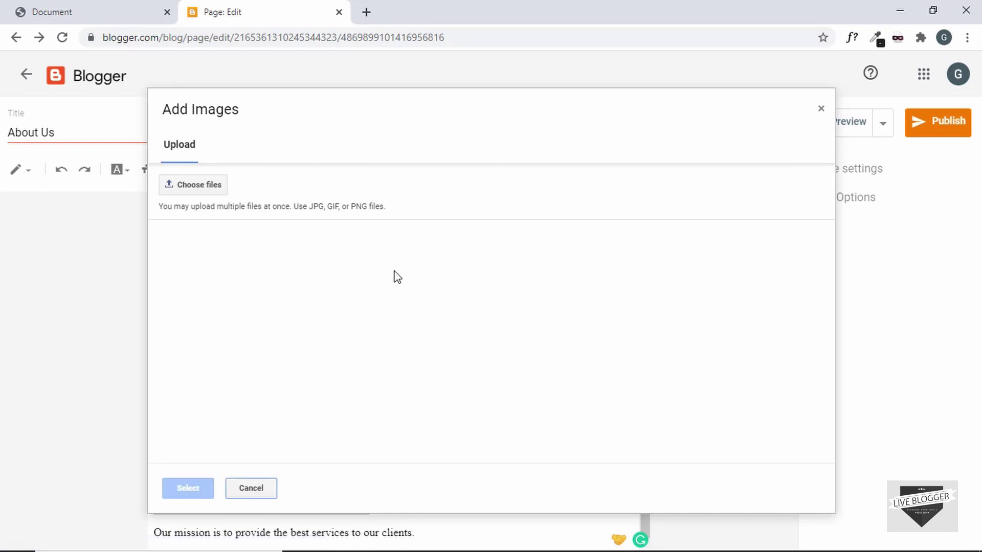
left_click(217, 184)
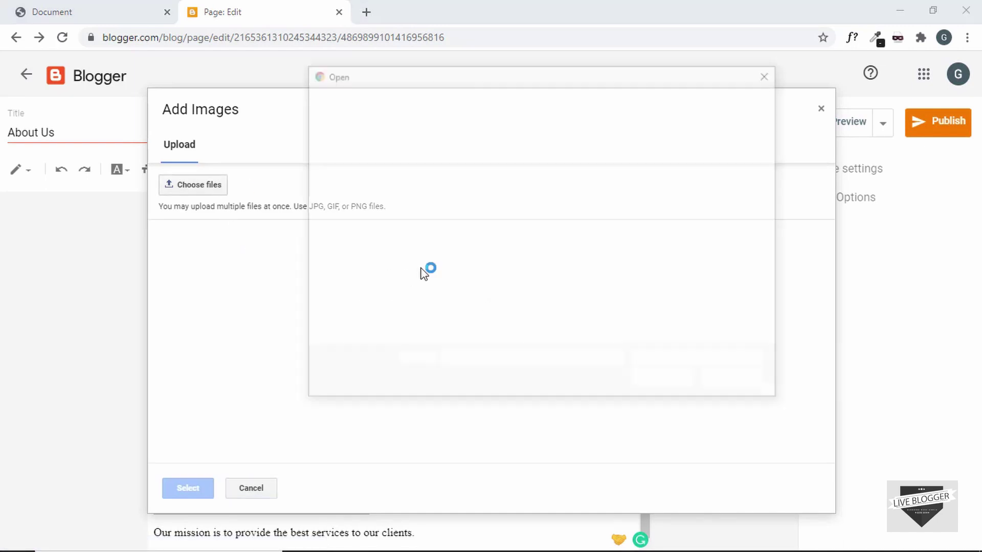
left_click(480, 162)
double_click(480, 161)
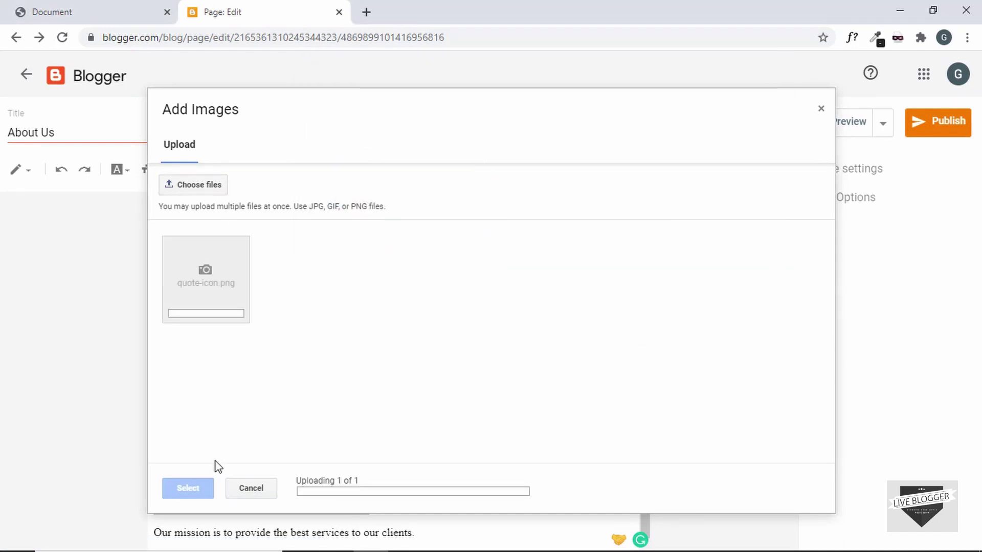
left_click(197, 490)
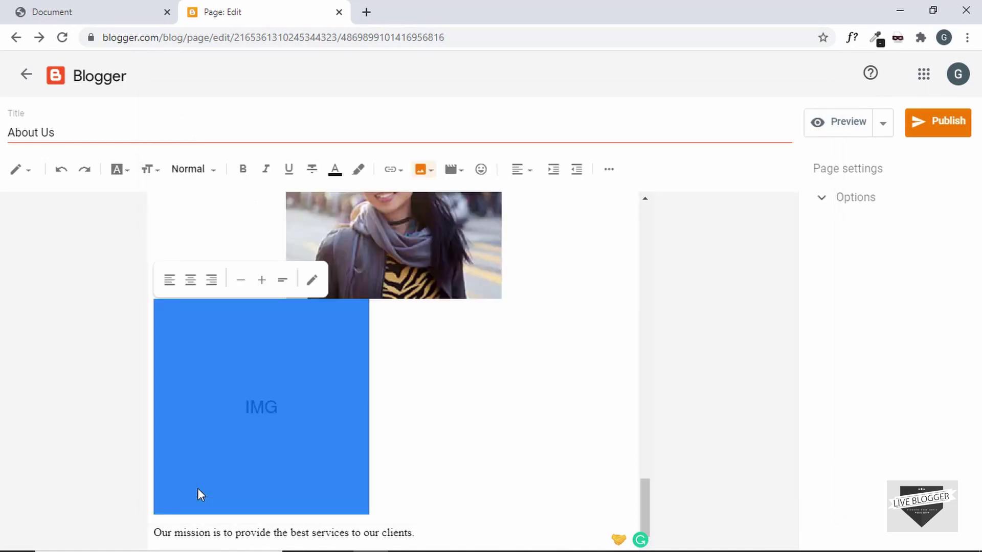
scroll(387, 361, "up", 3)
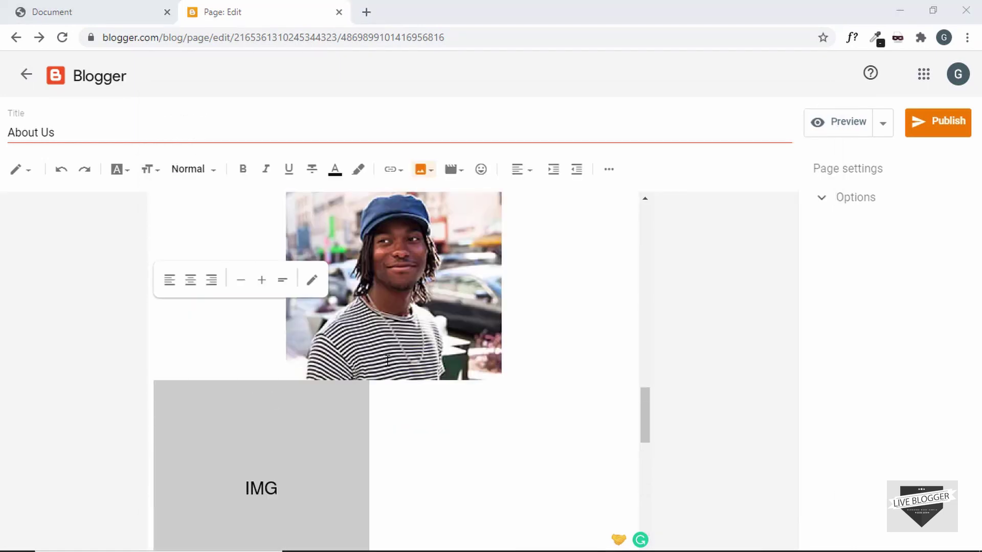
scroll(388, 361, "down", 3)
left_click(26, 179)
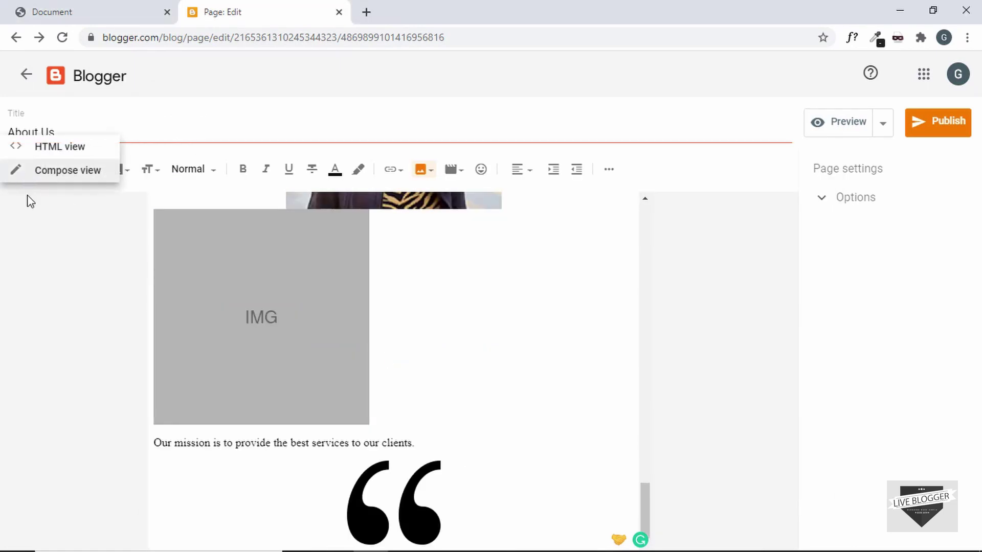
In HTML view, replace team-member1.png's path with its uploaded URL and delete its separator block
left_click(41, 145)
scroll(292, 296, "down", 3)
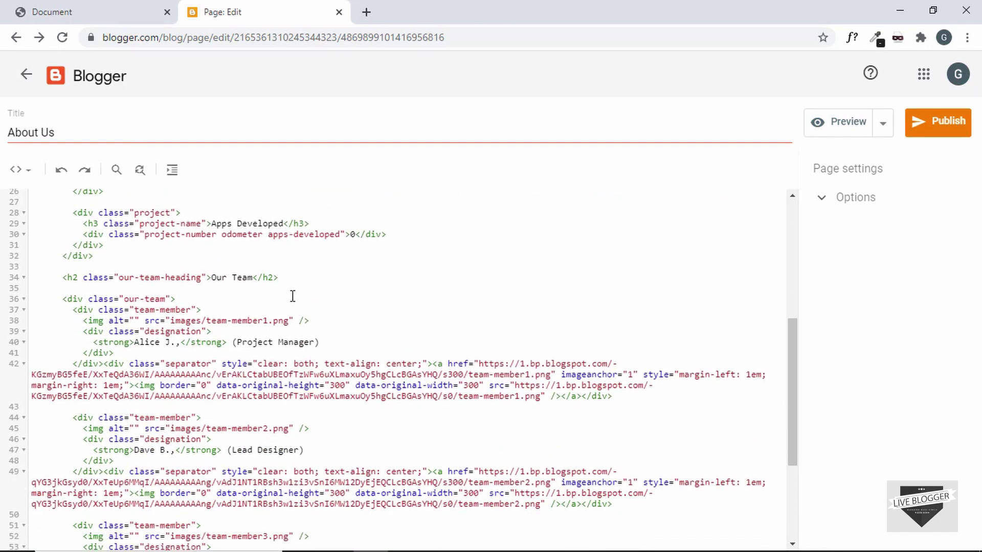
scroll(503, 289, "up", 1)
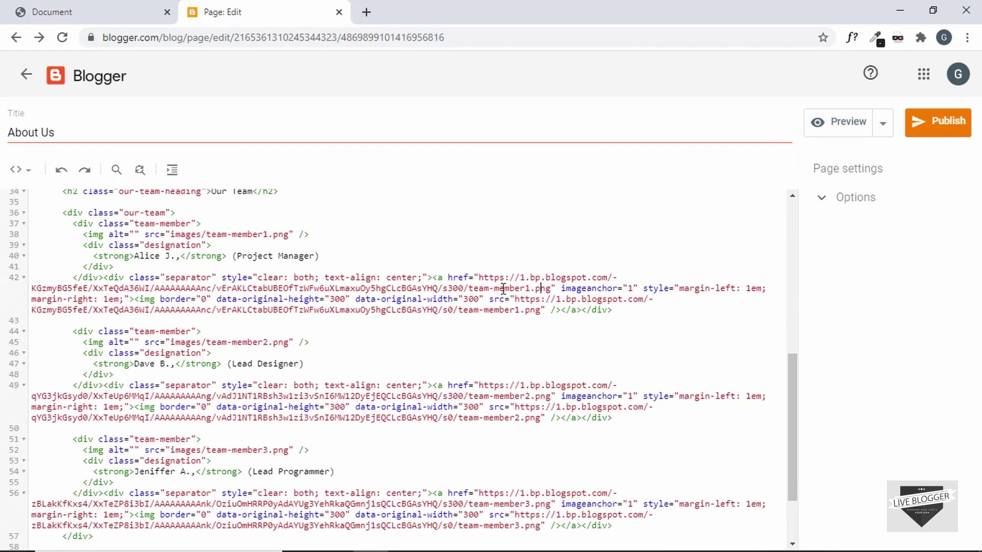
left_click_drag(480, 277, 552, 288)
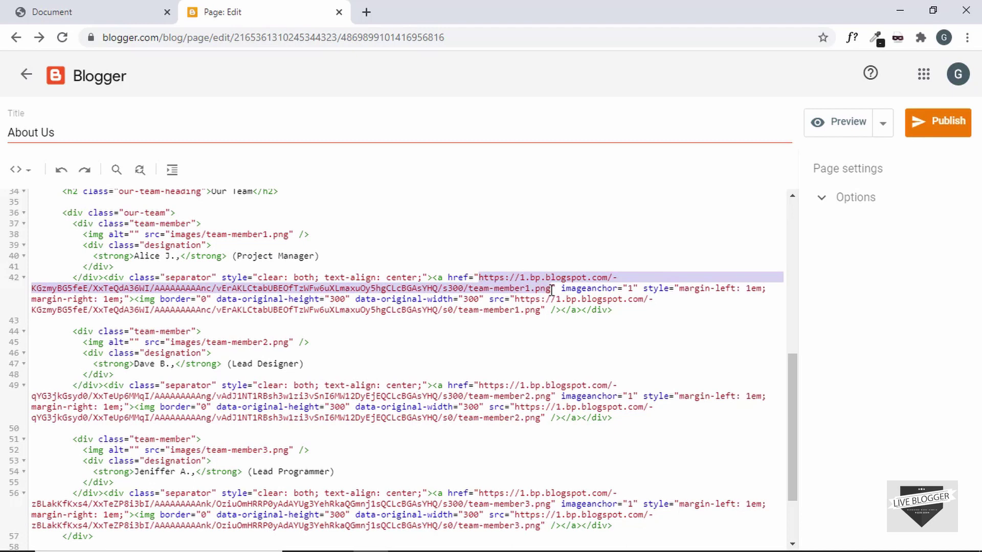
key("ctrl+c")
left_click_drag(172, 234, 294, 235)
key("ctrl+v")
left_click(105, 288)
scroll(183, 271, "down", 1)
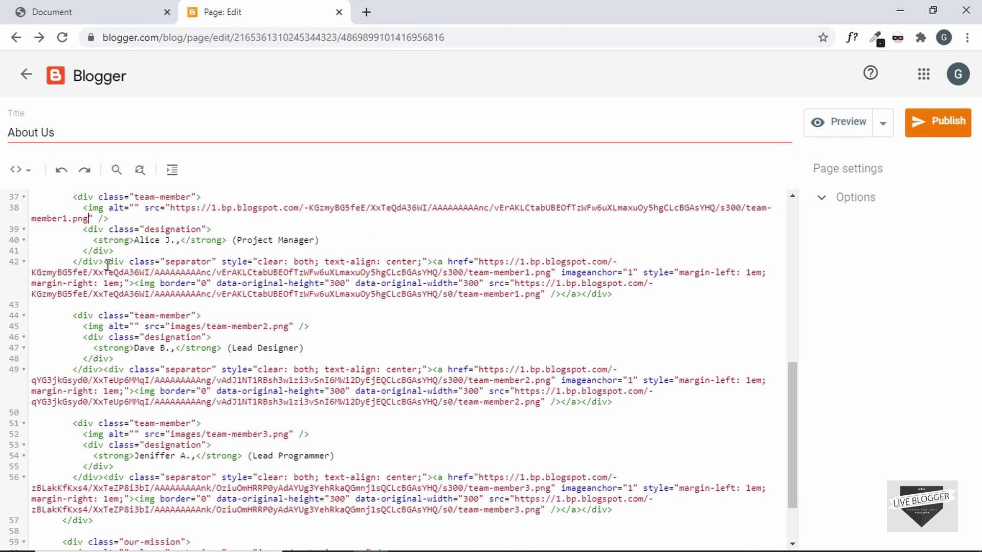
left_click(614, 295, "shift")
key("Delete")
Replace team-member2.png's path with its uploaded URL and delete the separator on line 49
scroll(256, 265, "down", 1)
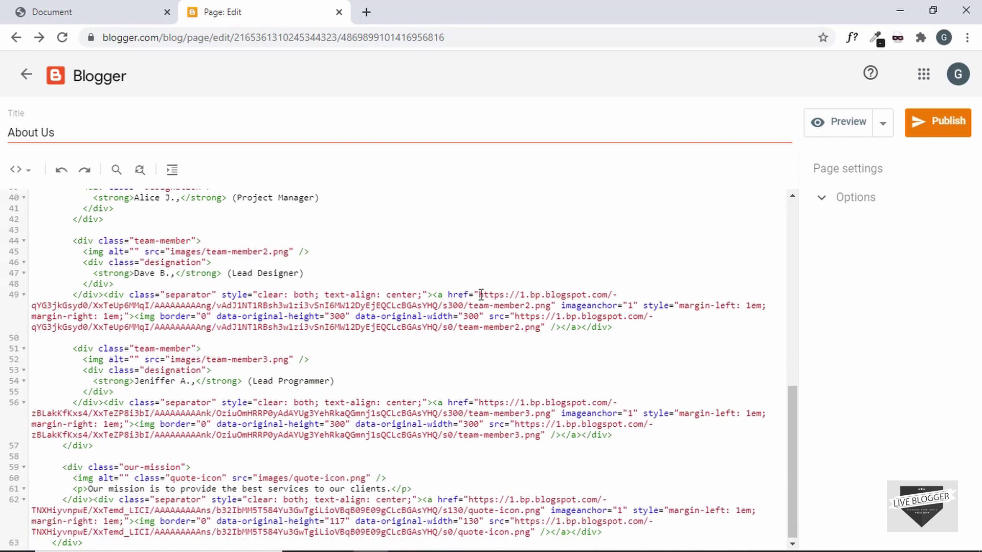
left_click_drag(481, 295, 555, 307)
key("ctrl+c")
left_click_drag(173, 251, 294, 252)
key("ctrl+v")
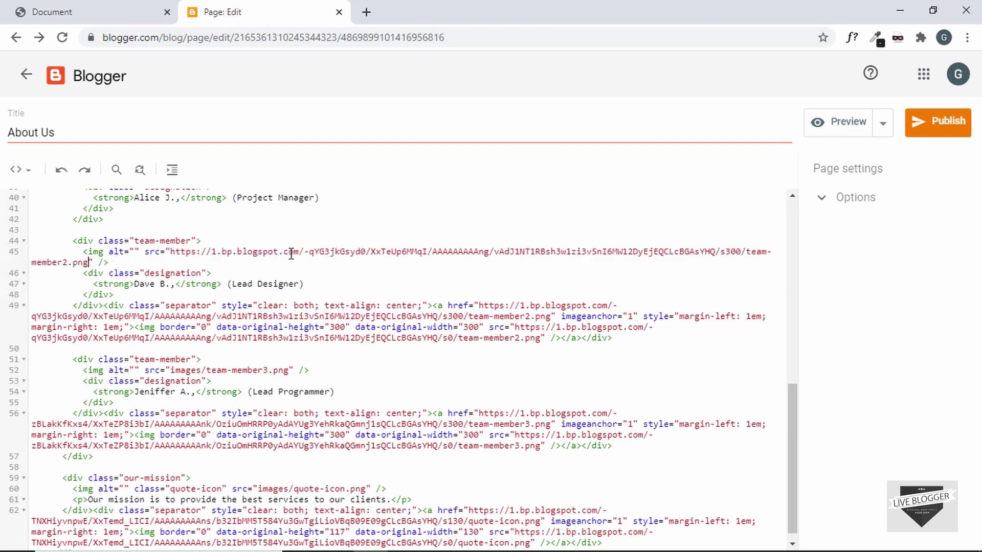
left_click(106, 305)
left_click(613, 338, "shift")
key("Delete")
Replace team-member3.png's path with its uploaded URL and delete its separator block
left_click_drag(479, 403, 552, 411)
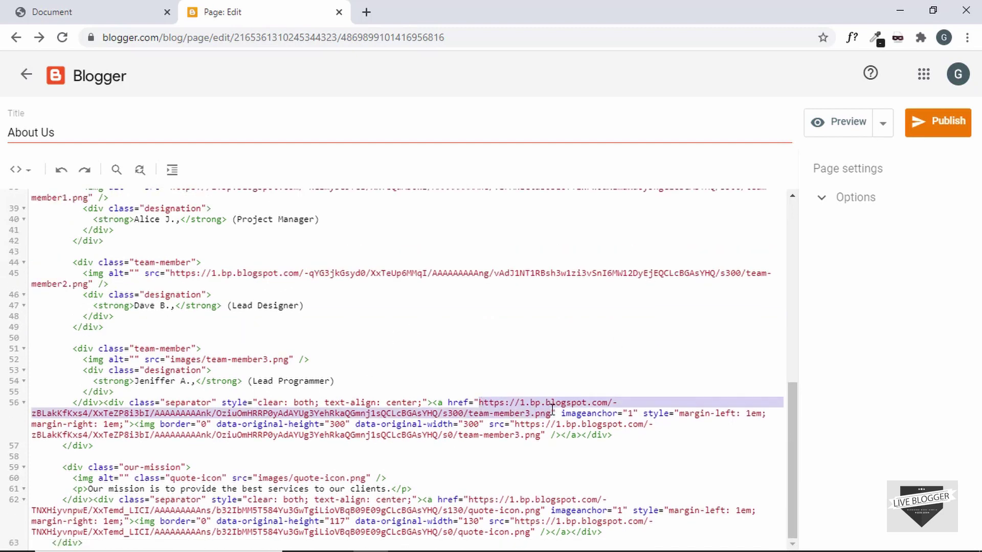
key("ctrl+c")
left_click_drag(172, 359, 292, 360)
key("ctrl+v")
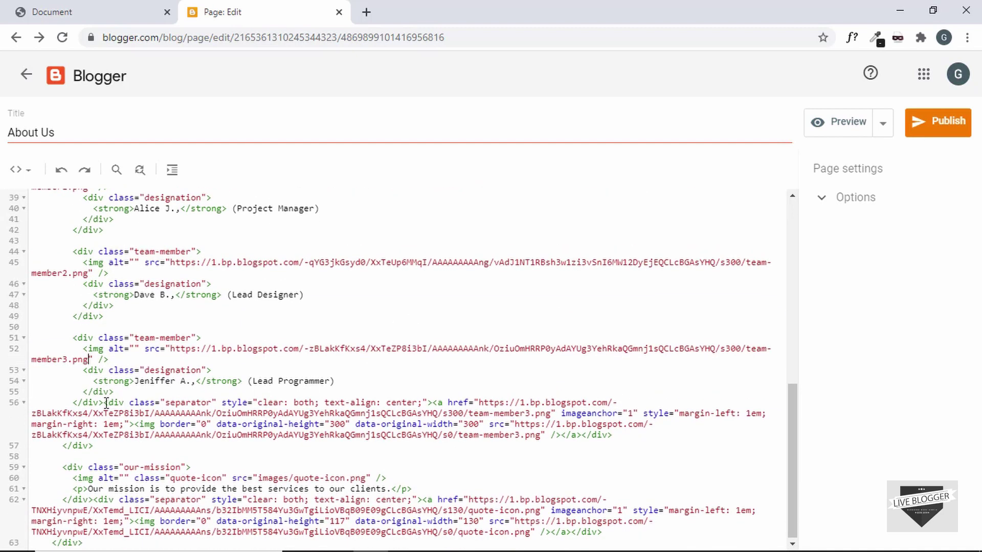
left_click_drag(104, 402, 633, 442)
key("Delete")
Replace quote-icon.png's path with its uploaded URL and delete the mission section's separator
left_click_drag(470, 500, 543, 510)
key("ctrl+c")
left_click_drag(258, 478, 368, 478)
key("ctrl+v")
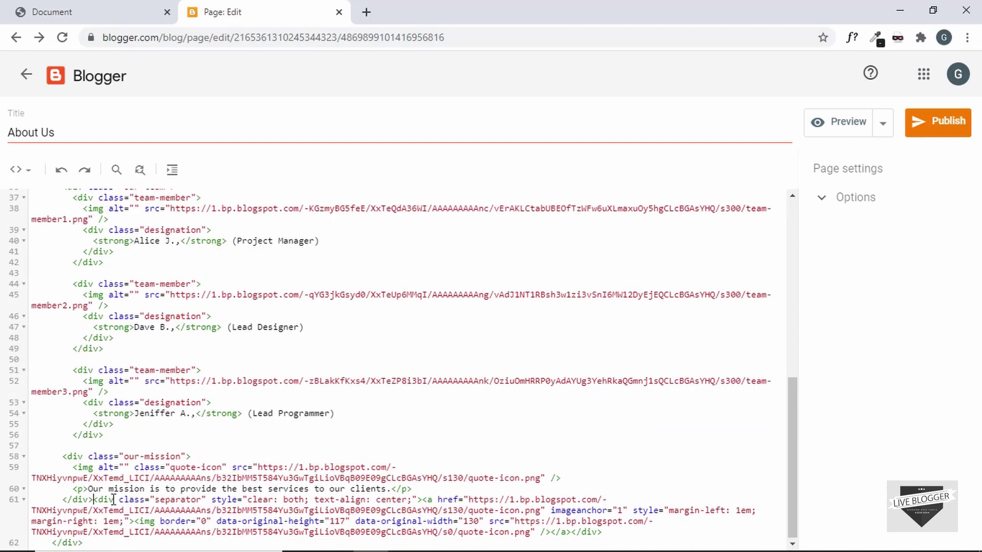
left_click_drag(93, 499, 604, 532)
key("Delete")
scroll(208, 306, "up", 3)
scroll(208, 310, "down", 3)
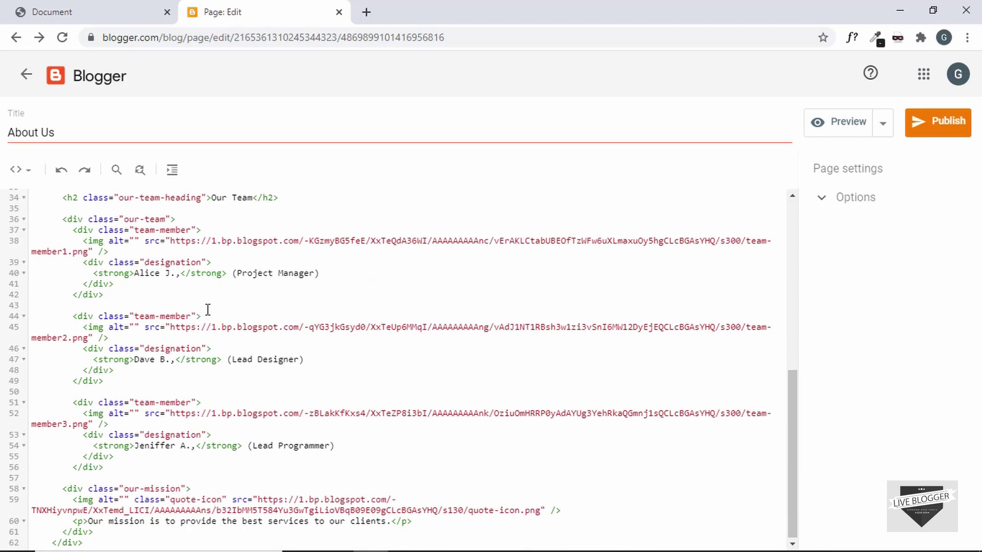
scroll(208, 309, "up", 8)
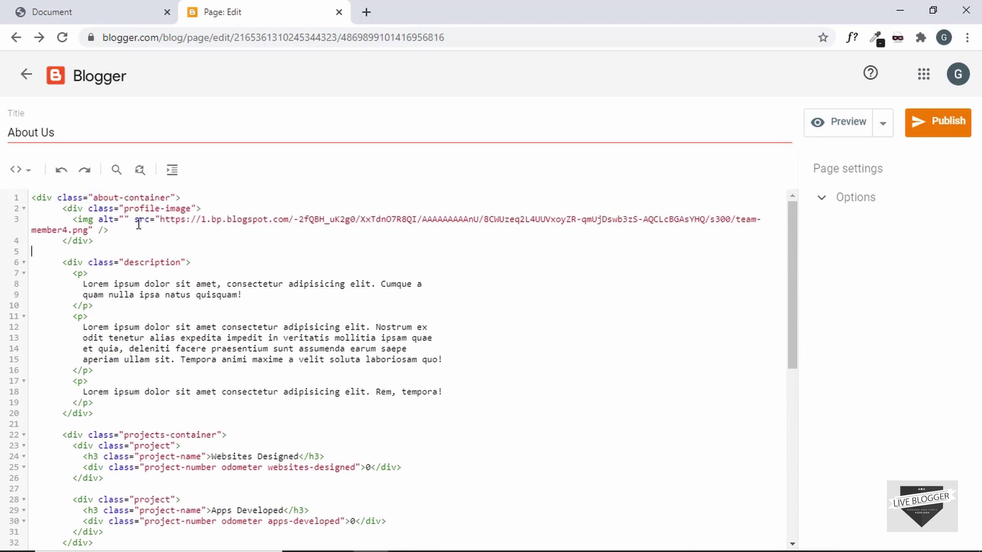
left_click(28, 174)
Review the About Us page in compose view, then publish it and confirm
left_click(41, 192)
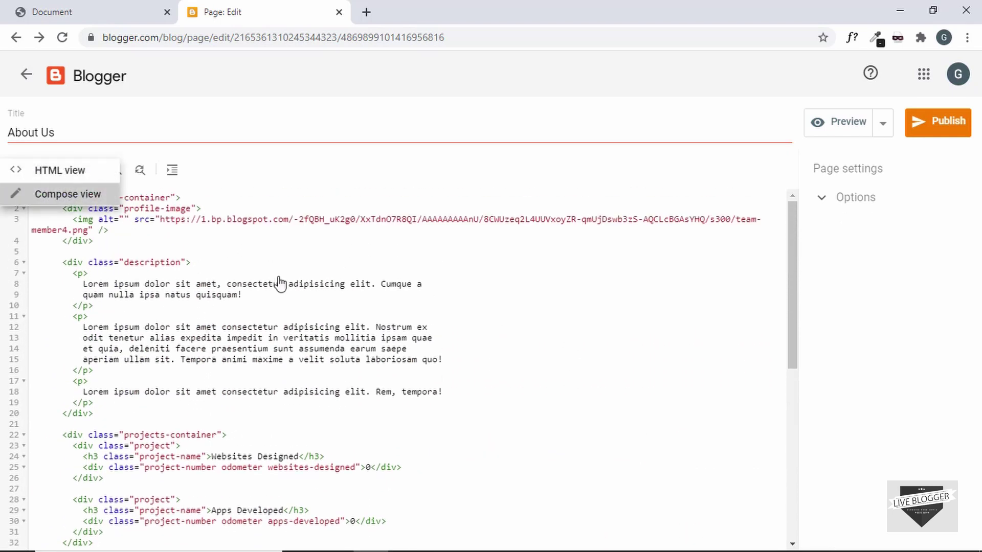
scroll(389, 307, "down", 18)
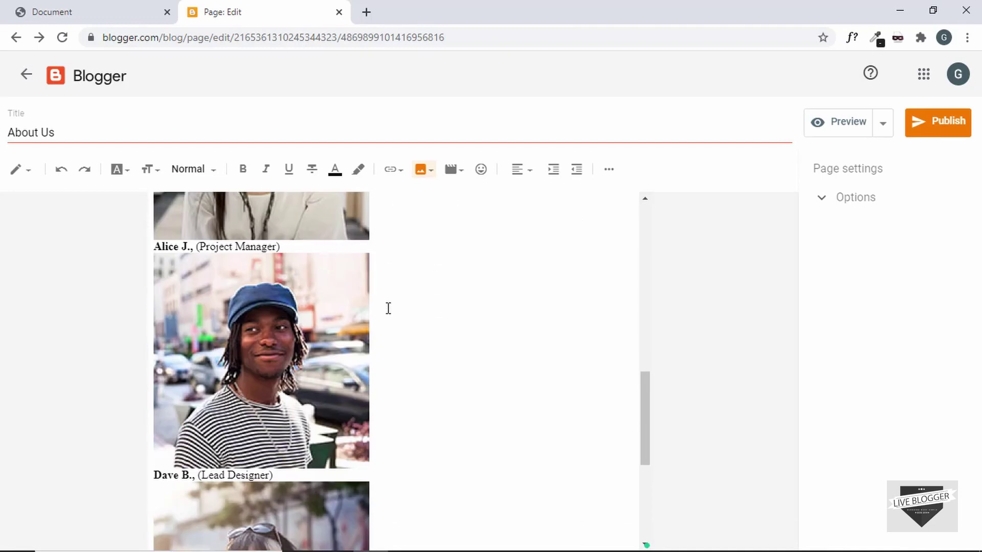
scroll(388, 308, "up", 15)
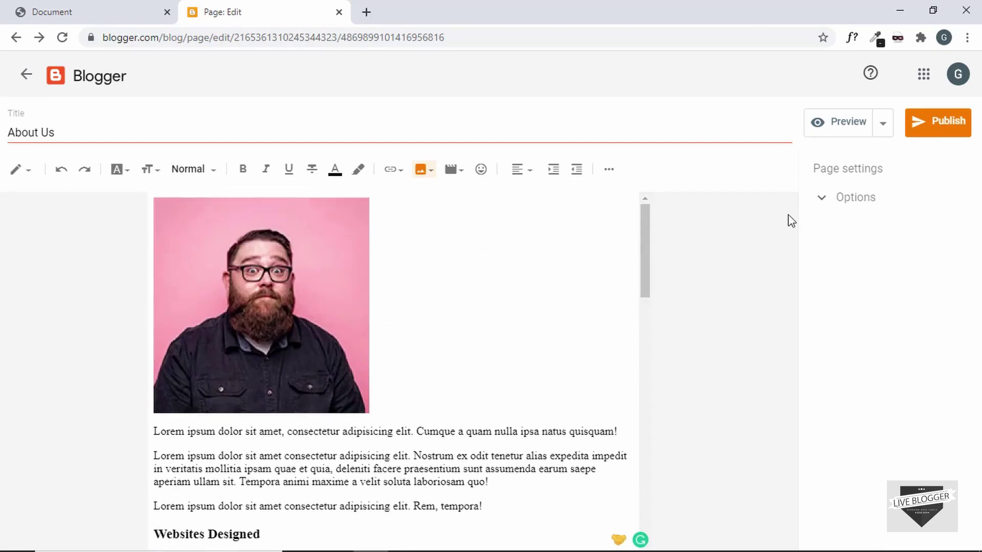
left_click(947, 131)
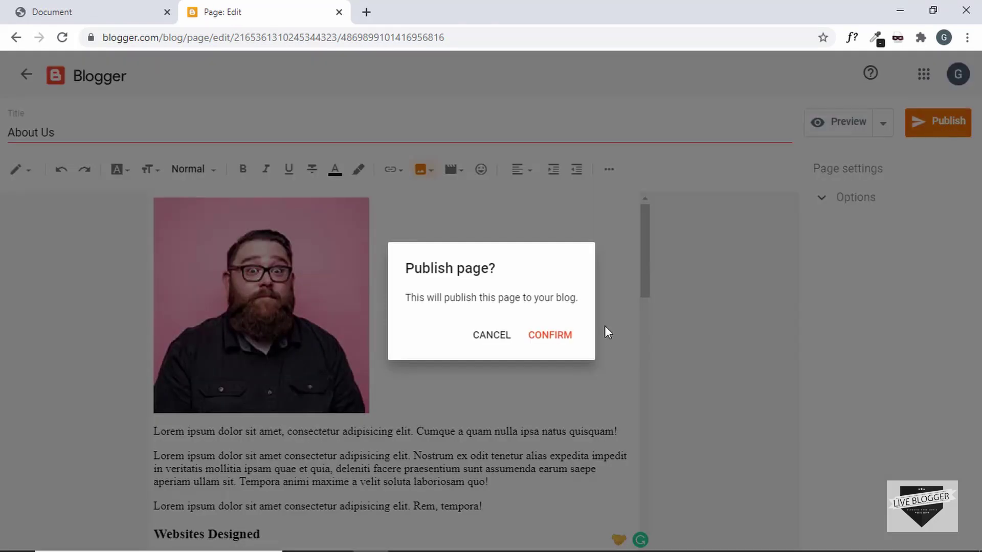
left_click(554, 336)
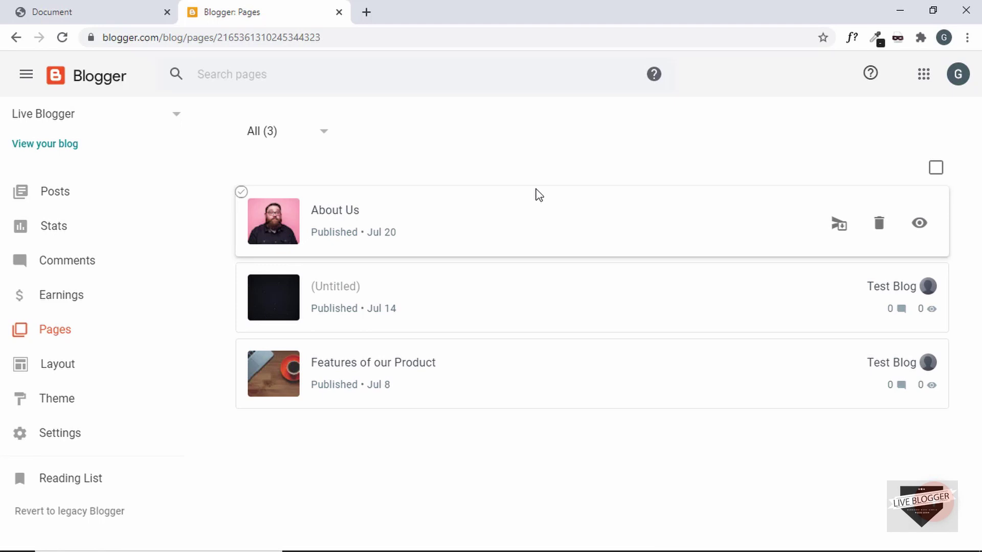
Open the Theme Designer's Advanced > Add CSS box and focus it
left_click(51, 401)
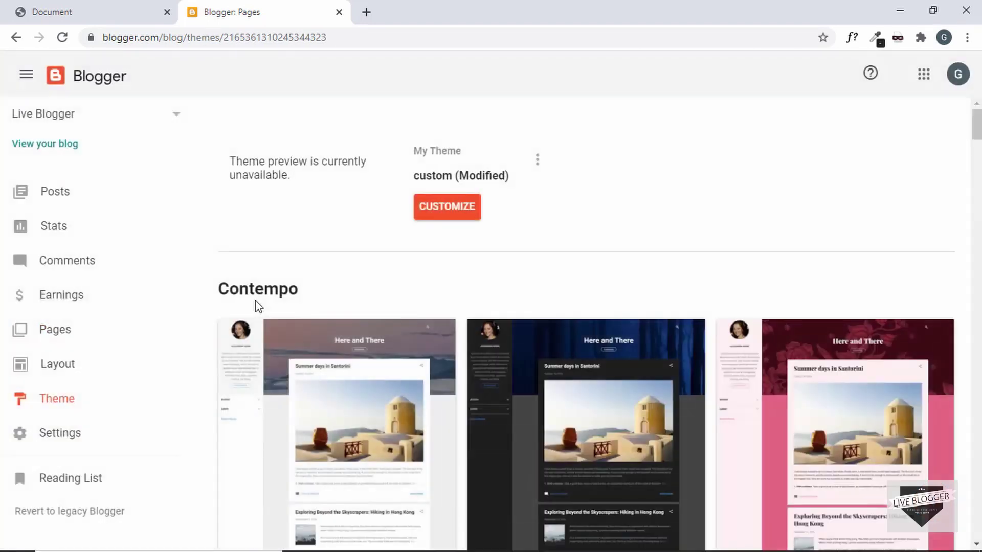
left_click(458, 212)
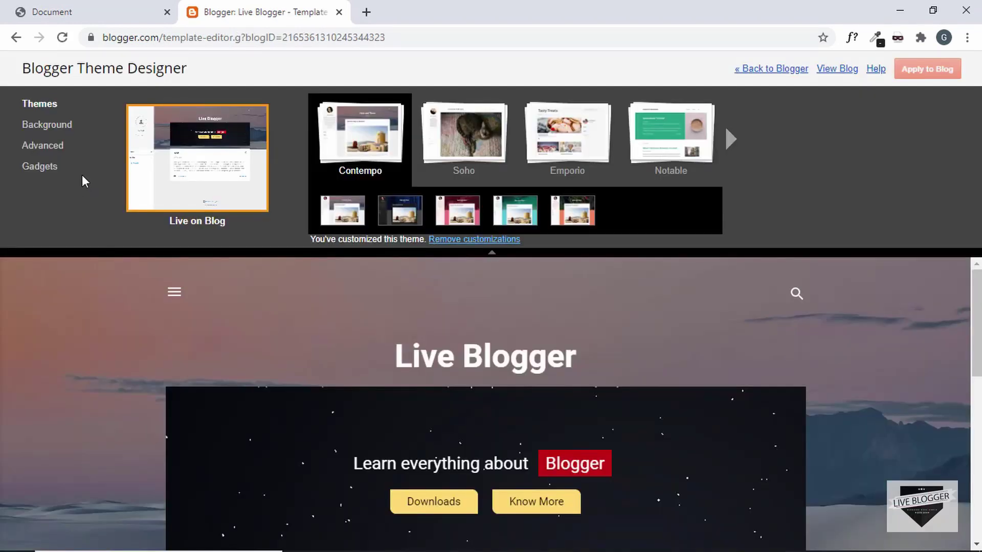
left_click(46, 148)
scroll(139, 176, "down", 3)
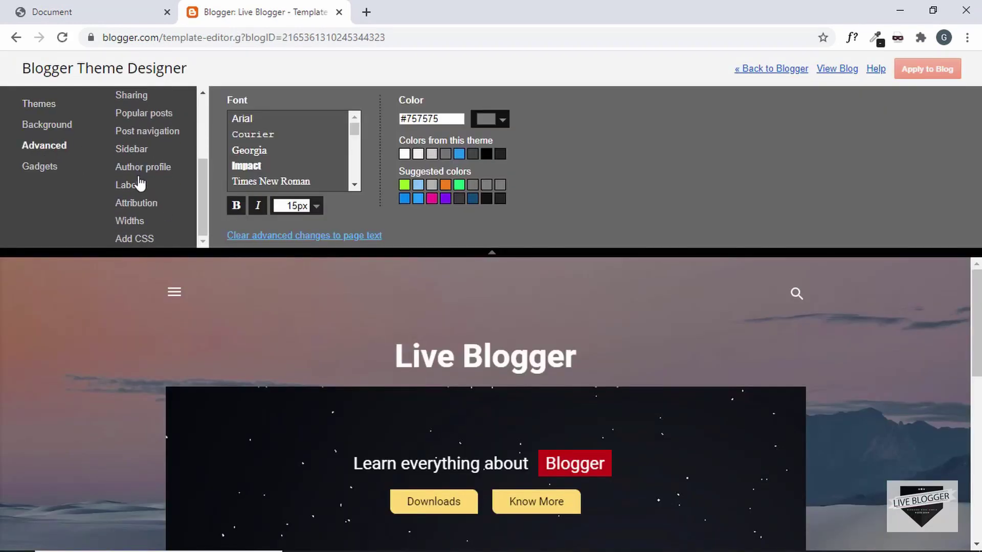
left_click(148, 240)
left_click(375, 169)
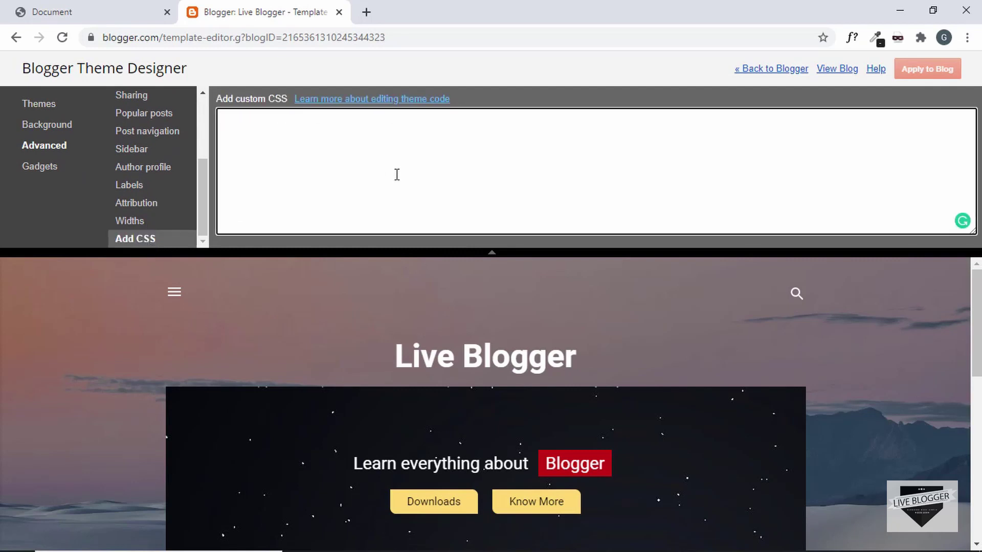
In VS Code, select all of style.css to copy it for the custom CSS box
key("alt+Tab")
left_click(411, 157)
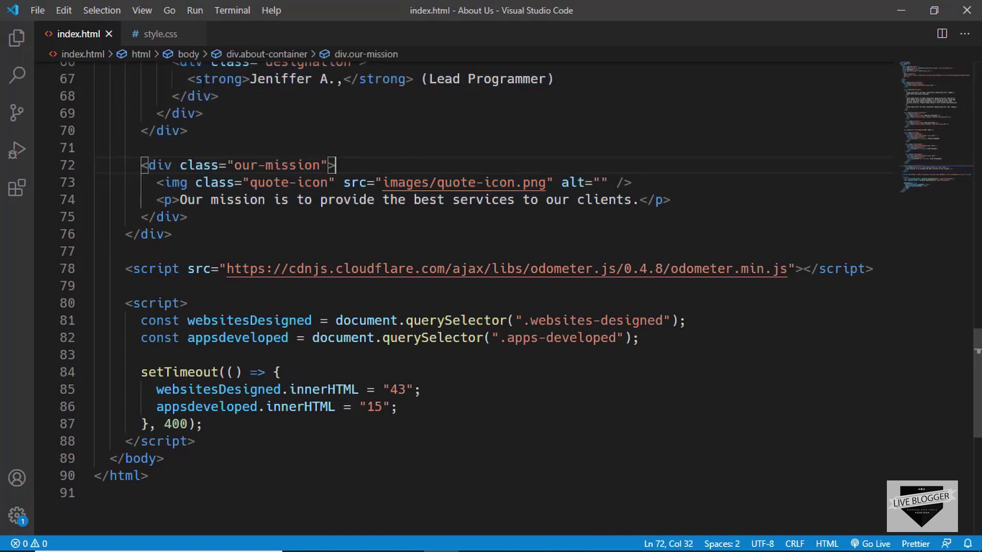
left_click(159, 33)
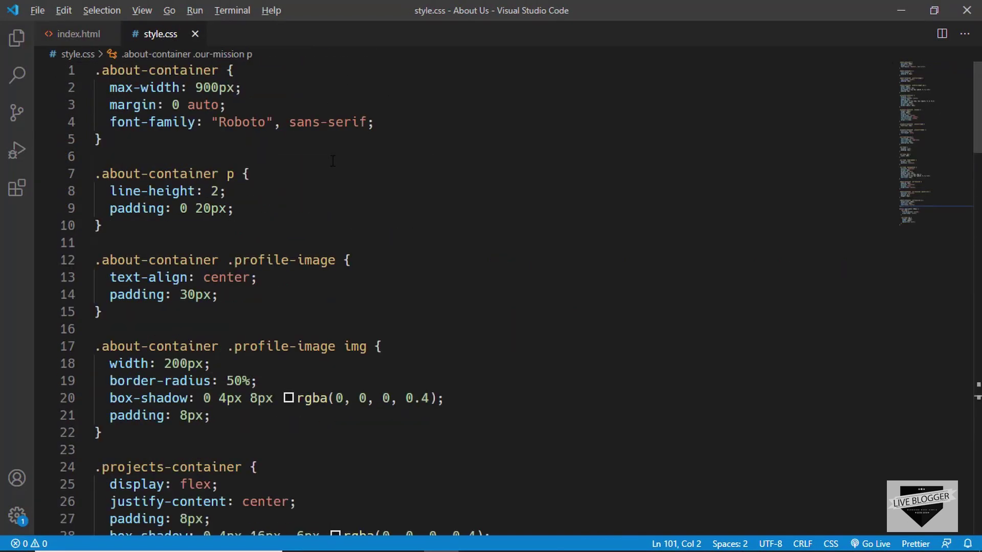
left_click(346, 160)
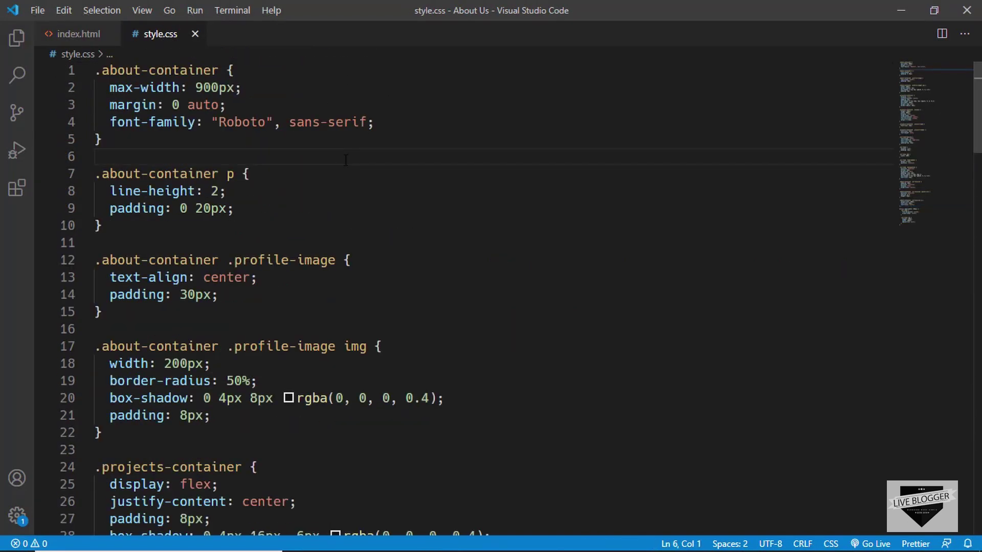
key("ctrl+a")
key("alt+Tab")
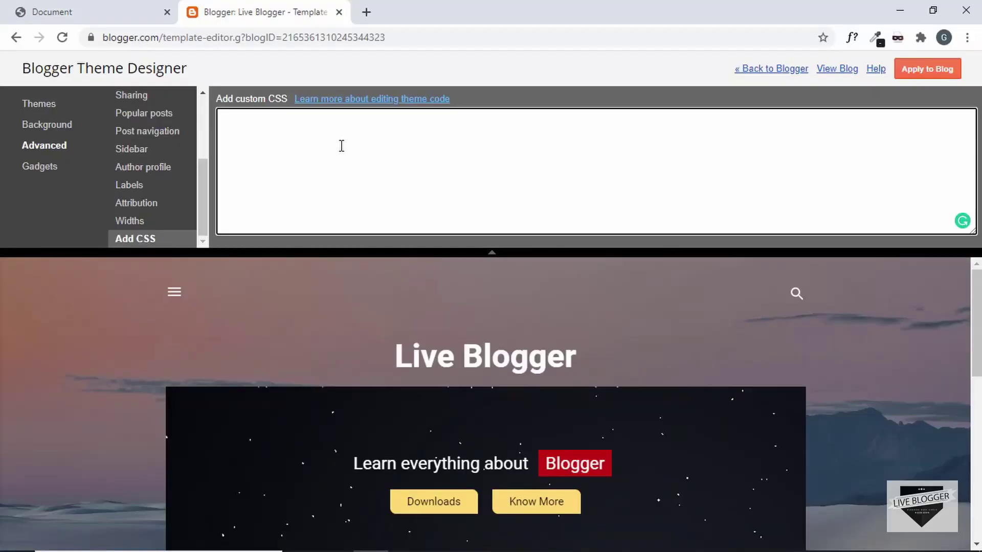
Paste the About Us stylesheet into Add custom CSS, apply it to the blog, and exit the designer
left_click(324, 121)
key("ctrl+v")
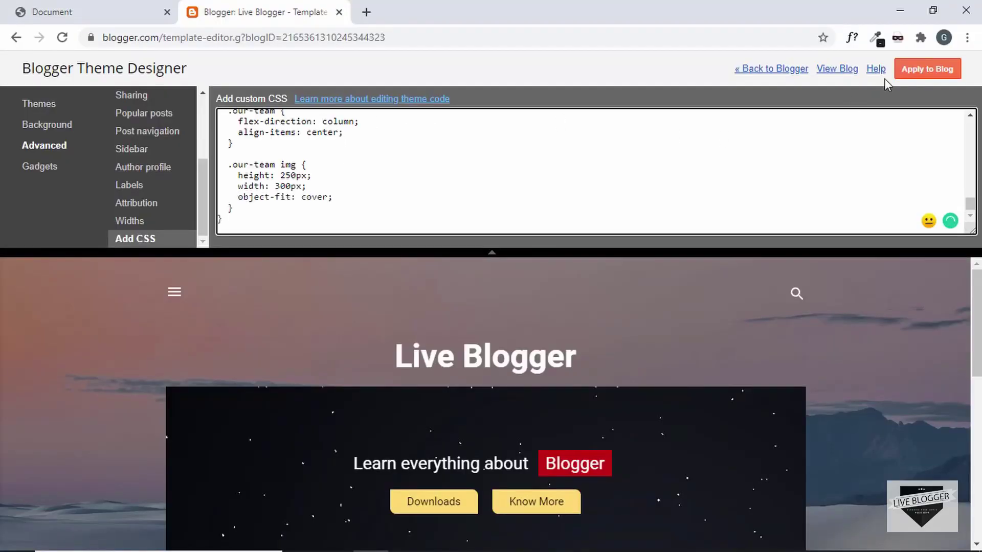
left_click(930, 72)
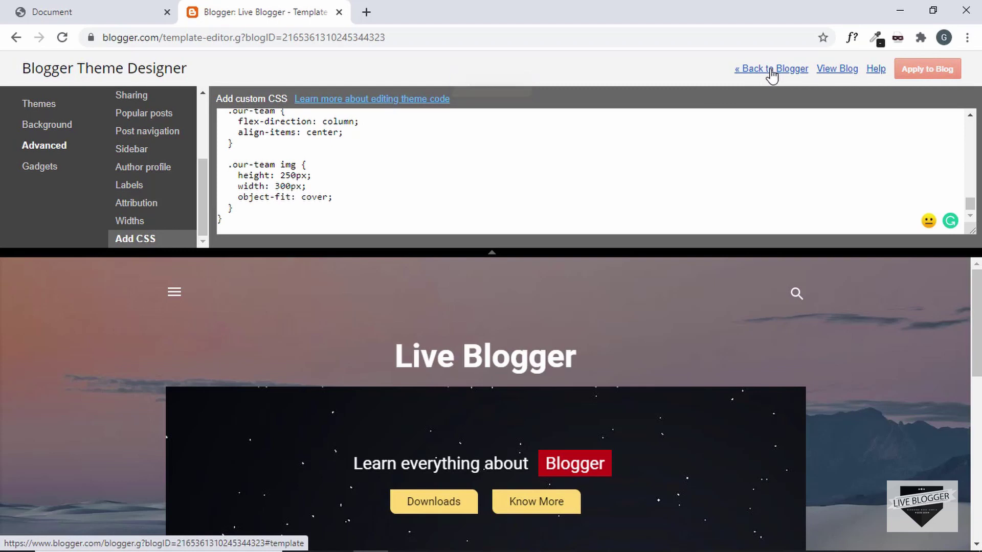
left_click(774, 71)
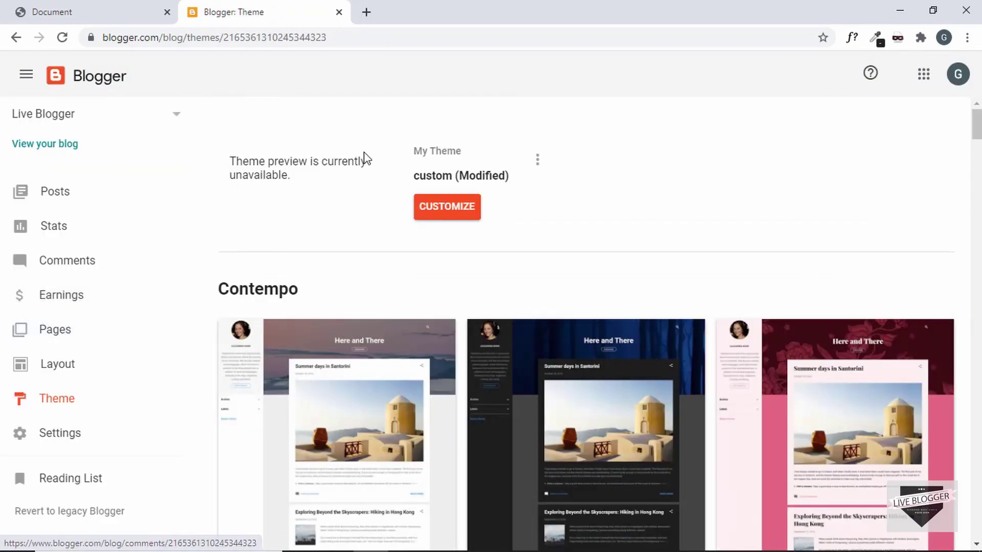
left_click(99, 341)
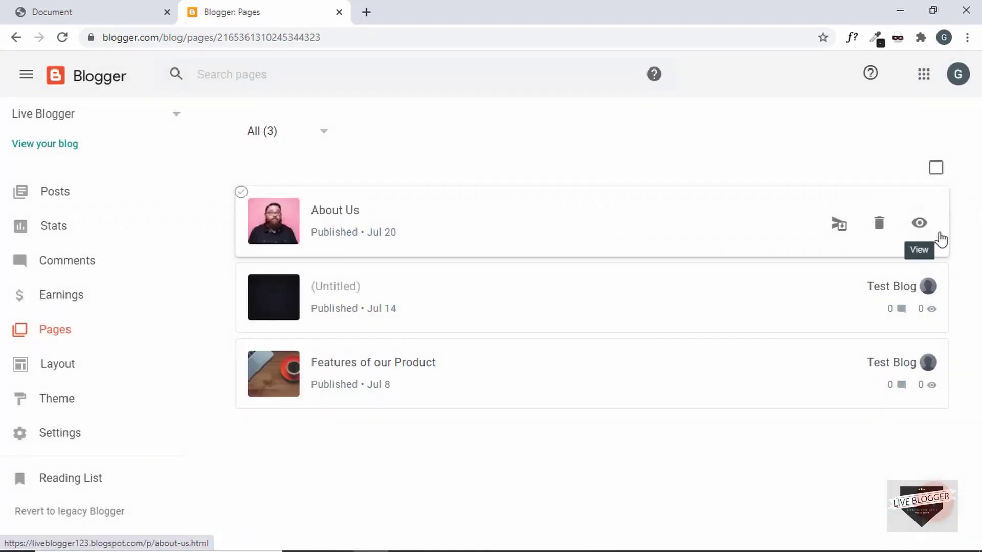
left_click(922, 230)
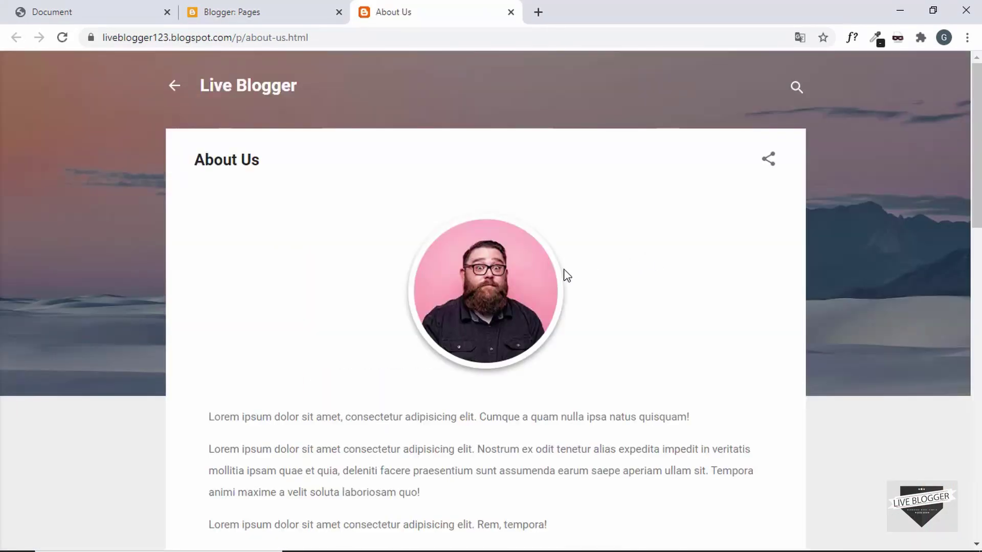
scroll(565, 275, "down", 2)
scroll(567, 275, "down", 6)
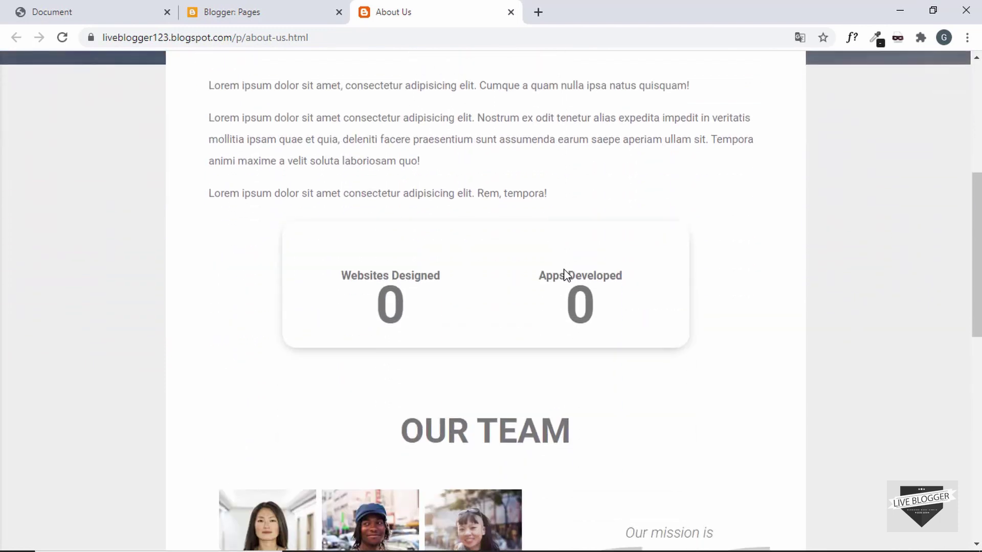
scroll(565, 275, "down", 3)
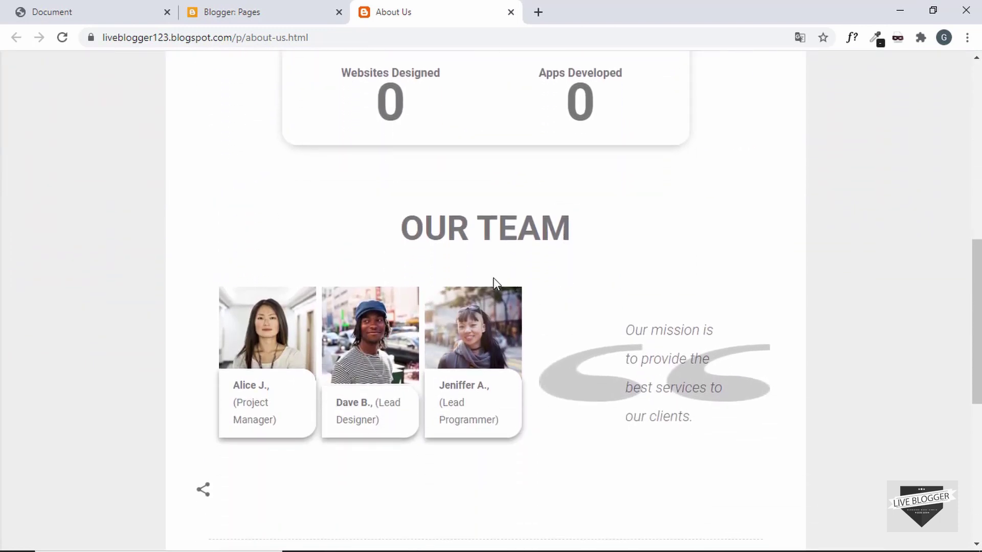
scroll(473, 290, "down", 1)
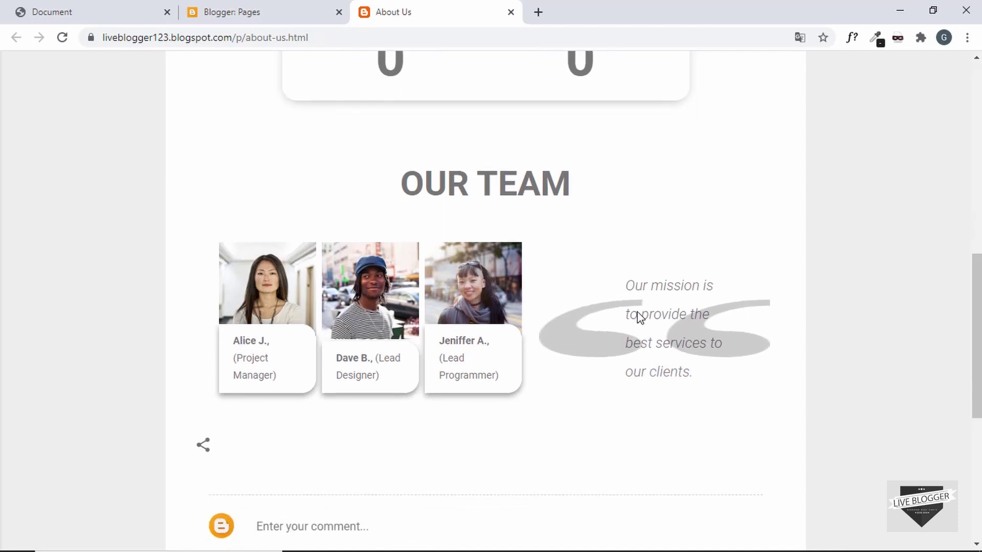
scroll(639, 317, "up", 5)
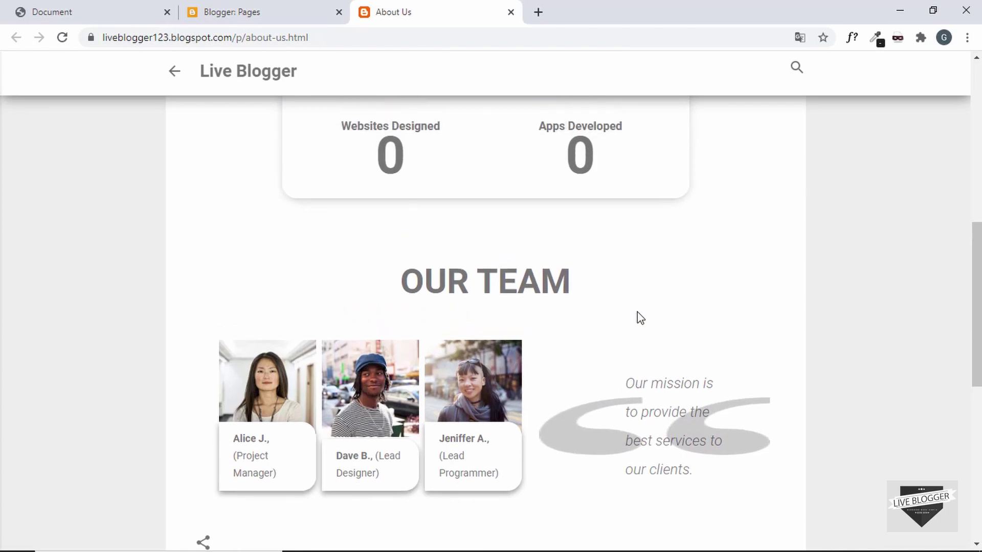
scroll(639, 317, "up", 1)
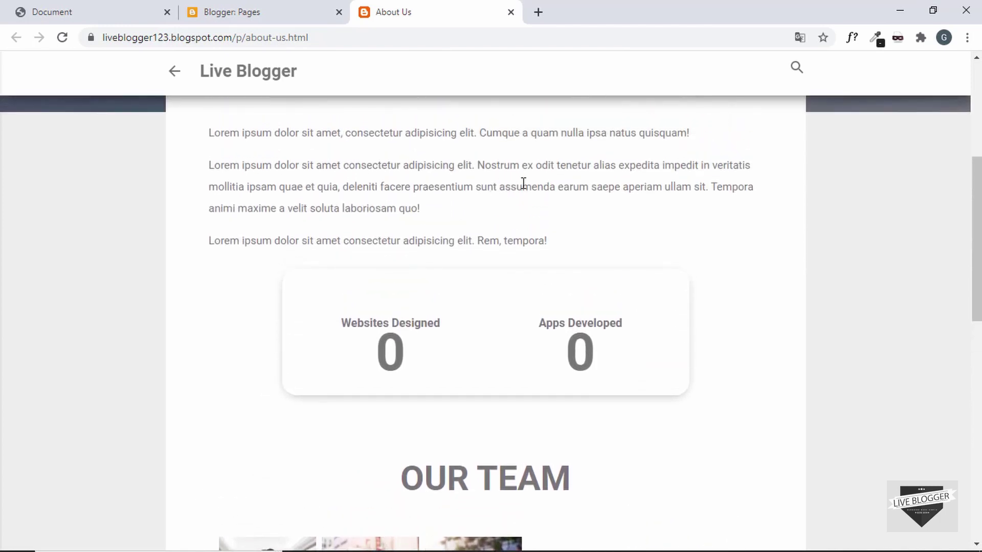
scroll(523, 183, "down", 3)
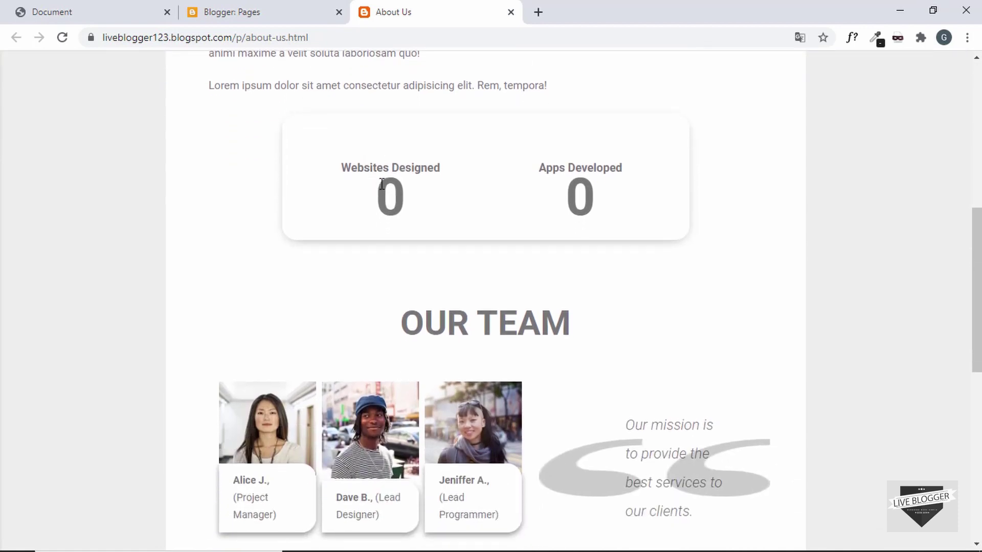
Compare with the local page's 43 and 15 counters, then open the Blogger Pages list
left_click(54, 7)
scroll(359, 332, "down", 2)
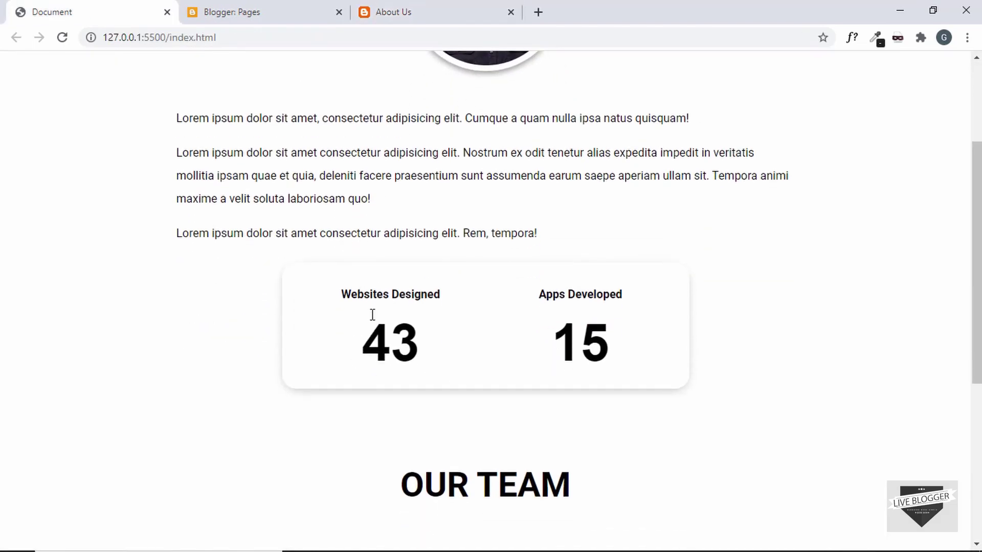
key("ctrl+shift+Tab")
right_click(411, 169)
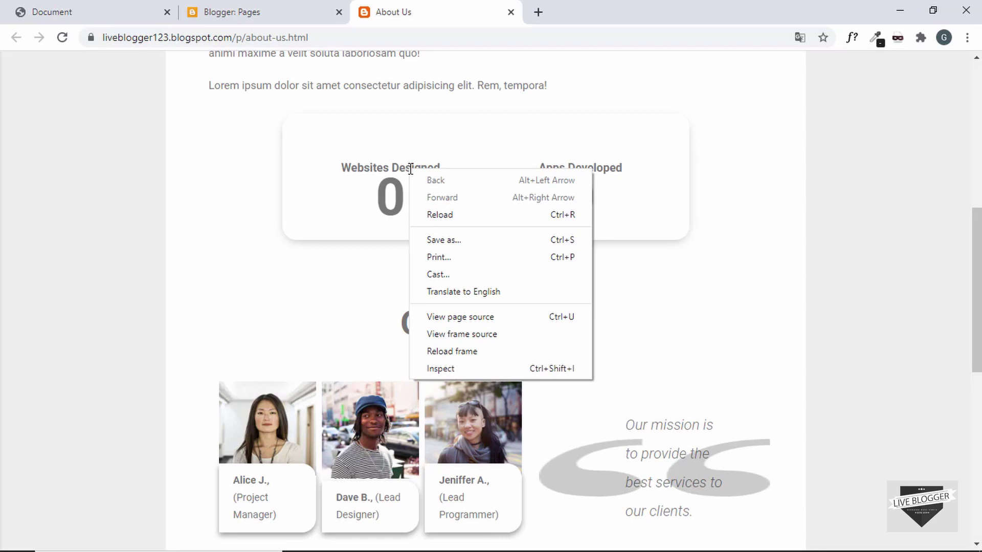
left_click(383, 164)
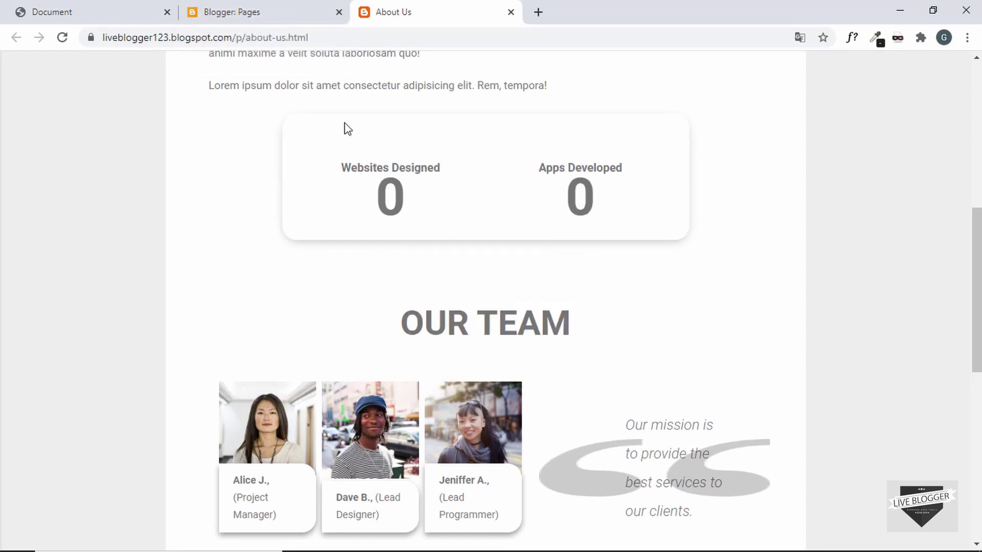
left_click(262, 6)
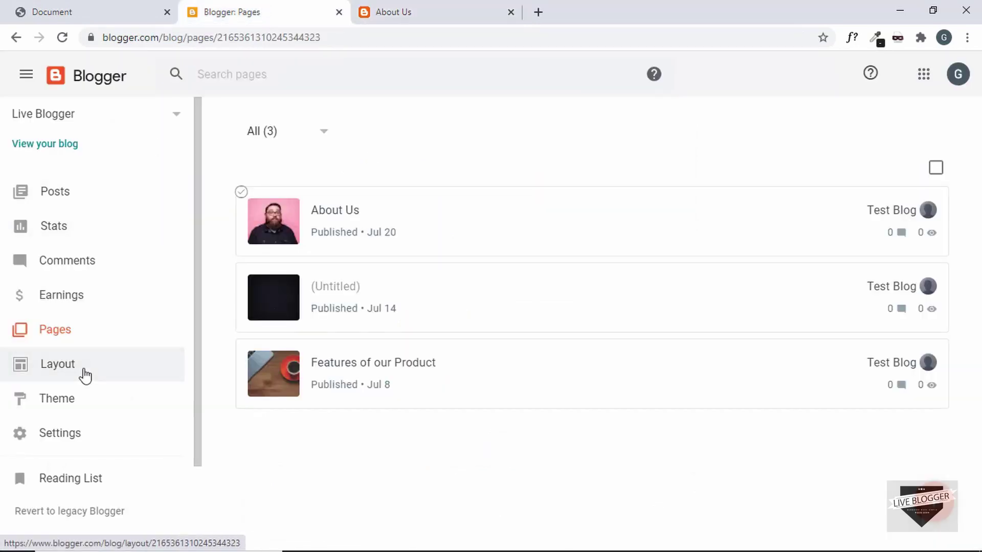
Open the theme's custom CSS editor via Theme > Customize > Advanced > Add CSS
left_click(71, 407)
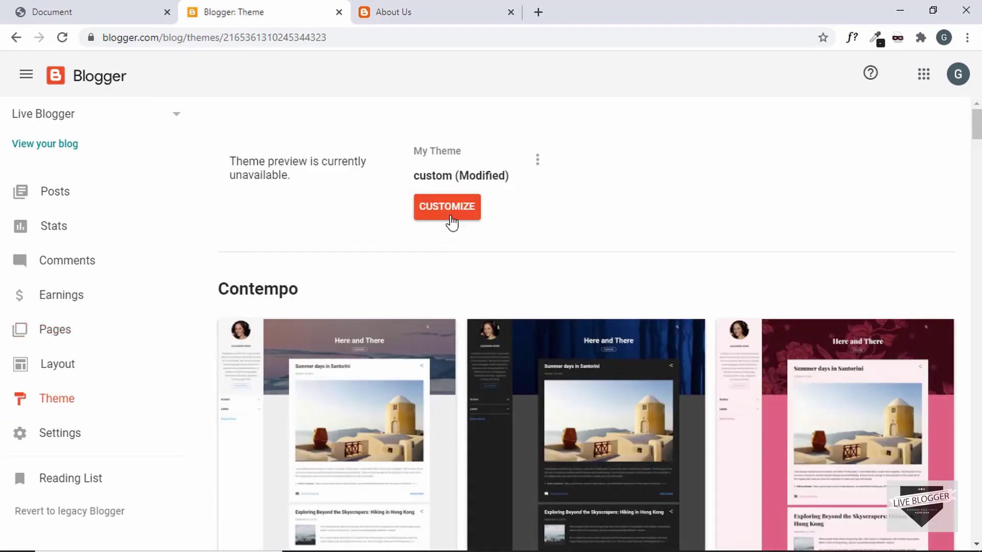
left_click(453, 217)
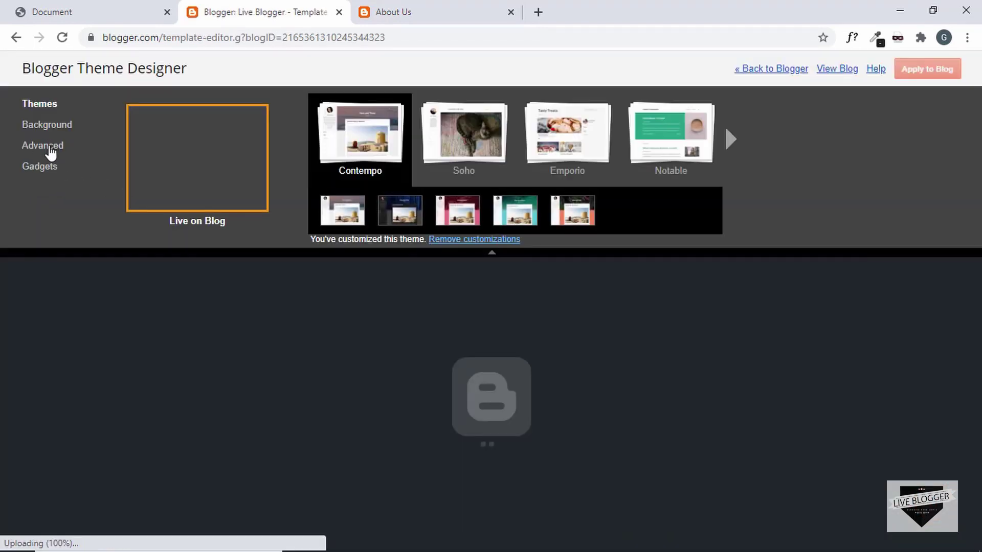
left_click(47, 147)
scroll(154, 215, "down", 3)
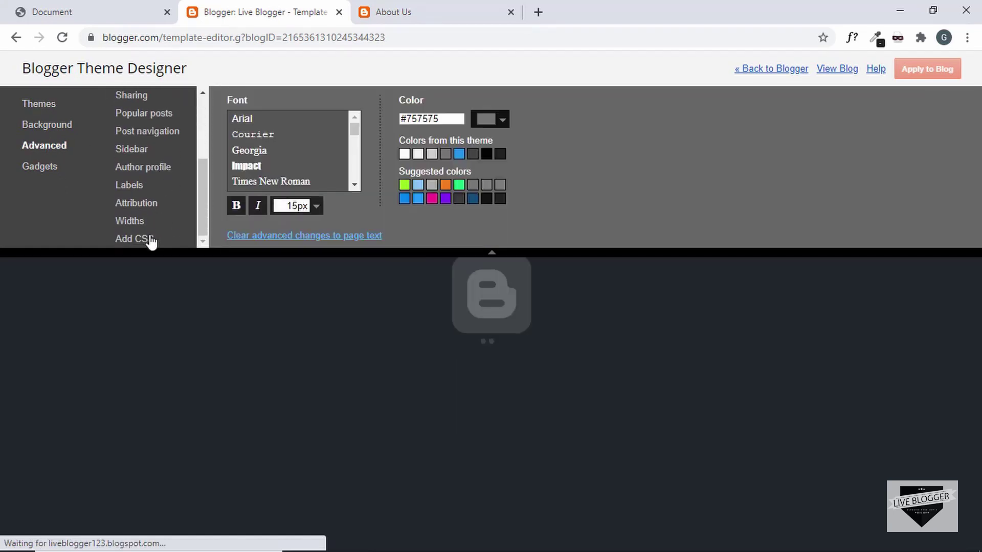
left_click(148, 240)
Add color: #000; to the .about-container p rule and apply it to the blog
left_click(308, 182)
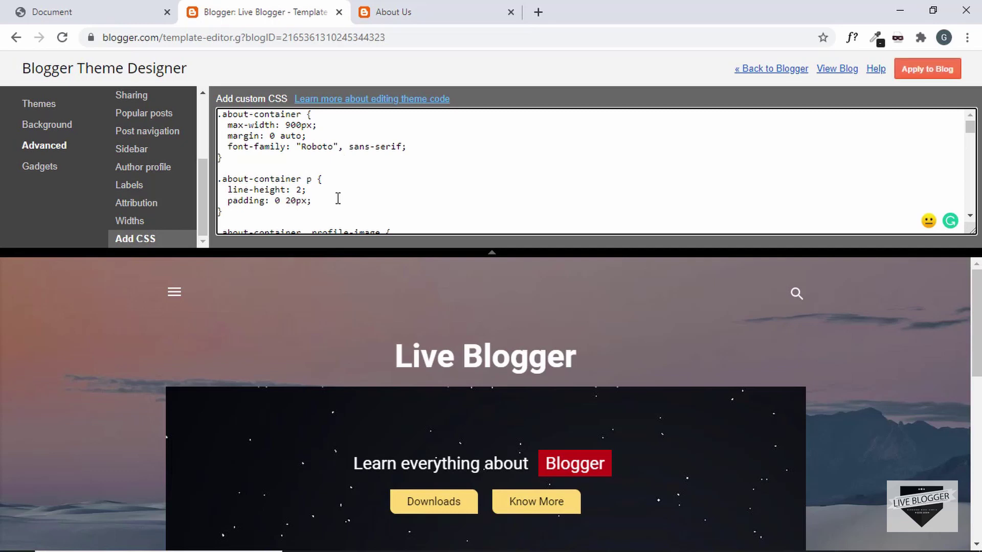
key("Return")
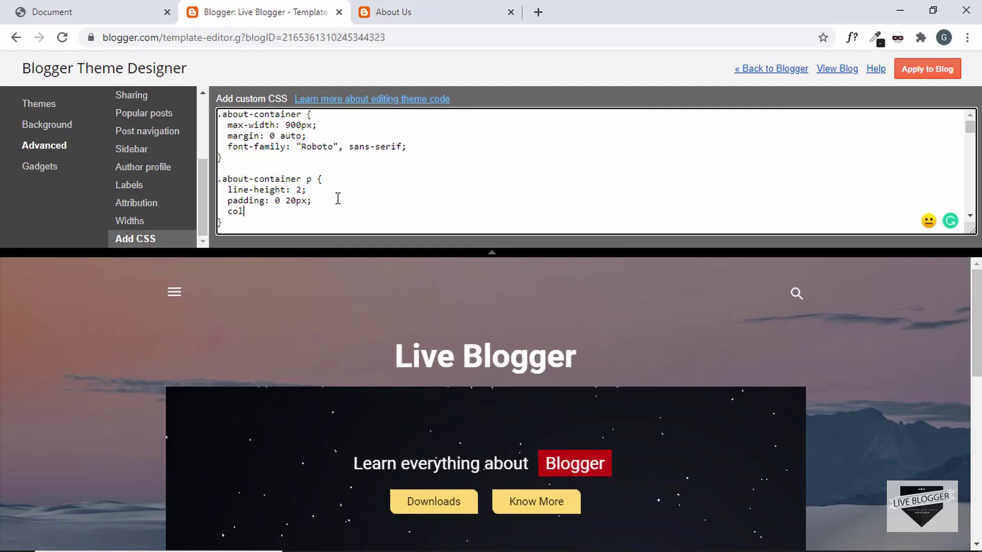
type("color: #000;")
left_click(928, 70)
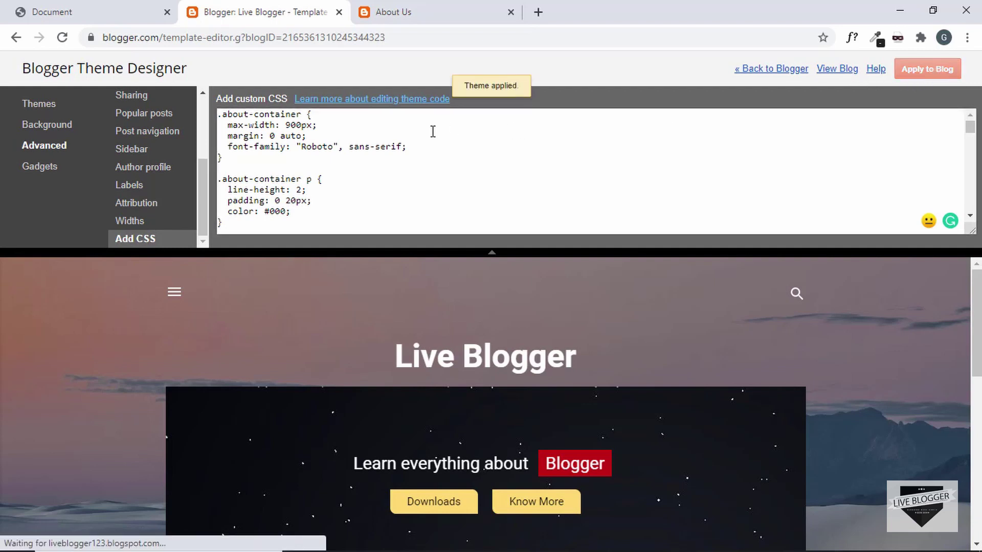
Scroll the published About Us page to check the paragraph text colour, then return to the CSS editor
left_click(409, 11)
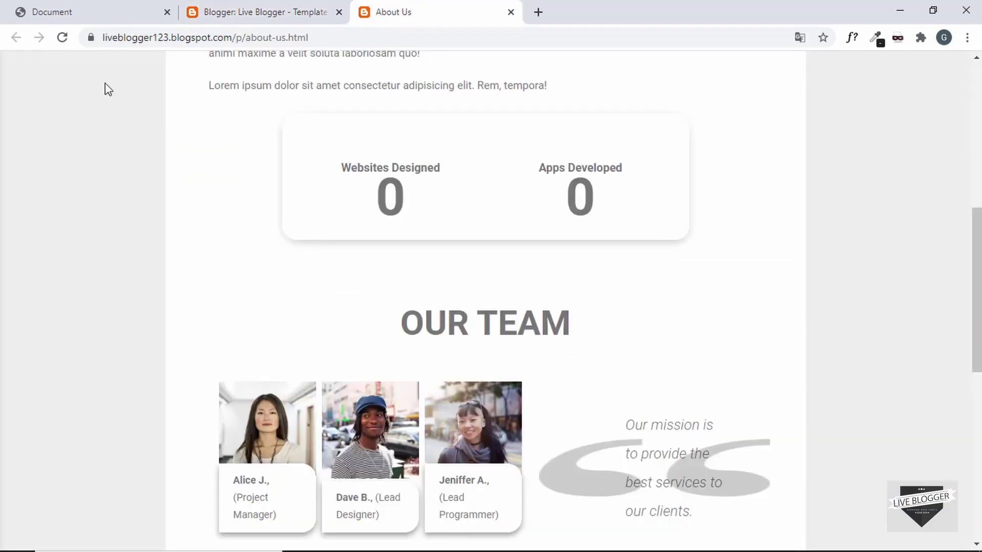
scroll(504, 215, "up", 6)
scroll(504, 217, "down", 3)
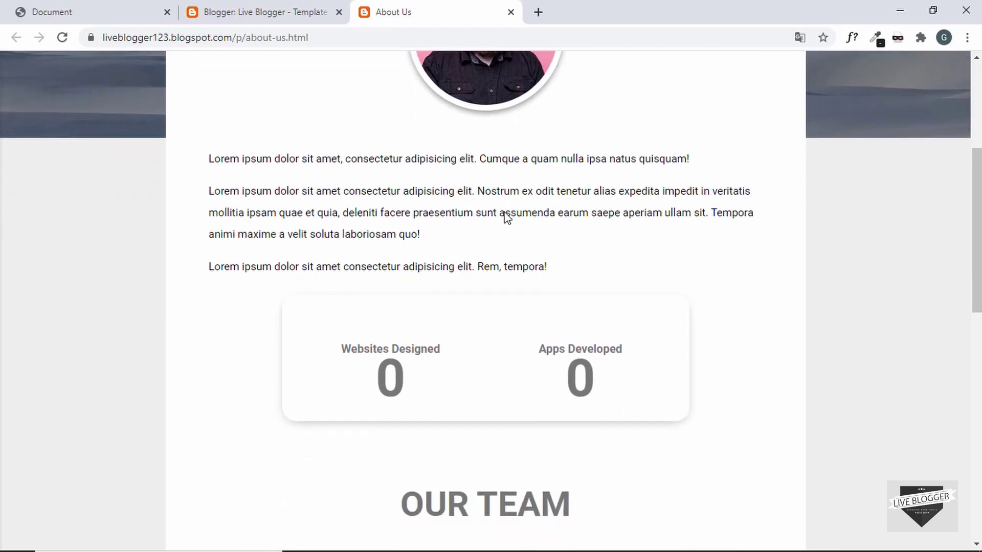
scroll(482, 237, "down", 1)
scroll(279, 272, "up", 2)
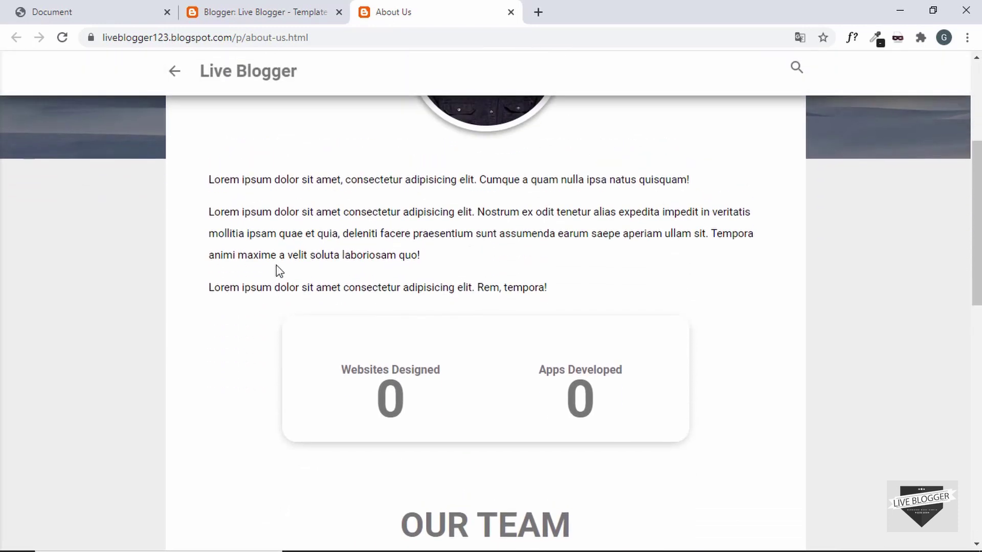
scroll(566, 301, "down", 3)
scroll(568, 302, "up", 2)
scroll(456, 204, "up", 1)
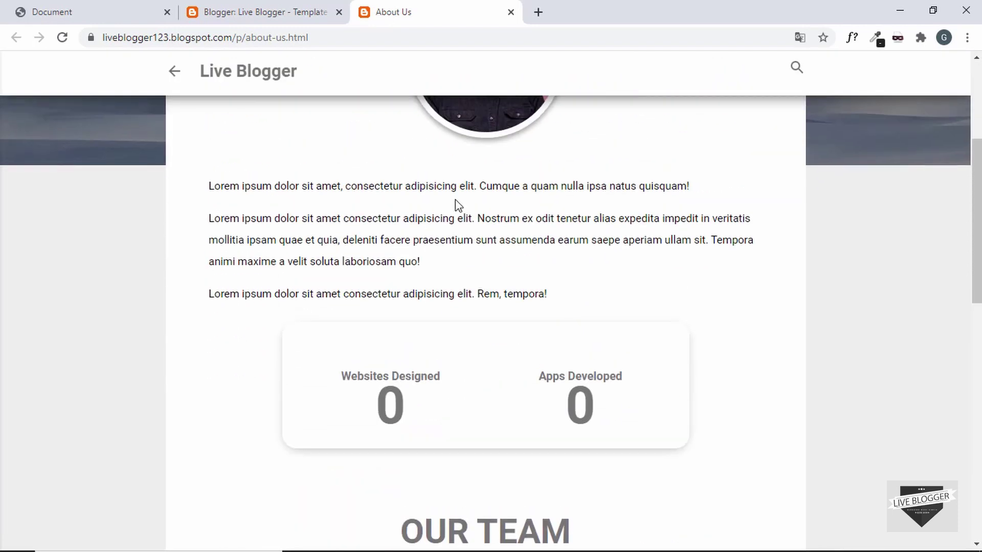
left_click(281, 8)
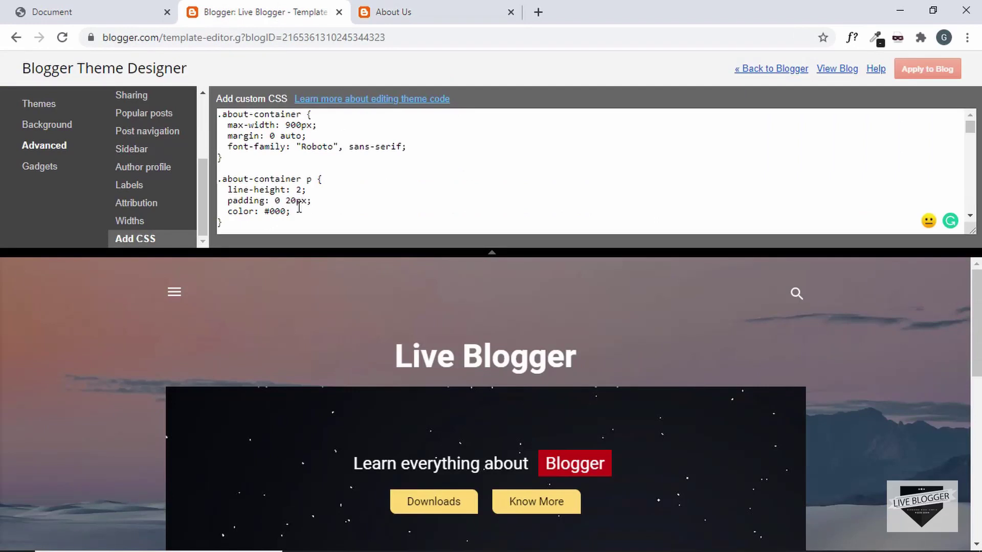
Move color: #000; from .about-container p under font-family in .about-container and apply it
left_click_drag(299, 209, 232, 213)
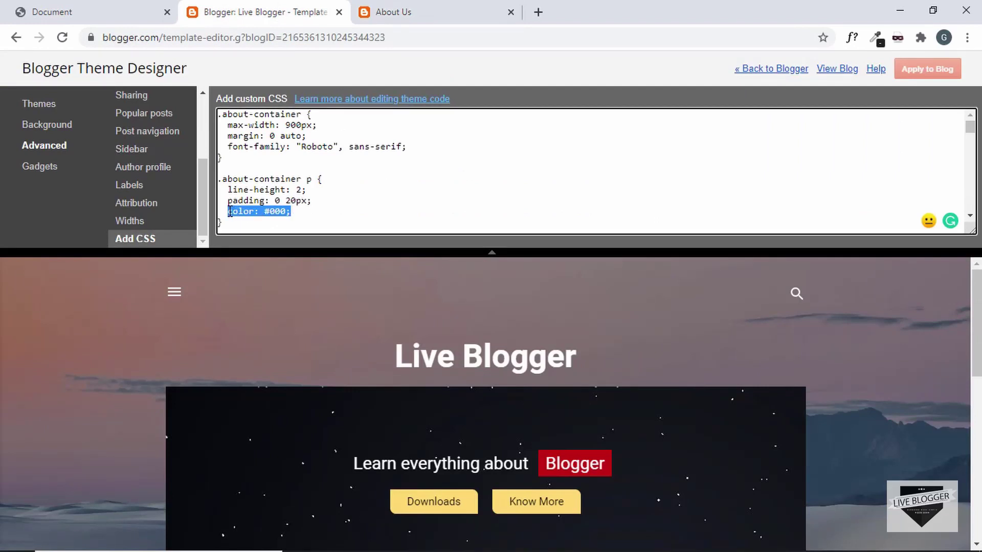
key("BackSpace")
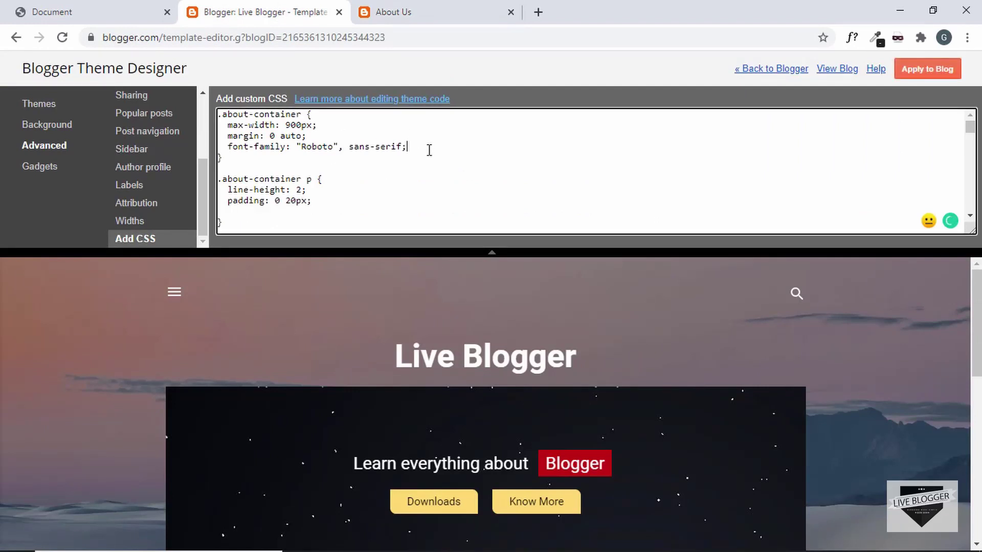
key("Return")
type("color: #000;")
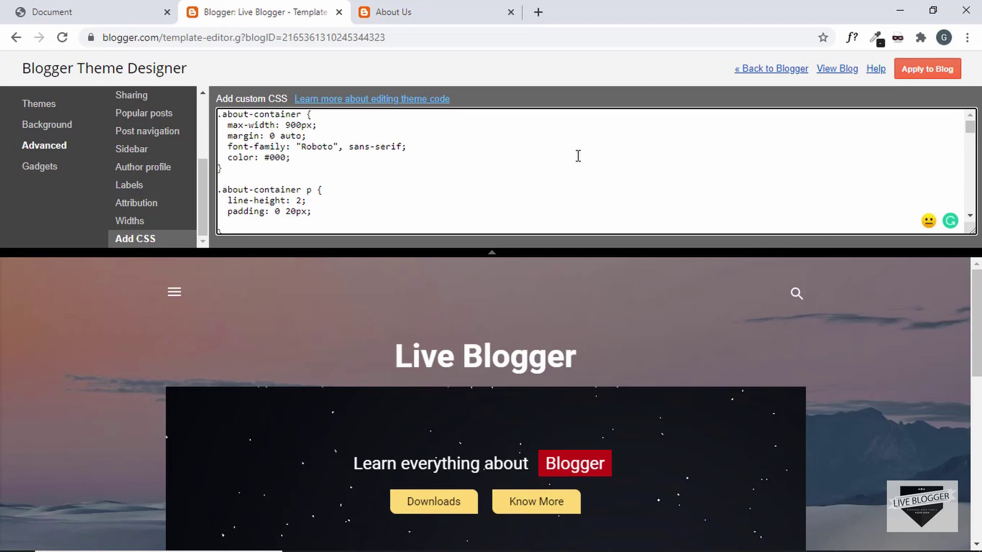
left_click(931, 72)
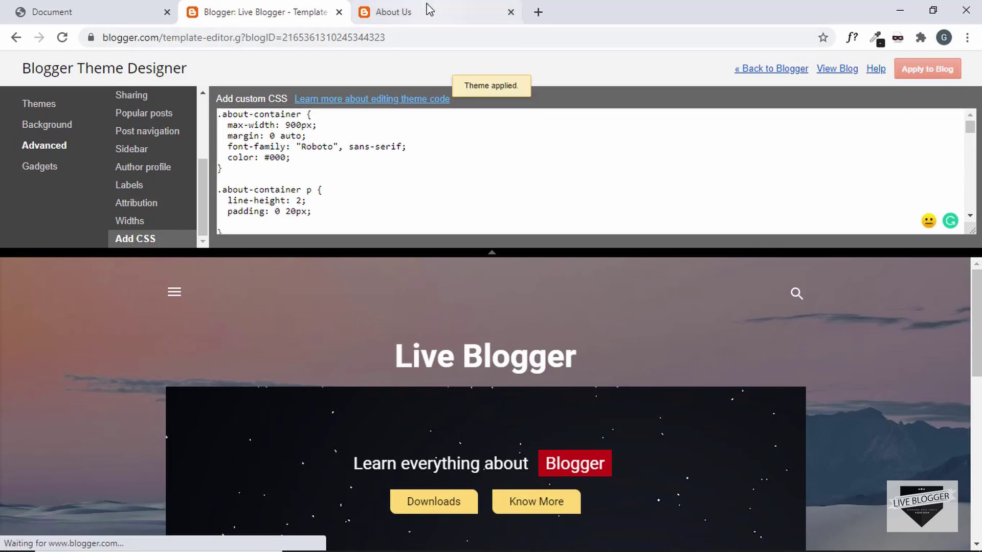
left_click(429, 9)
Reload About Us to confirm black counters and OUR TEAM heading, then return to the CSS
left_click(61, 37)
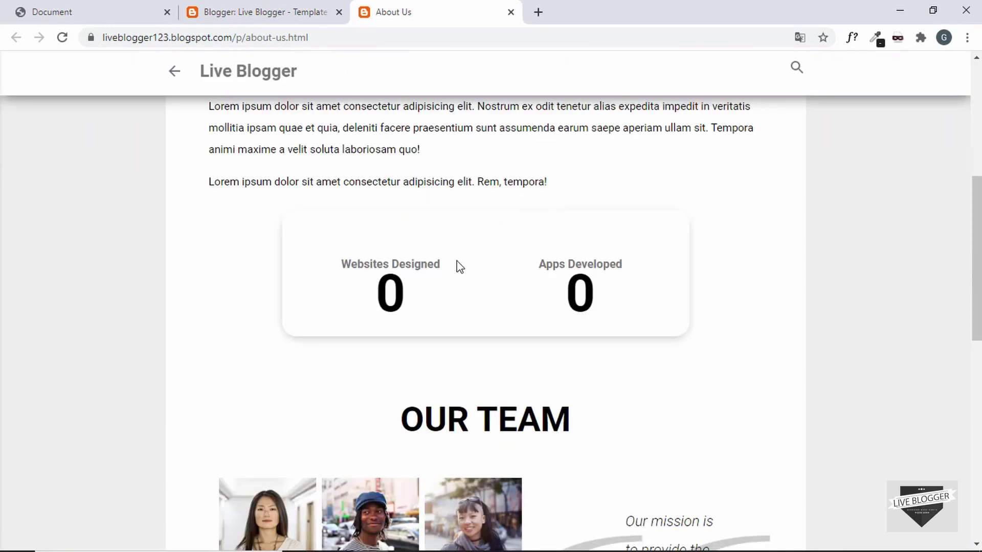
scroll(363, 256, "down", 1)
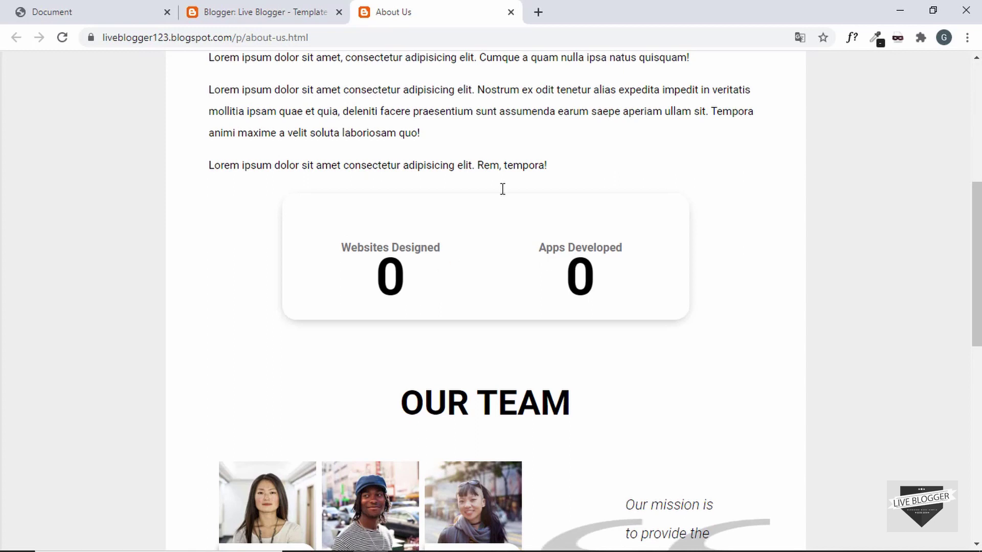
left_click(275, 6)
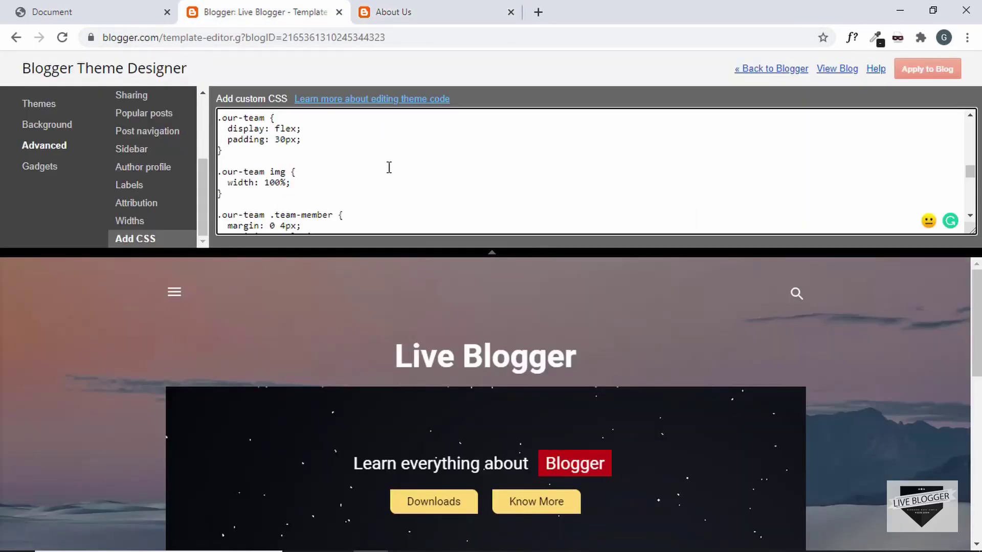
Start a new .about-container h3 rule with color: #000;
scroll(388, 167, "up", 15)
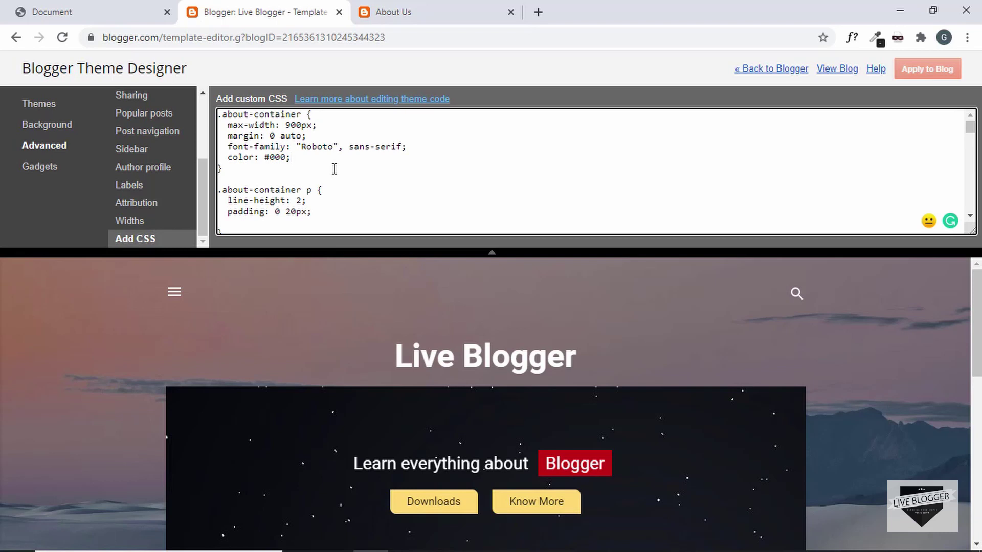
key("Return")
key("Return")
type(".ab")
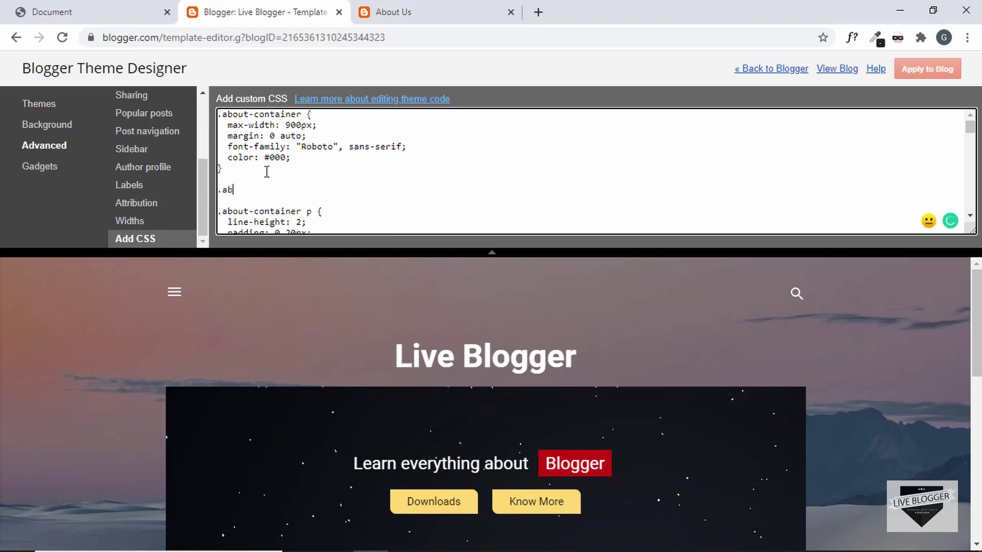
type("out-container h3 {")
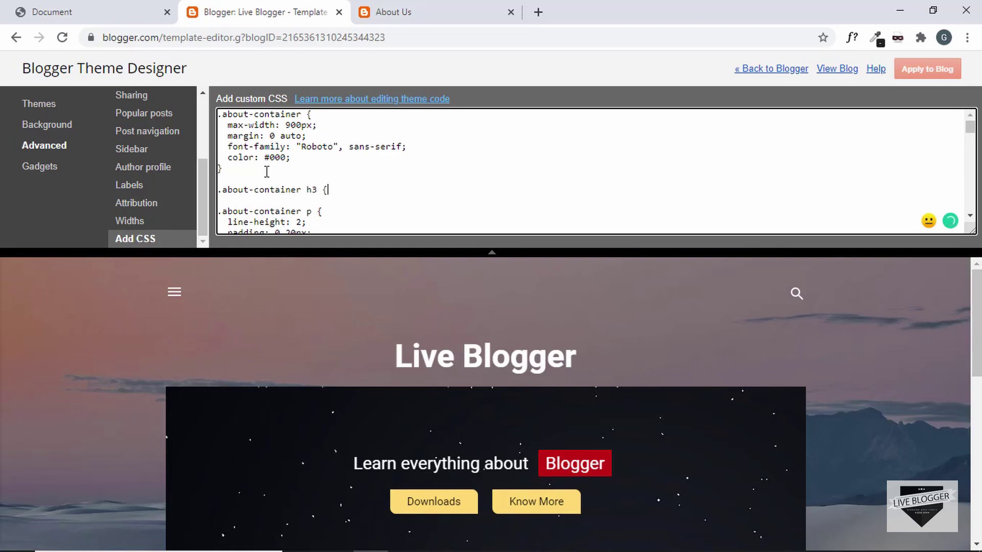
key("Return")
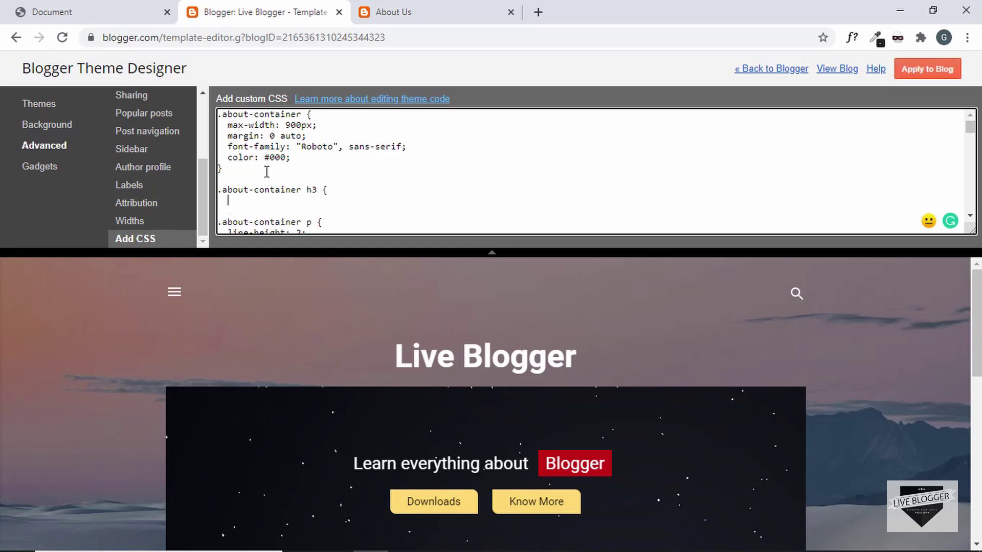
type("colr")
key("BackSpace")
type("or: #000;")
Add margin-bottom: 40px; to the h3 rule and apply the CSS to the blog
key("Return")
type("margin-bottom: 40px;")
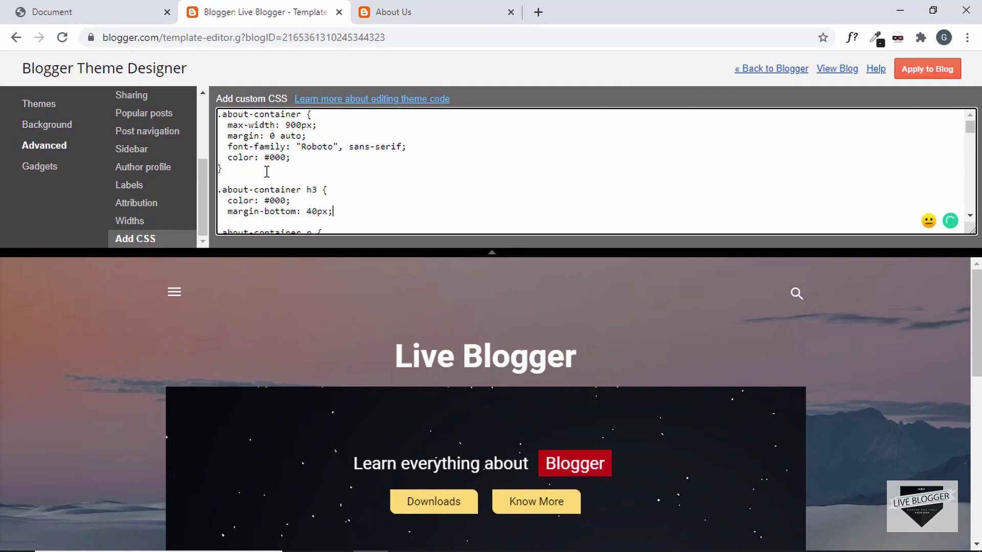
key("Return")
scroll(266, 172, "down", 1)
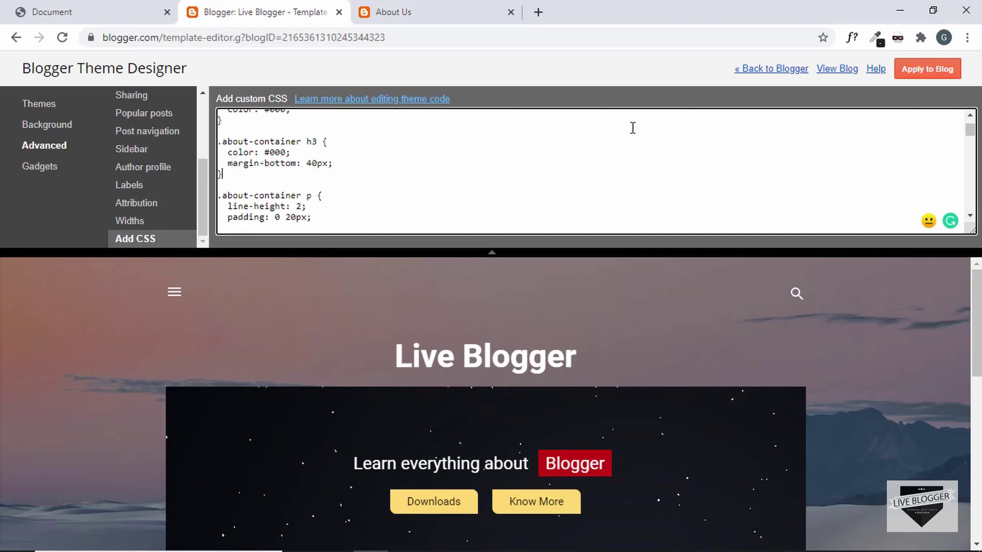
left_click(930, 69)
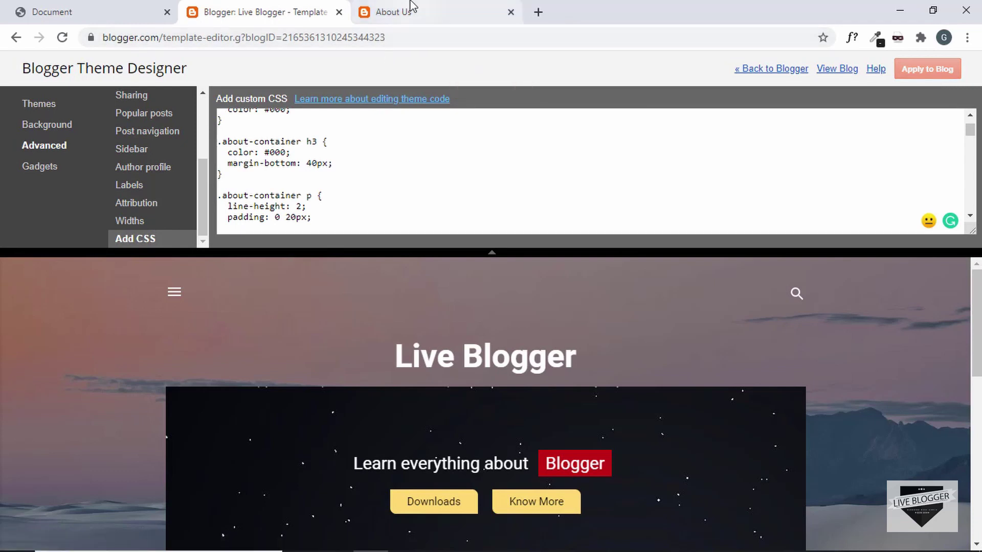
left_click(404, 11)
Reload About Us, scroll to the team cards, and right-click the third member's photo
left_click(62, 38)
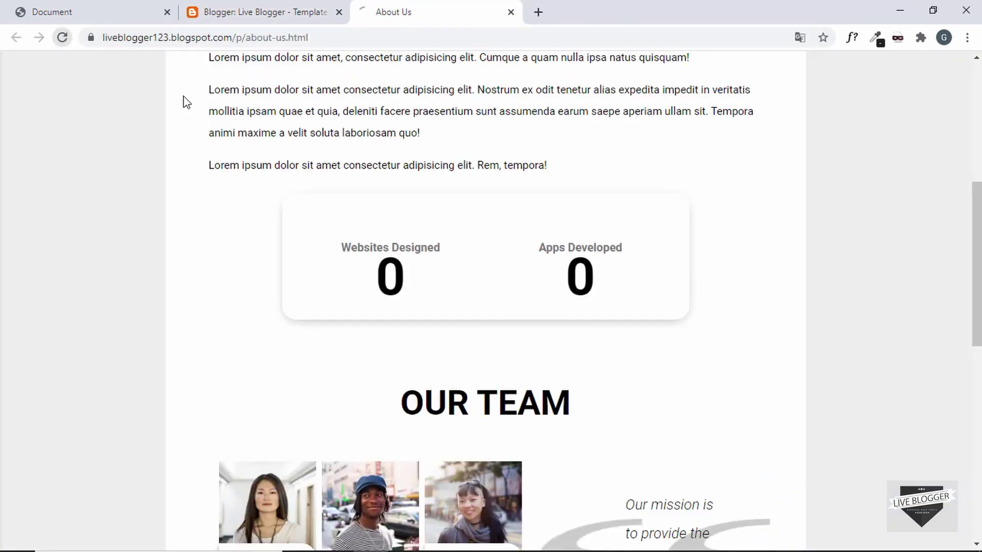
scroll(447, 417, "down", 4)
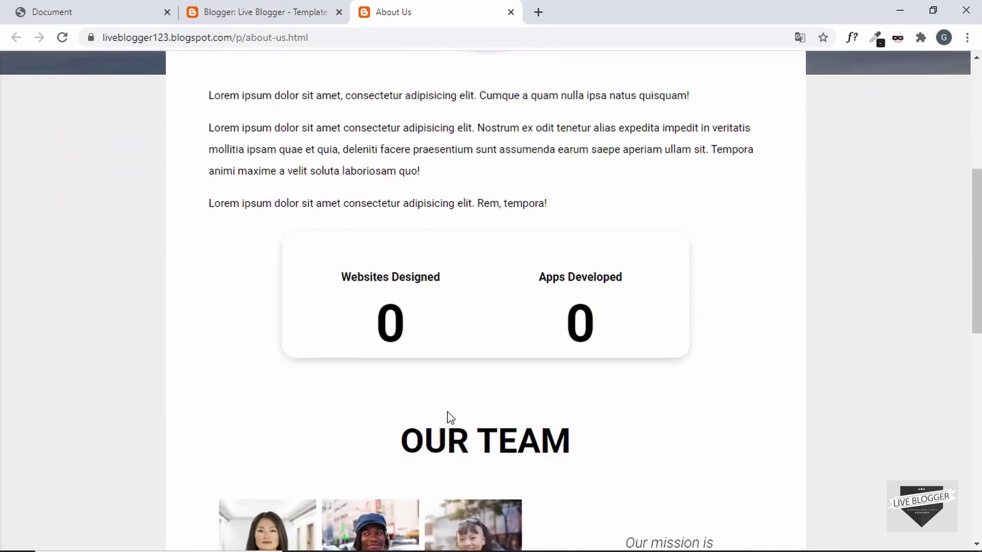
scroll(447, 416, "down", 4)
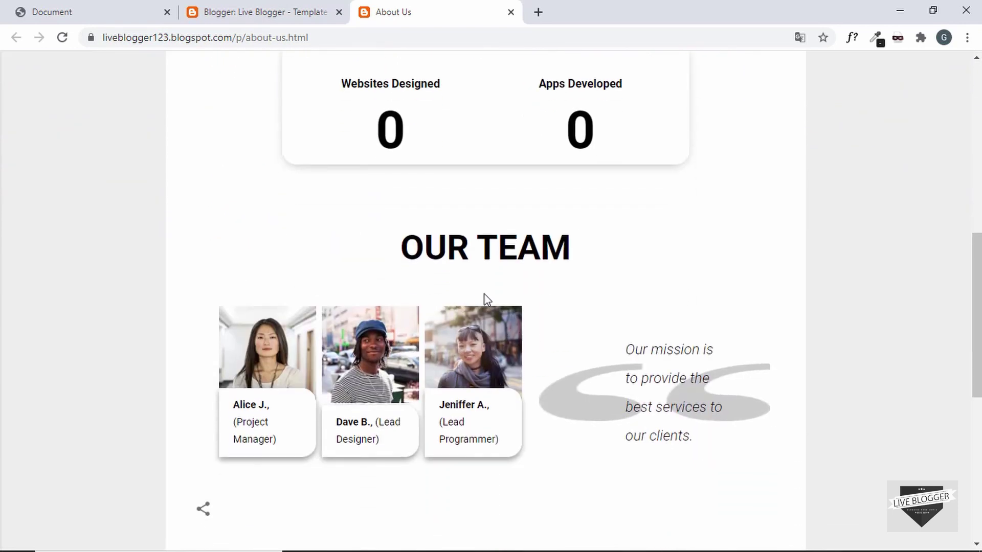
right_click(477, 336)
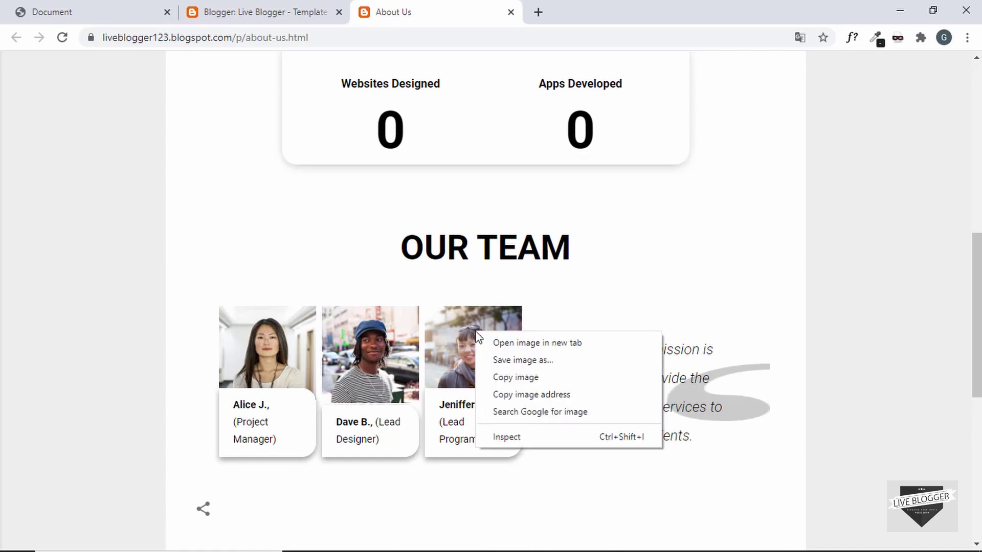
Inspect the photo and drag the our-mission div below the our-team container in DevTools
left_click(518, 438)
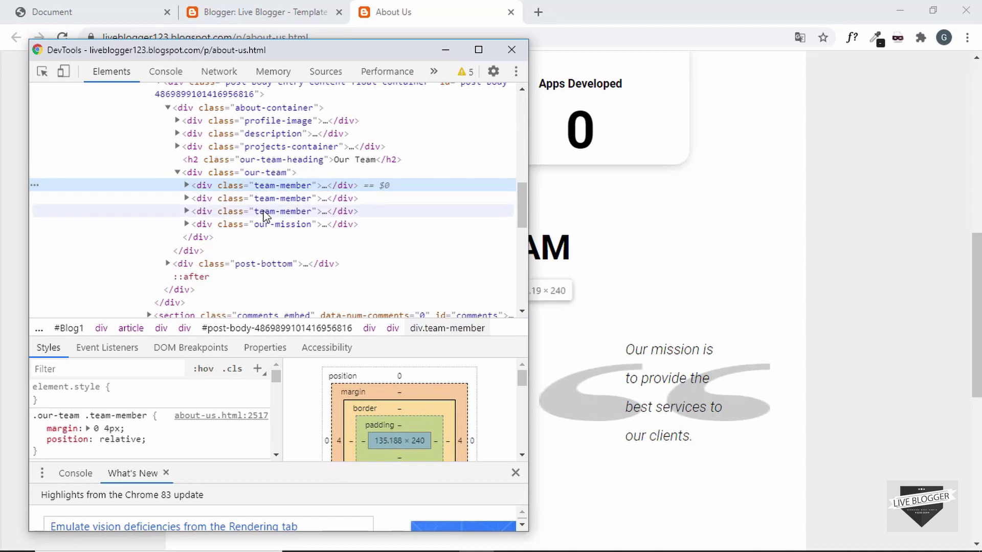
left_click(269, 211)
left_click(270, 199)
left_click(273, 225)
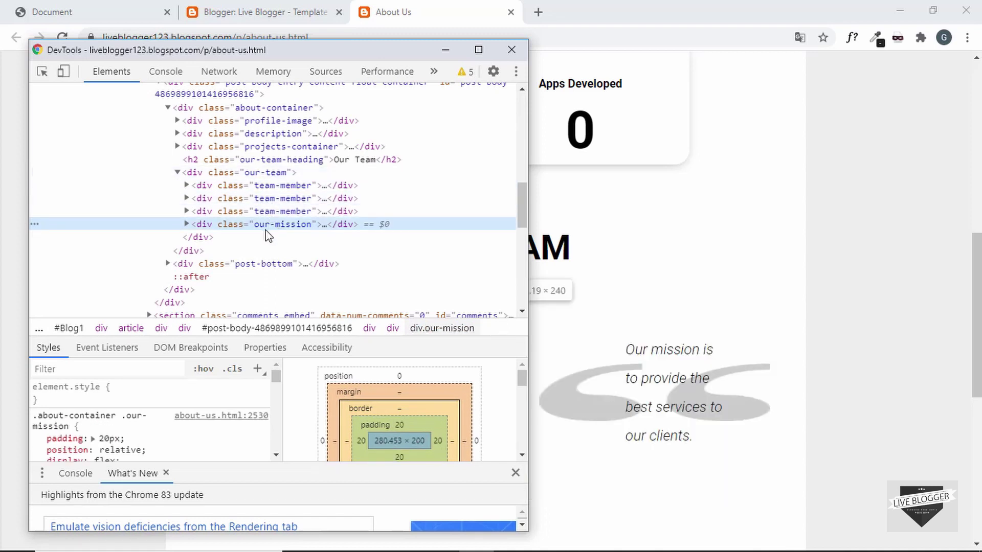
left_click_drag(264, 225, 248, 255)
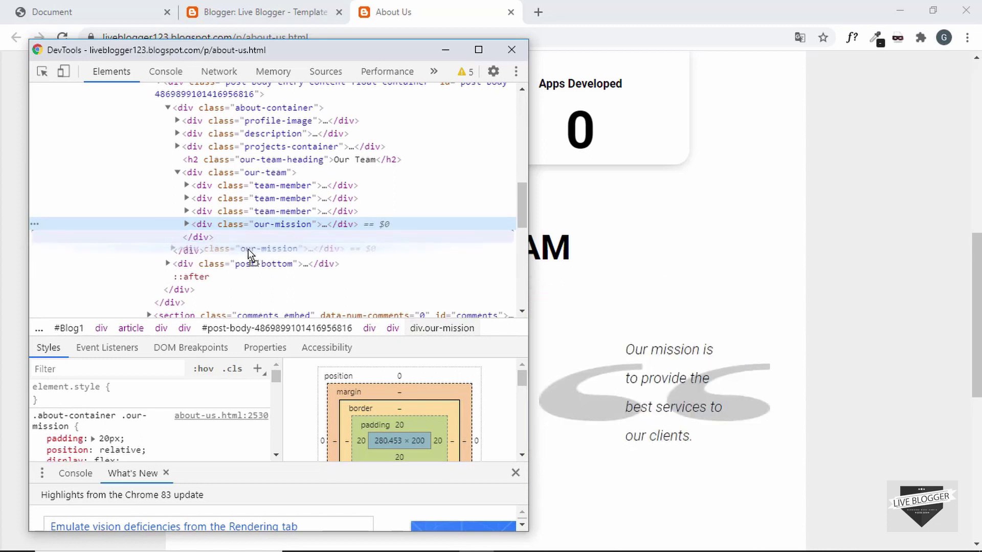
left_click(579, 48)
Open the About Us page from Blogger Pages in the HTML view
left_click(265, 8)
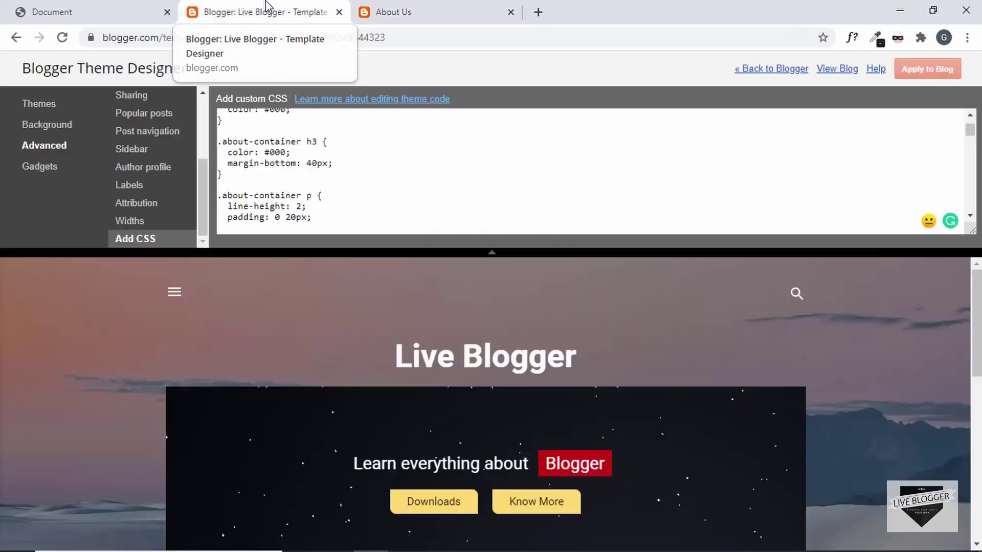
left_click(775, 71)
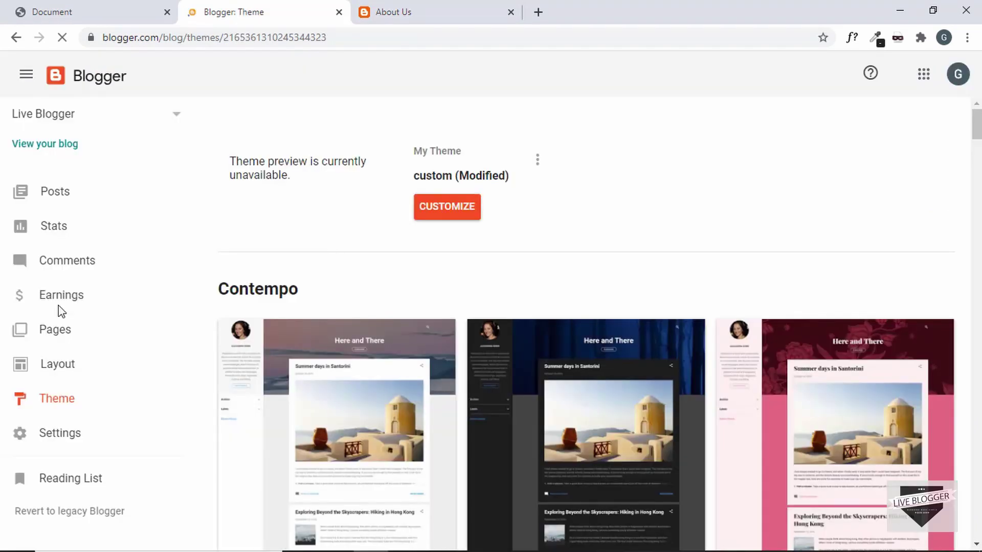
left_click(57, 335)
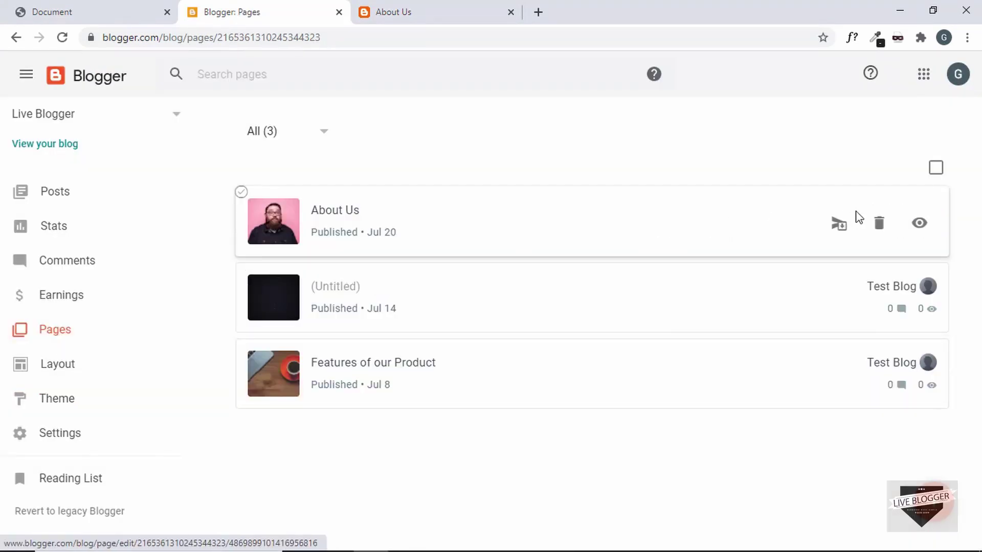
left_click(613, 226)
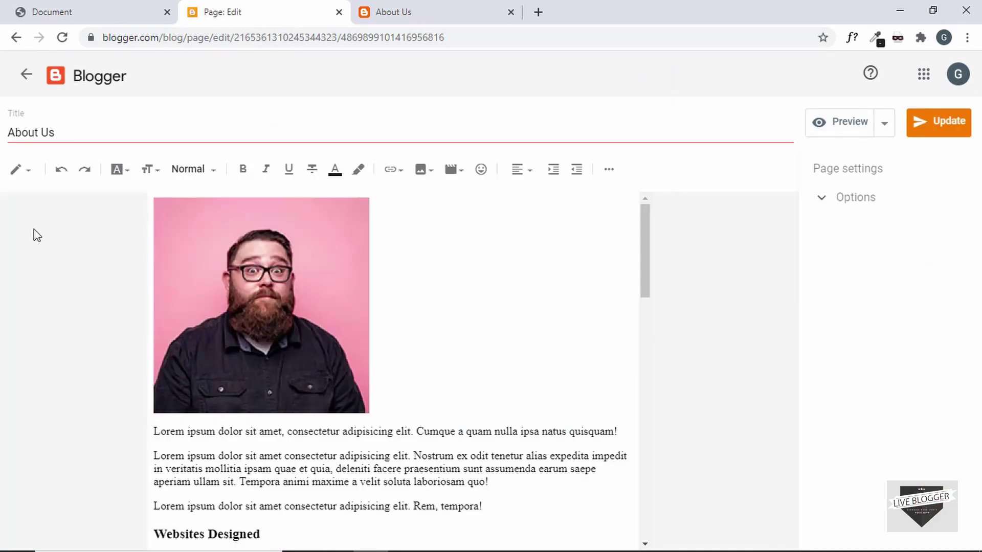
left_click(23, 172)
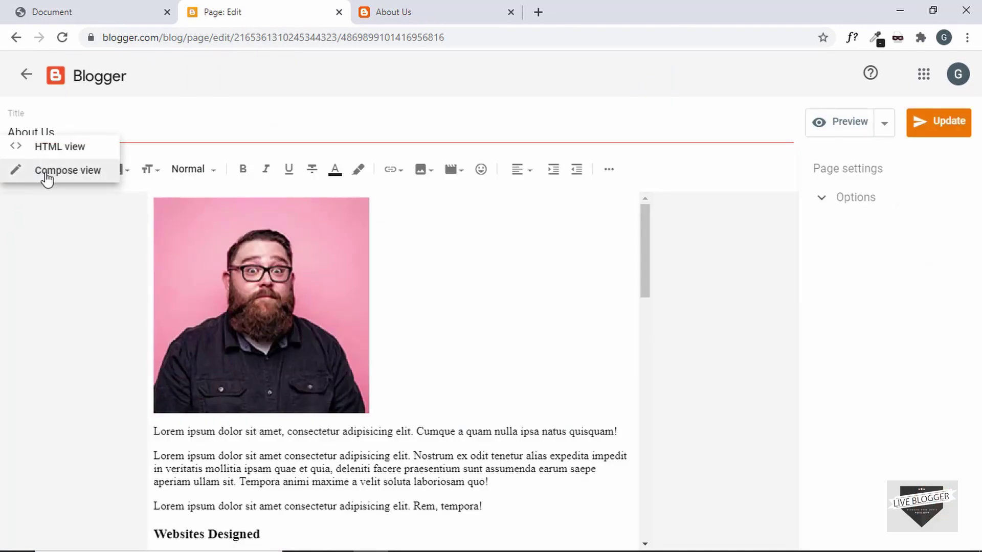
left_click(59, 149)
Add an indented </div> after line 56 to close the our-team container
scroll(441, 319, "down", 8)
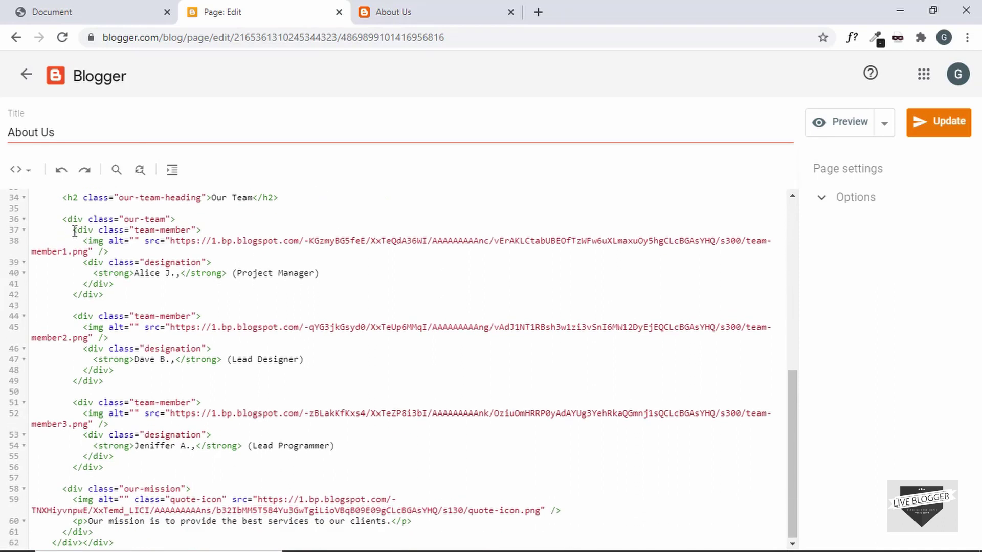
left_click_drag(66, 222, 174, 221)
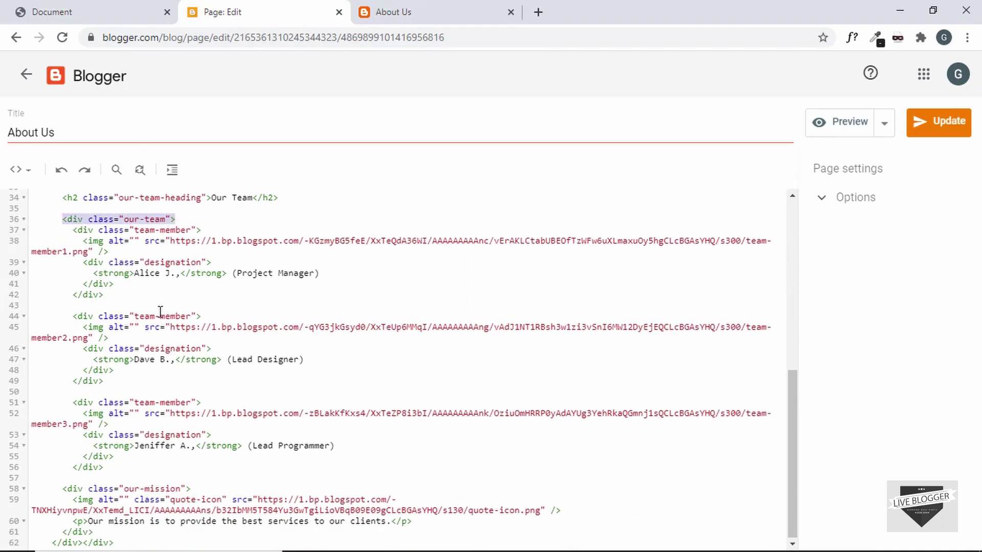
left_click(115, 468)
key("Return")
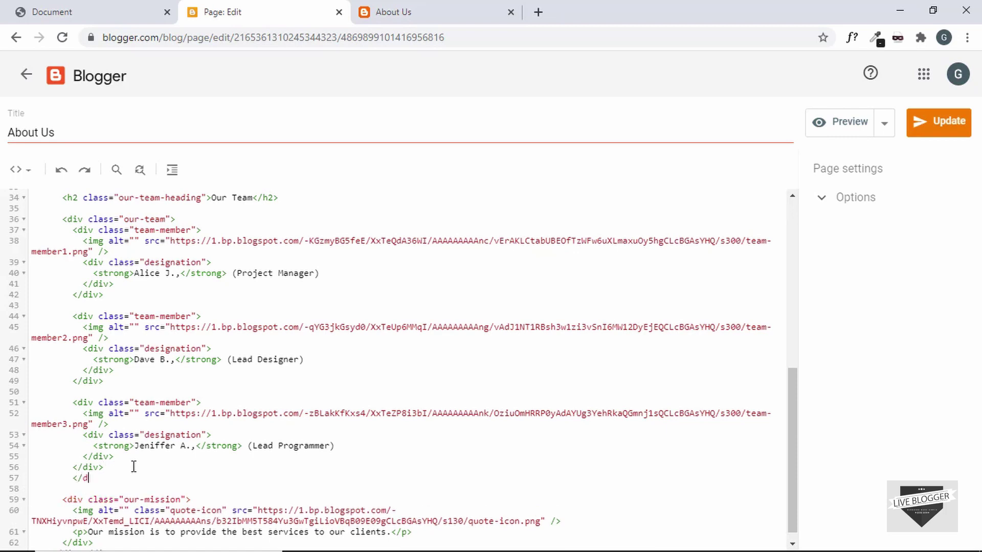
type("</div>")
key("Home")
key("Tab")
key("Tab")
Delete the surplus closing </div> on the last line
scroll(119, 482, "down", 1)
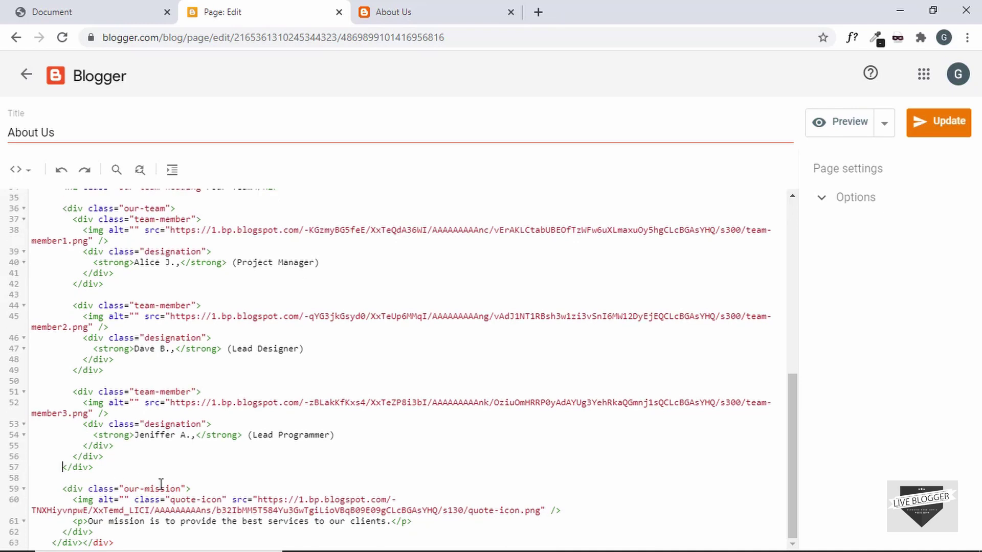
left_click(133, 530)
left_click(130, 540)
key("BackSpace")
key("BackSpace")
key("BackSpace")
key("BackSpace")
scroll(388, 445, "up", 8)
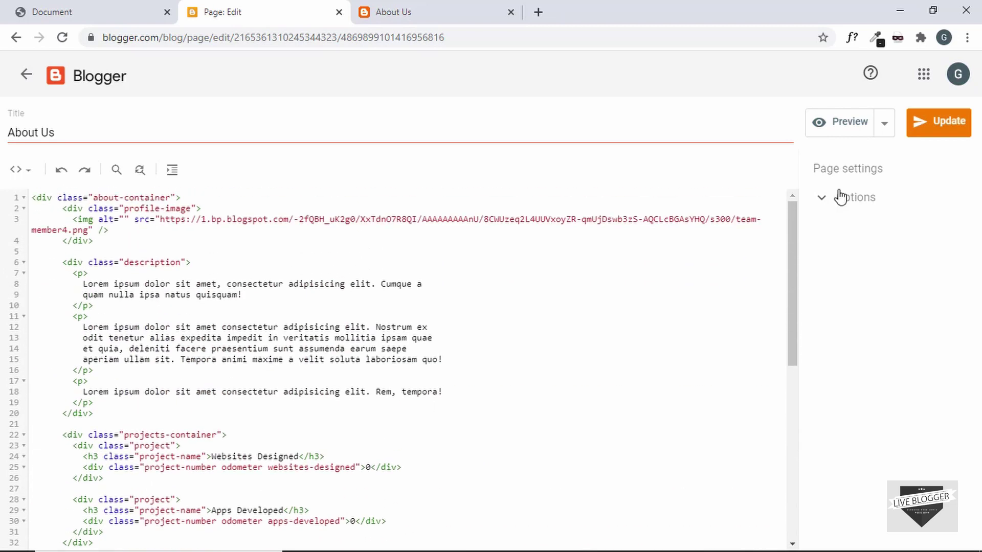
Save the About Us page and reload the live page to check its layout
left_click(936, 128)
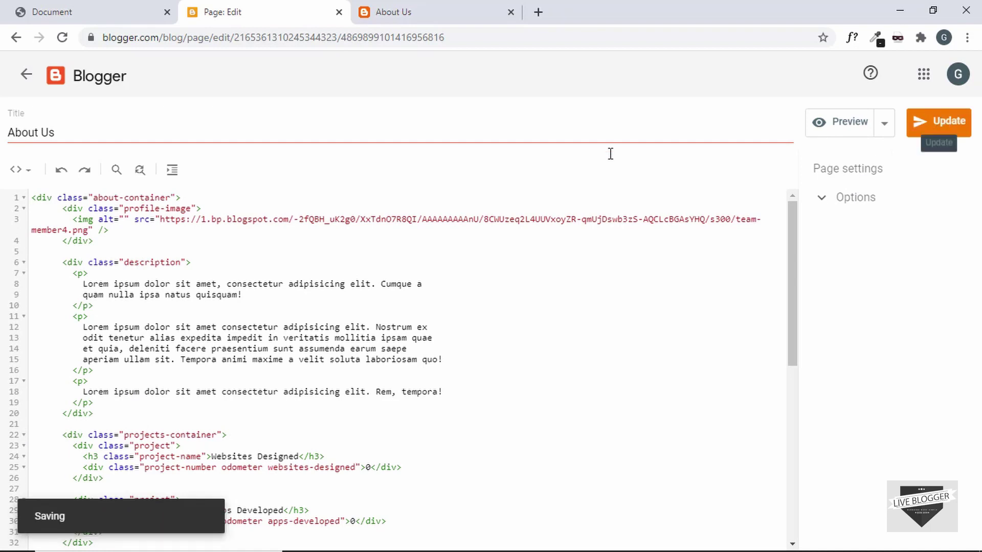
left_click(393, 7)
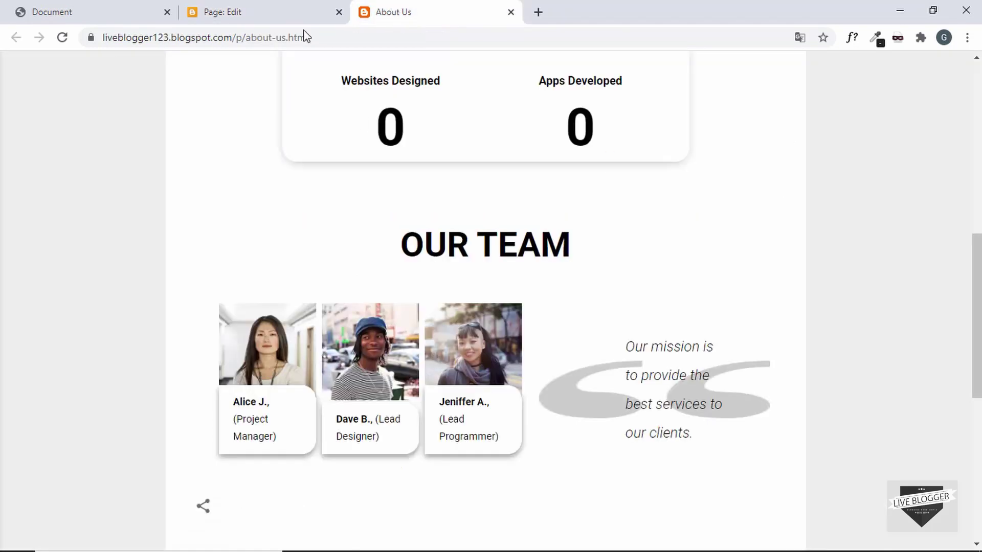
left_click(62, 38)
scroll(871, 210, "down", 10)
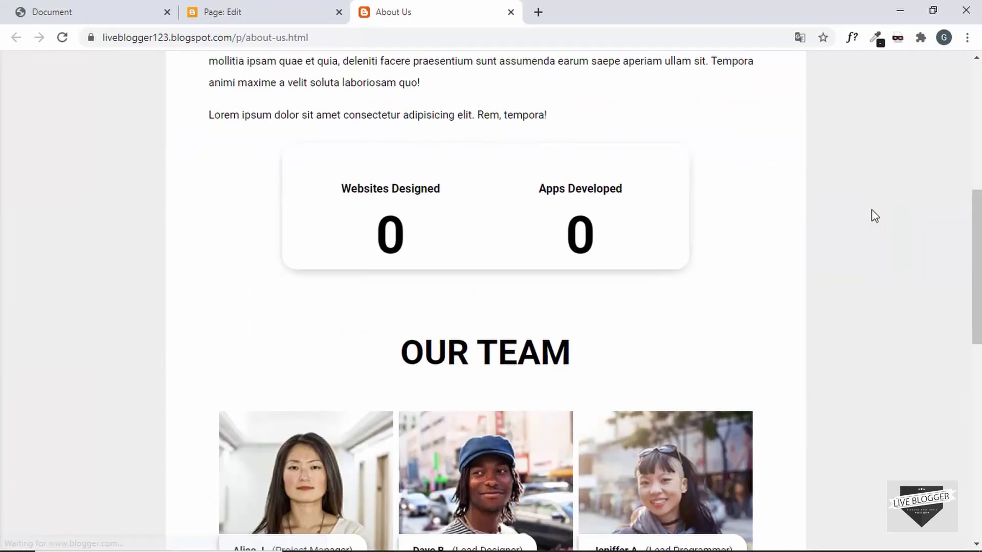
scroll(872, 210, "down", 2)
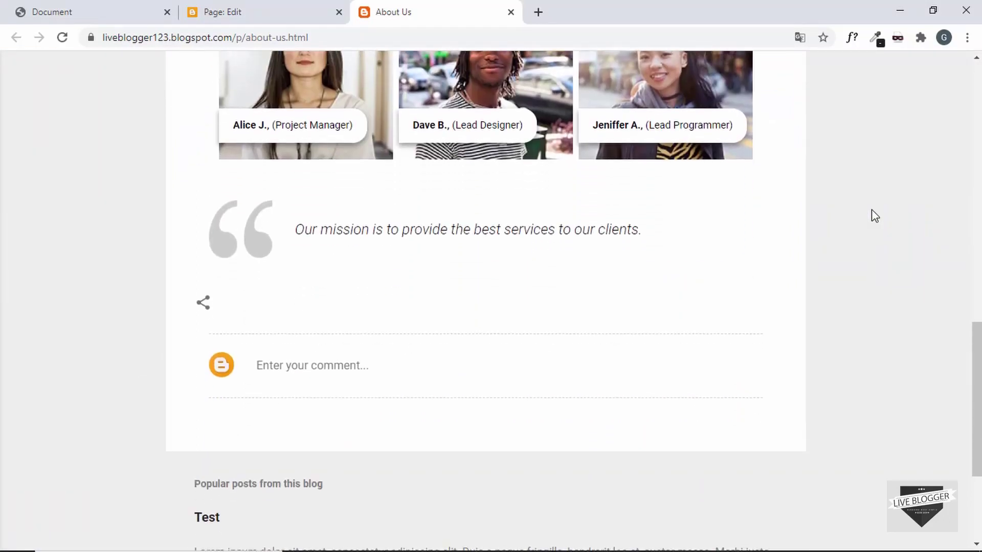
scroll(871, 210, "up", 3)
scroll(871, 211, "up", 8)
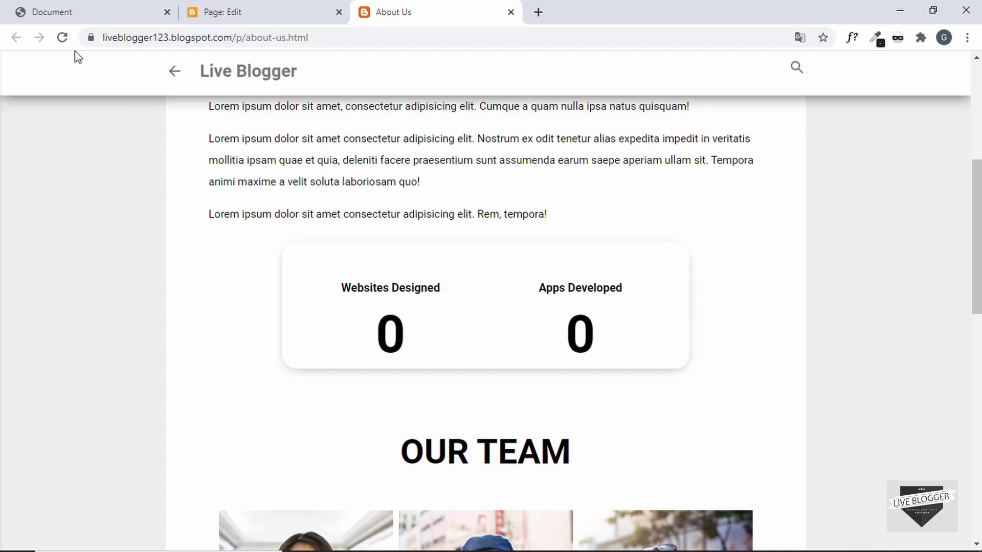
Reload the live page again, confirm both counters remain at 0, and return to VS Code
left_click(62, 38)
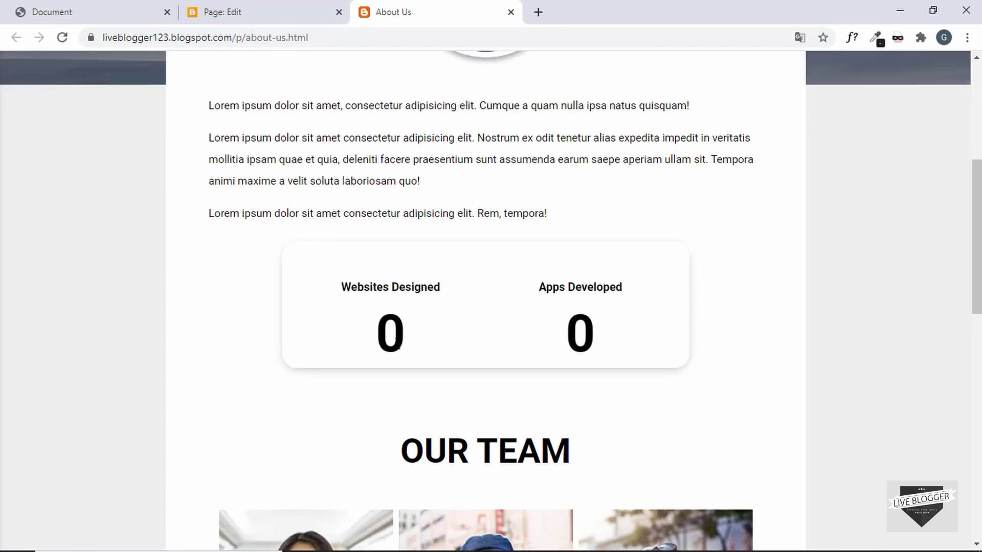
left_click(84, 9)
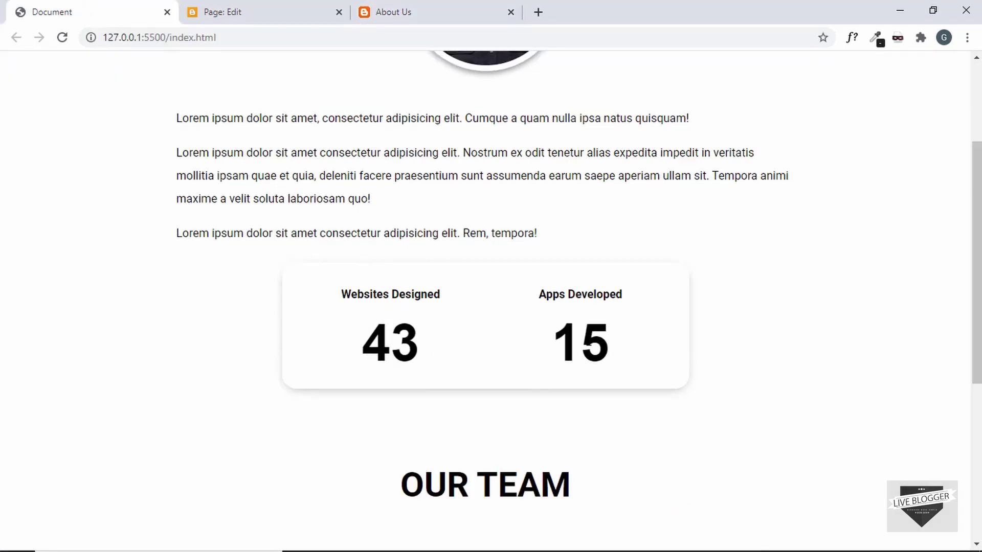
left_click(439, 11)
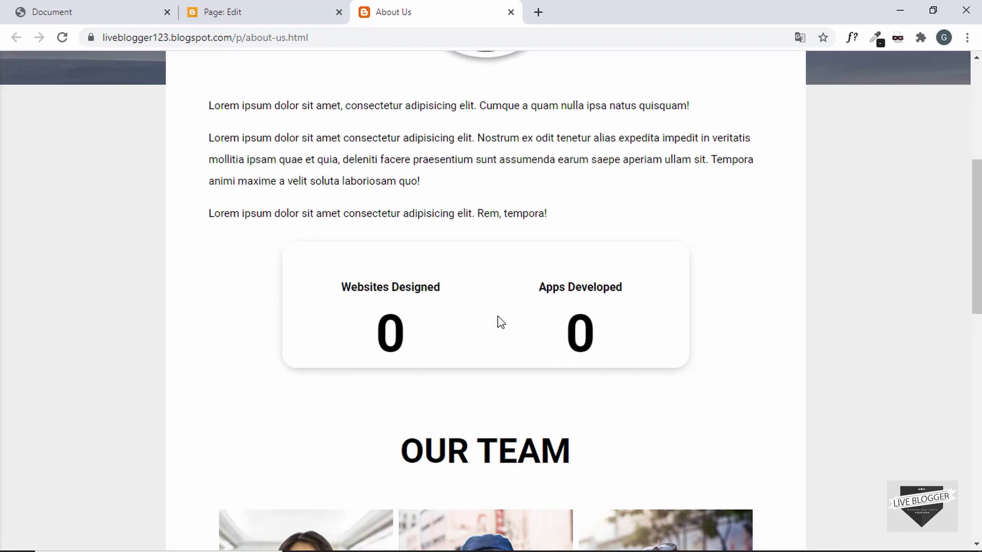
key("alt+Tab")
Copy the odometer theme stylesheet <link> from the head of index.html
left_click(351, 260)
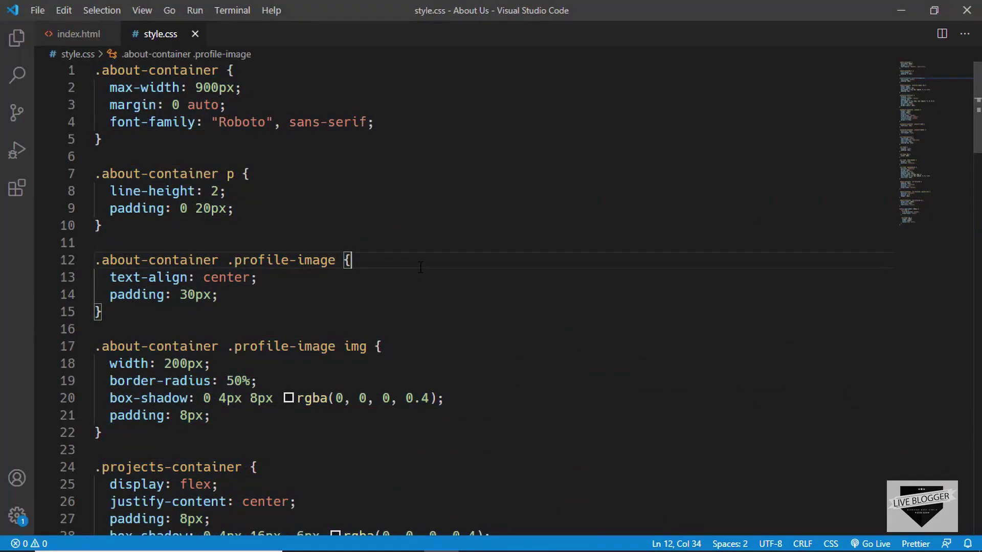
left_click(77, 35)
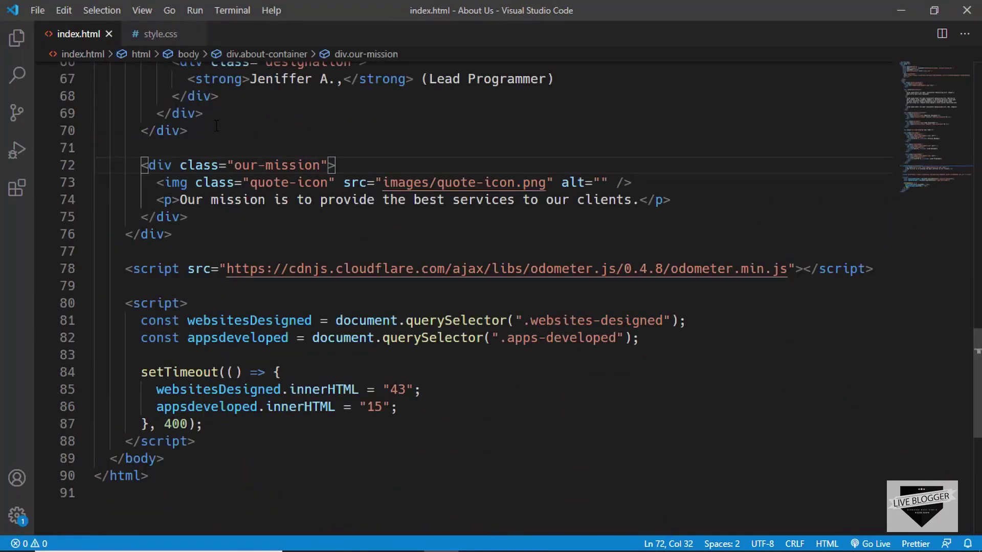
scroll(213, 127, "down", 3)
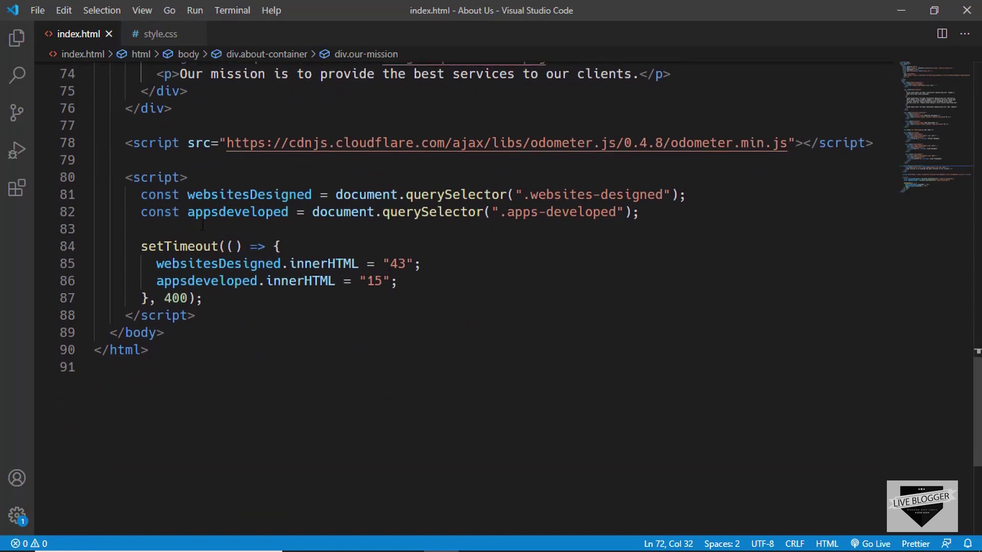
left_click_drag(128, 183, 215, 310)
left_click(282, 210)
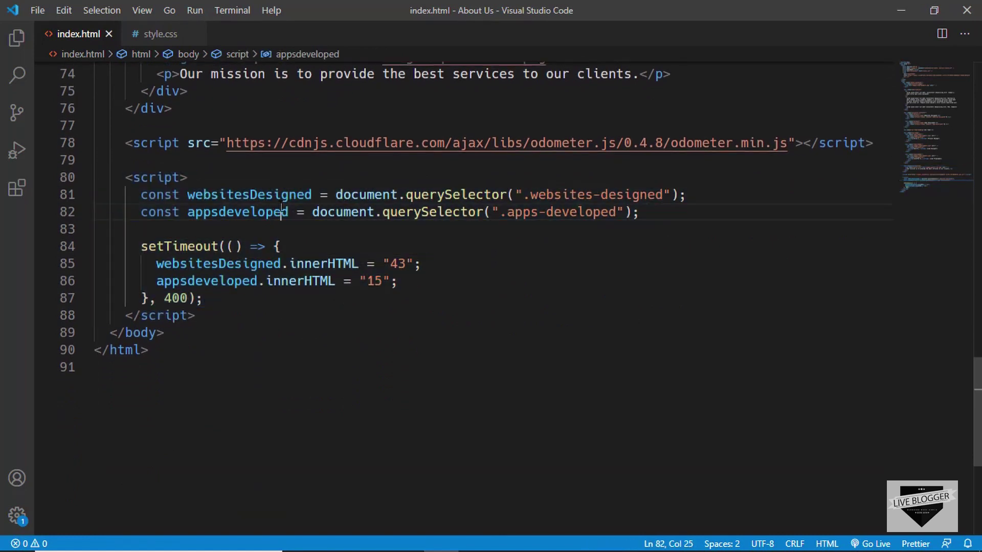
left_click_drag(127, 149, 357, 163)
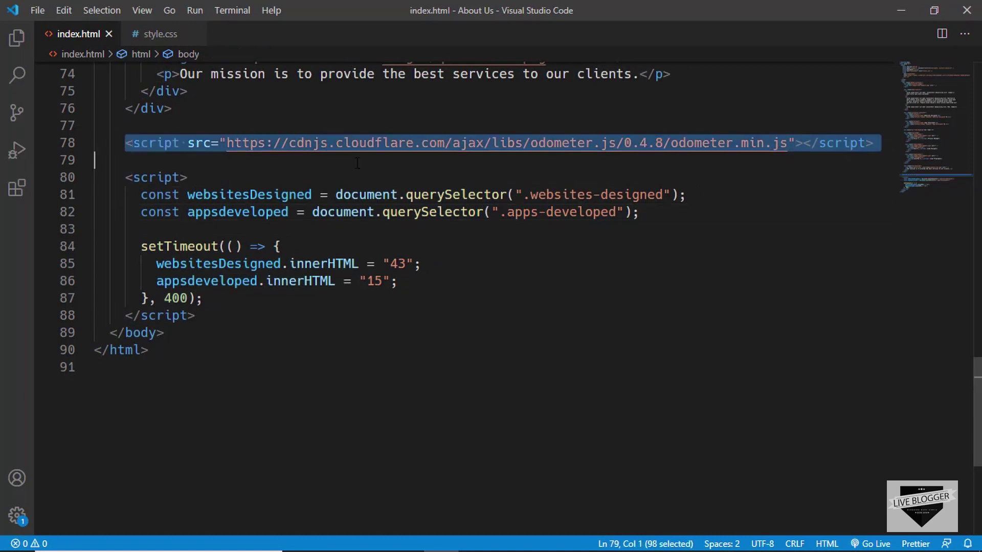
scroll(357, 163, "up", 15)
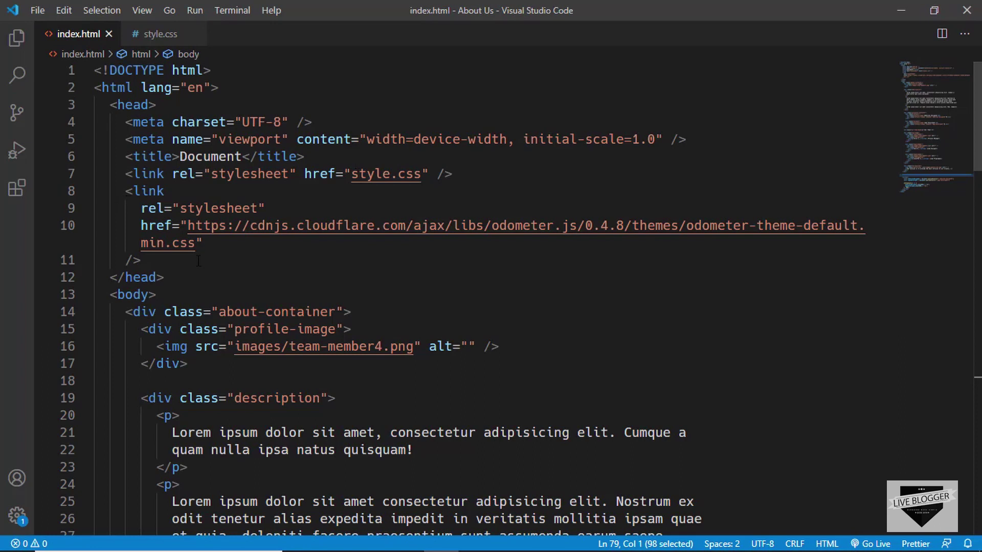
scroll(199, 261, "down", 18)
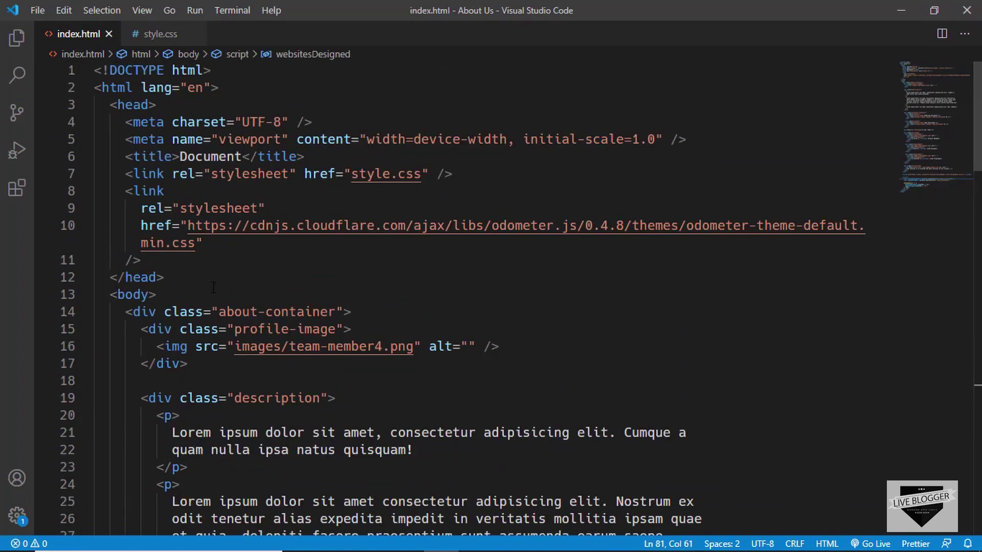
left_click_drag(128, 193, 162, 261)
key("ctrl+c")
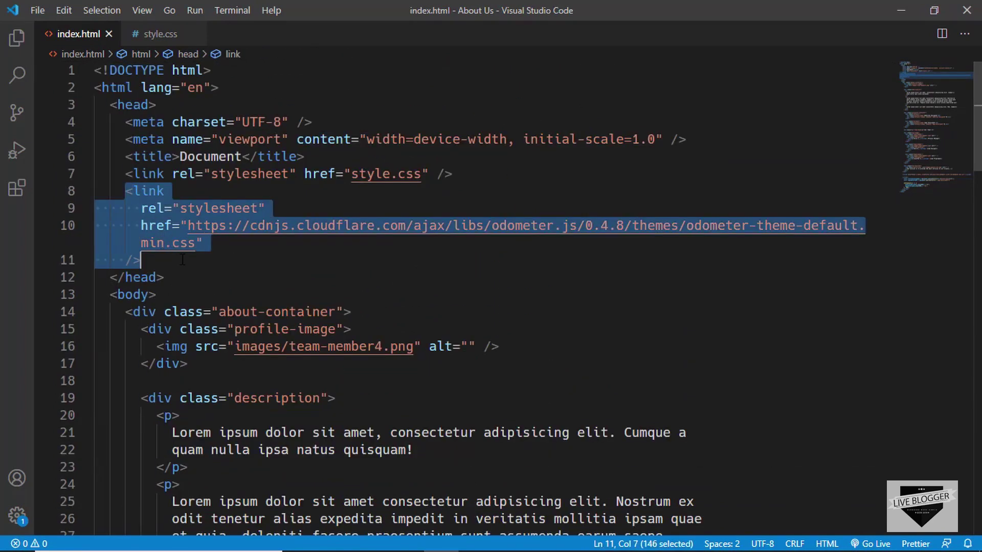
key("alt+Tab")
Open the blog theme's HTML editor via Theme's options menu and Edit HTML
left_click(248, 7)
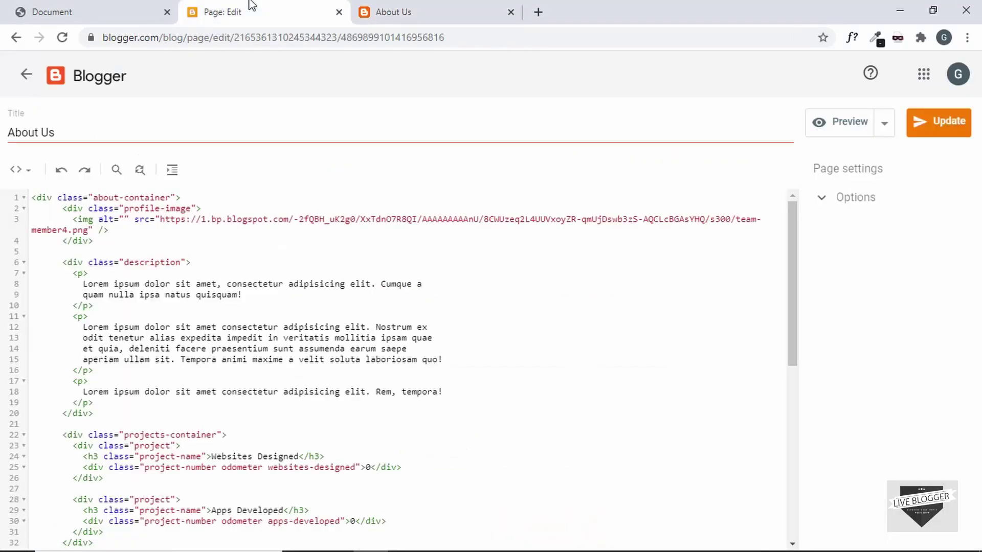
left_click(26, 75)
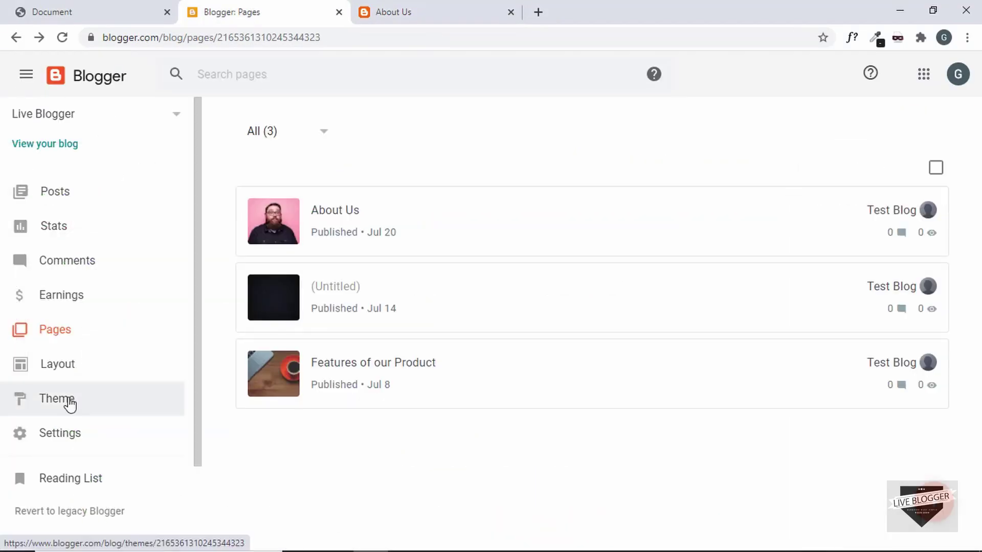
left_click(66, 404)
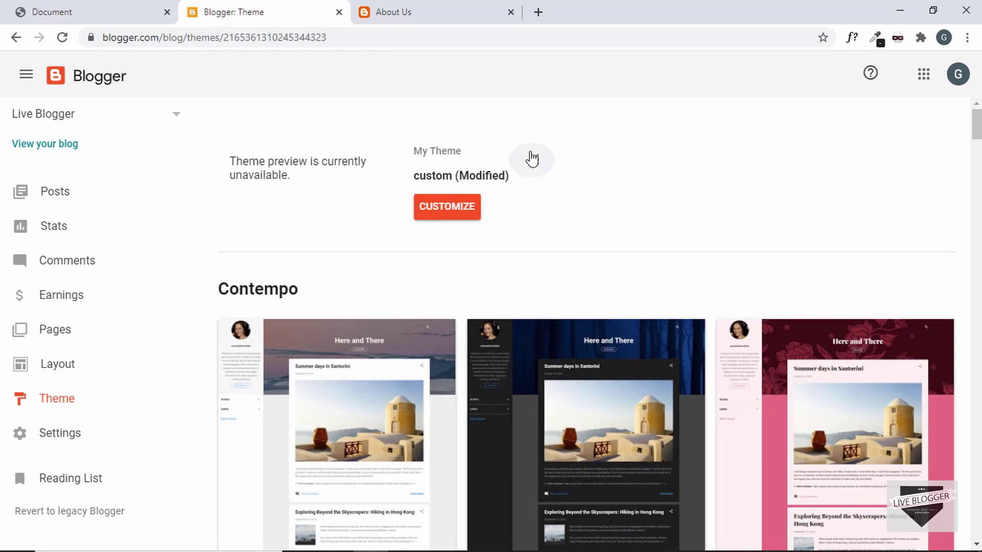
left_click(537, 162)
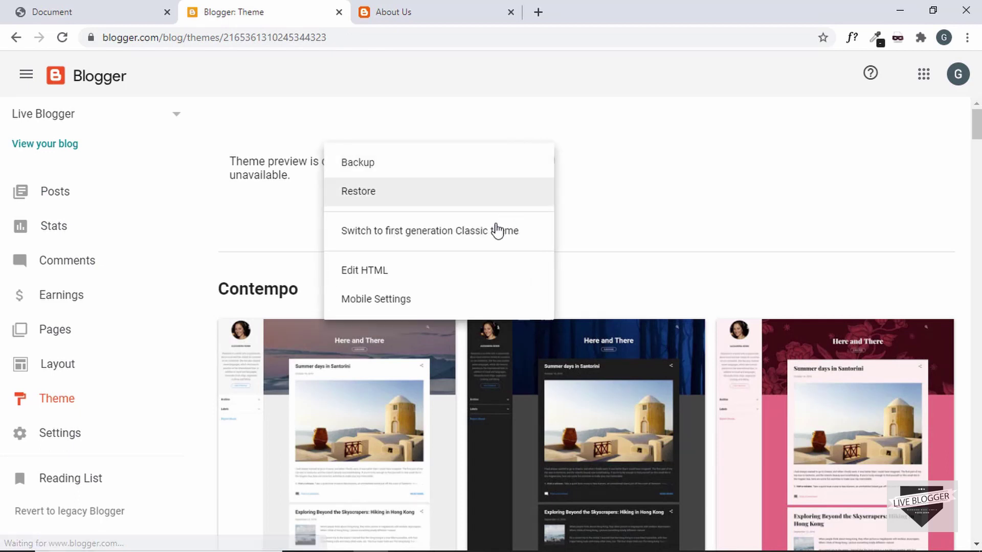
left_click(453, 274)
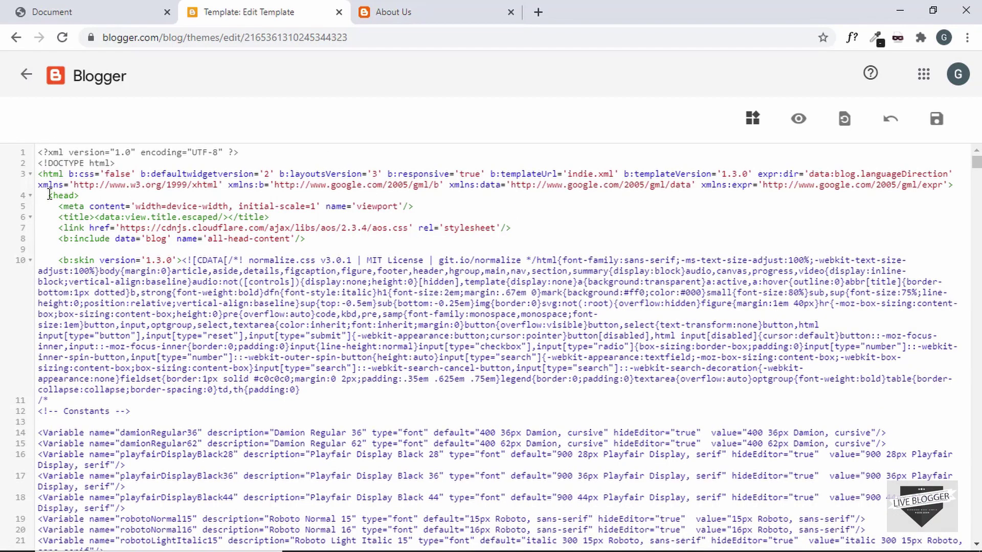
Paste the odometer theme stylesheet link on a new line after the <title> line
left_click_drag(50, 195, 103, 195)
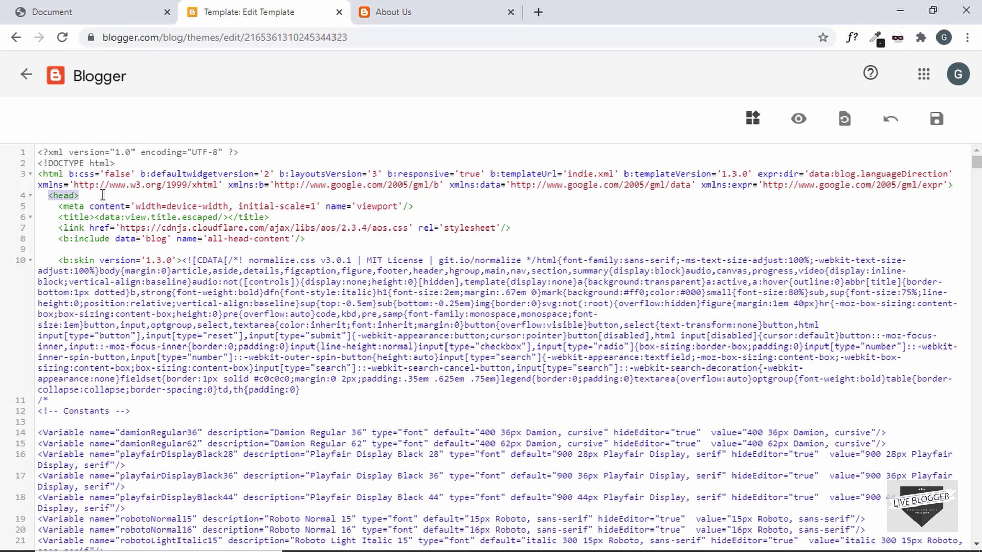
left_click(288, 217)
key("Return")
key("ctrl+v")
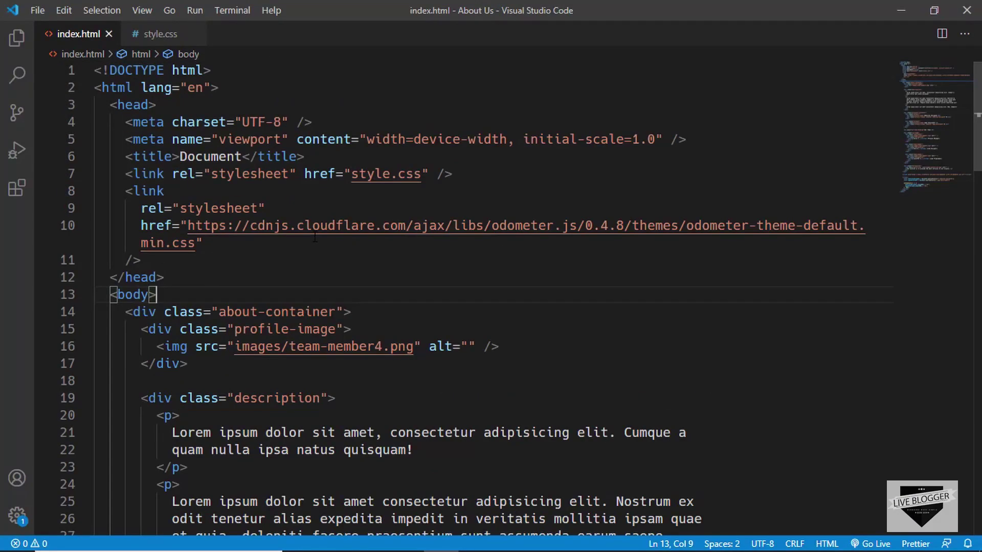
Copy the odometer library script and counter script (lines 78–88) from index.html
scroll(314, 237, "down", 20)
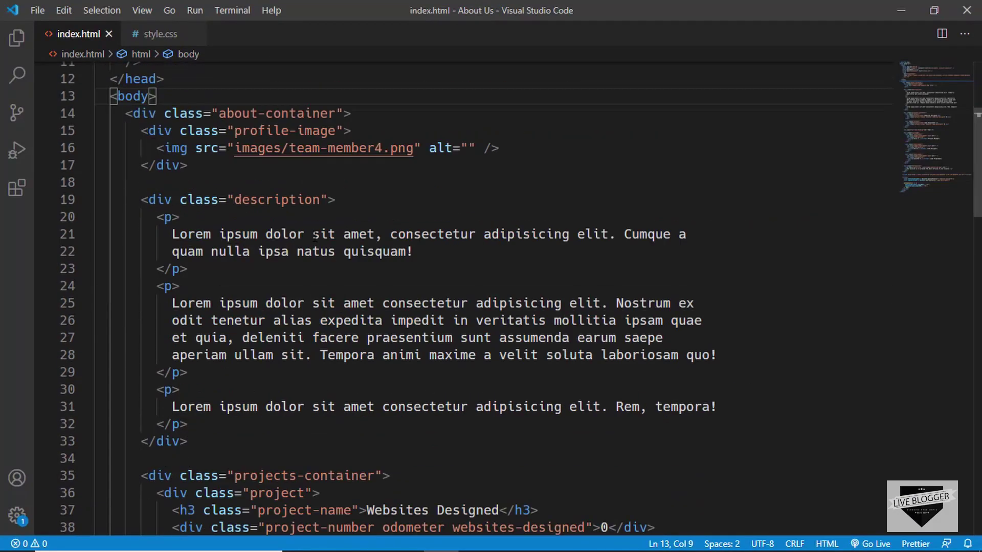
scroll(315, 236, "up", 1)
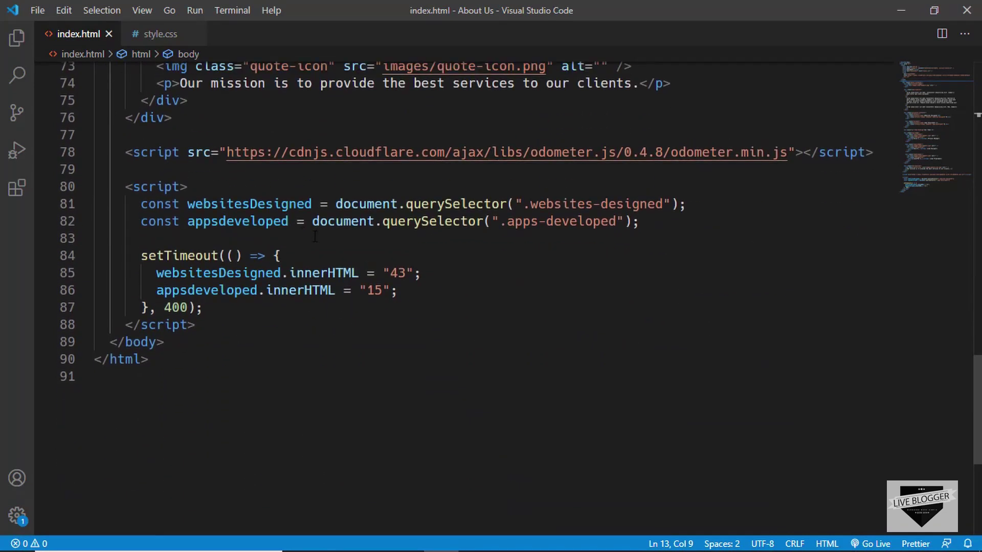
left_click_drag(127, 156, 219, 319)
key("ctrl+c")
key("alt+Tab")
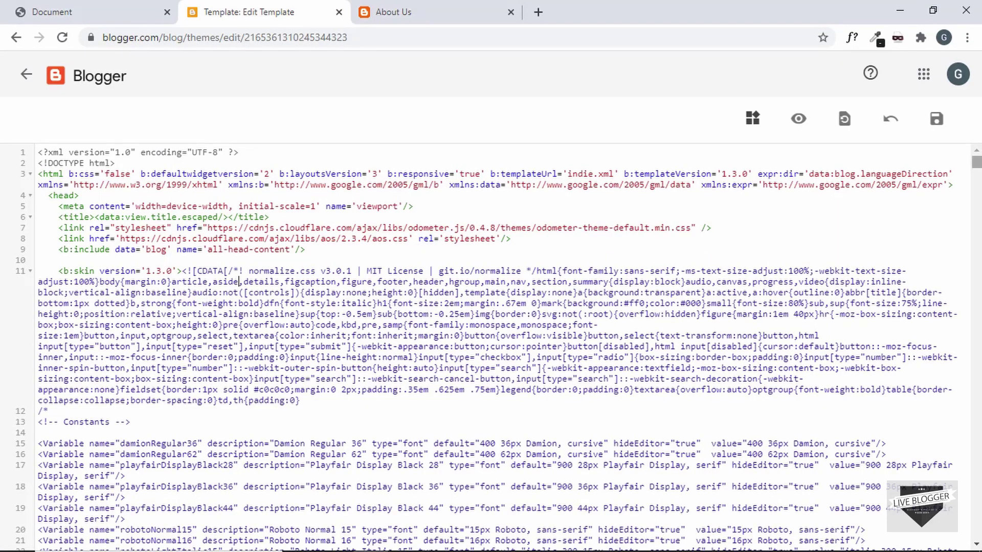
Paste the odometer.min.js and 43/15 counter scripts before </body>, then save the theme
left_click_drag(976, 162, 977, 532)
left_click(117, 510)
left_click(145, 486)
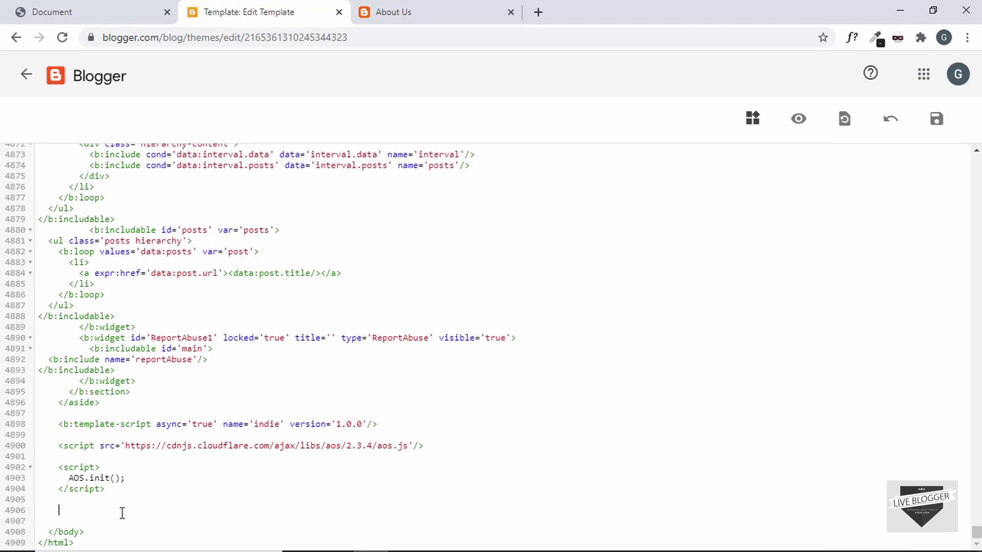
key("ctrl+v")
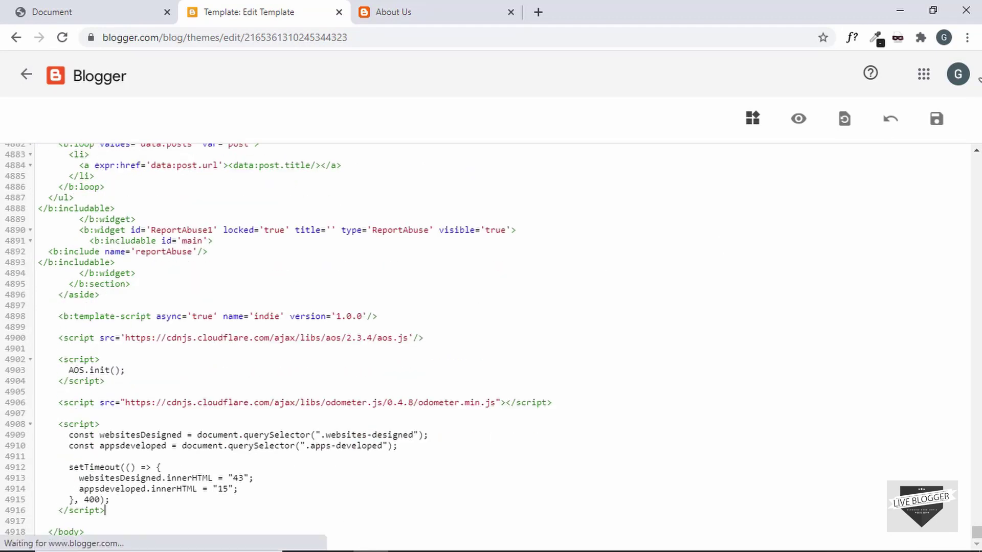
left_click(936, 120)
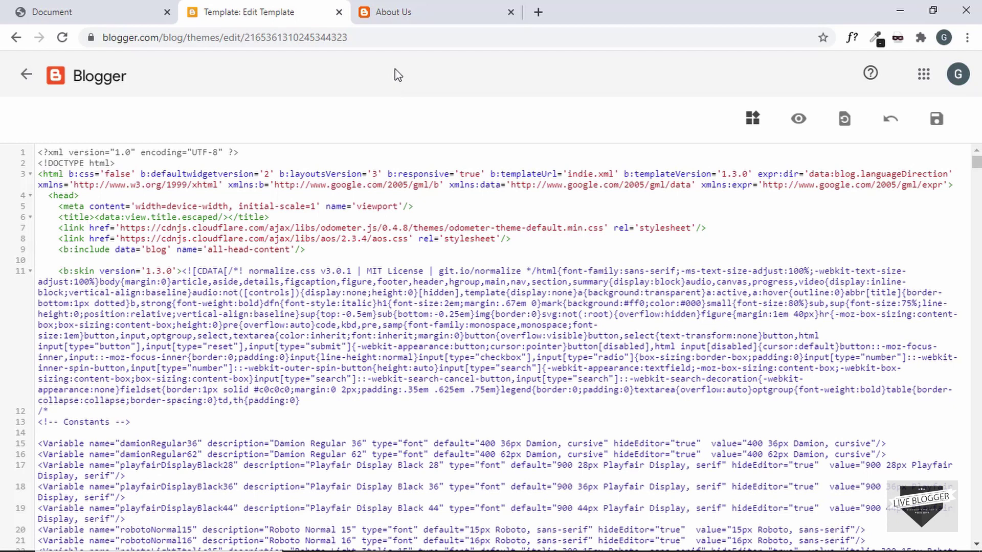
Reload the live About Us page and see counters animate to 43 websites and 15 apps
left_click(409, 11)
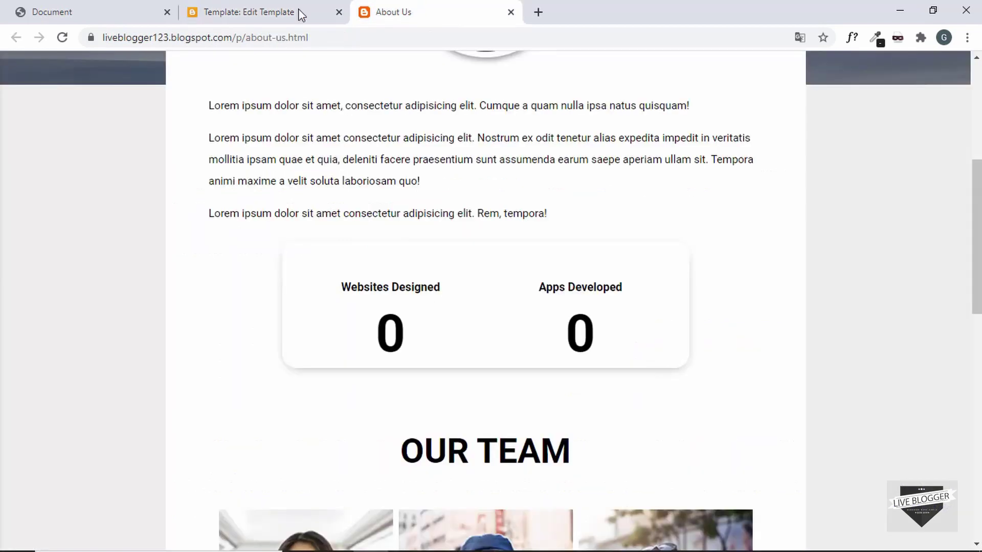
left_click(62, 38)
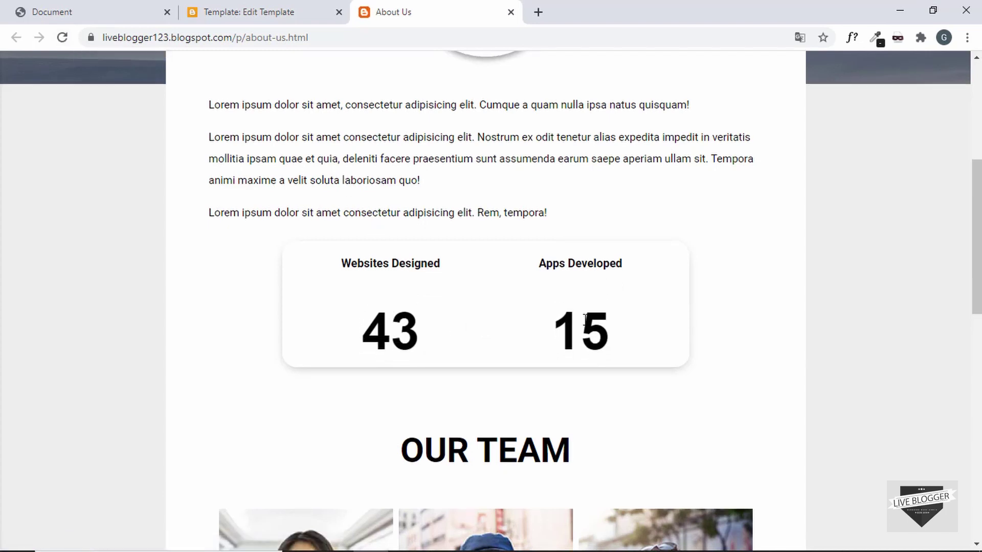
scroll(740, 317, "down", 14)
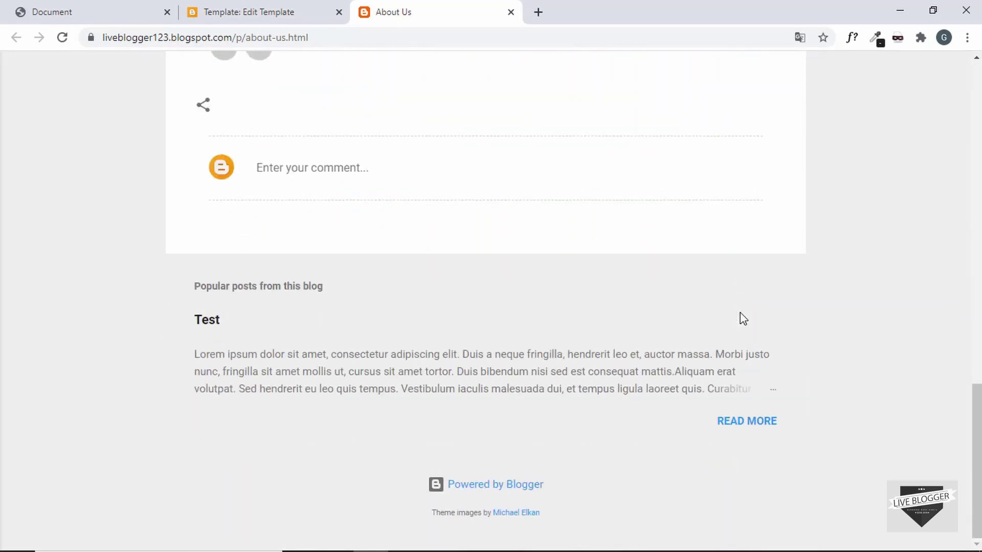
scroll(740, 314, "up", 15)
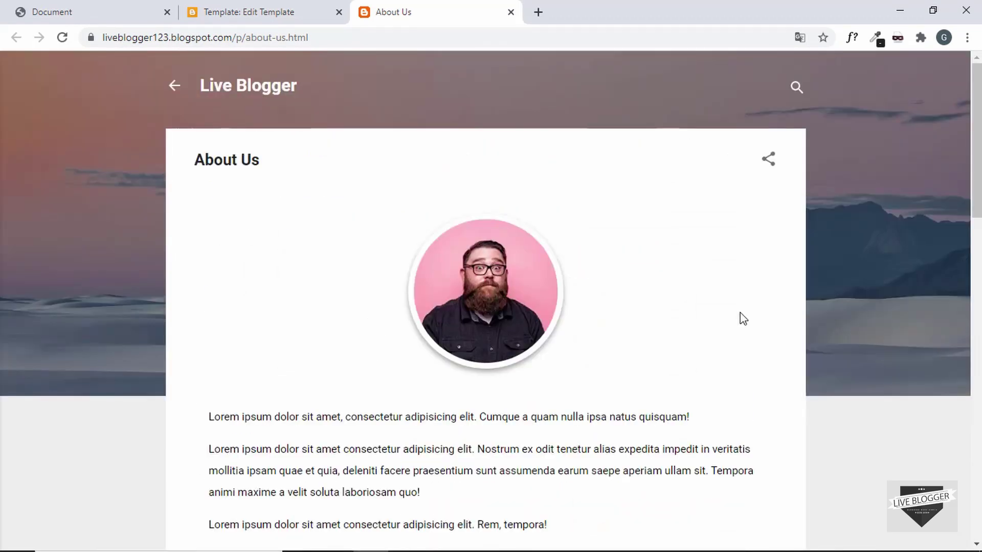